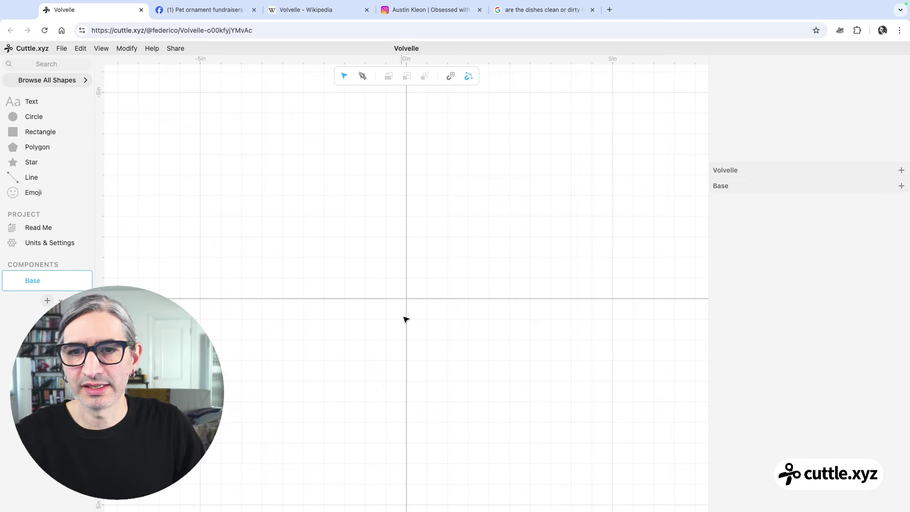
Check the dishwasher sign image results, and place a circle centred on the canvas origin in the Base component
click(528, 10)
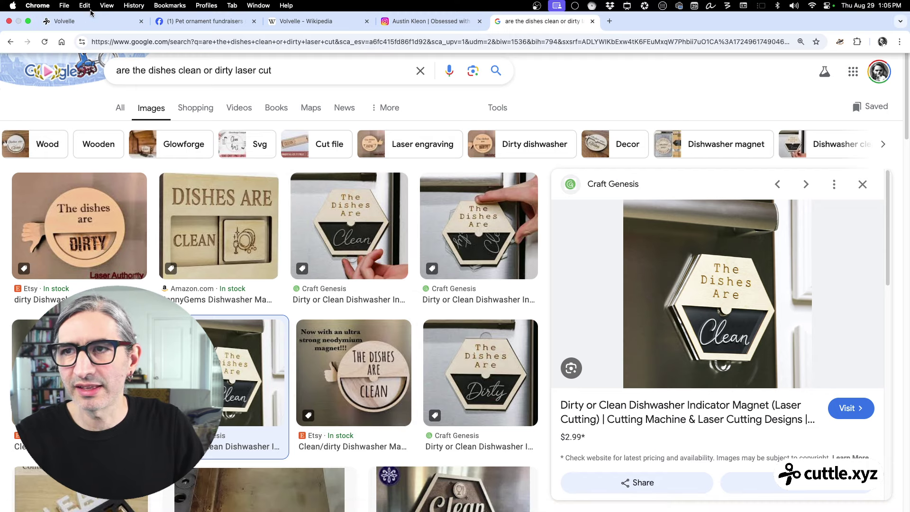
click(64, 9)
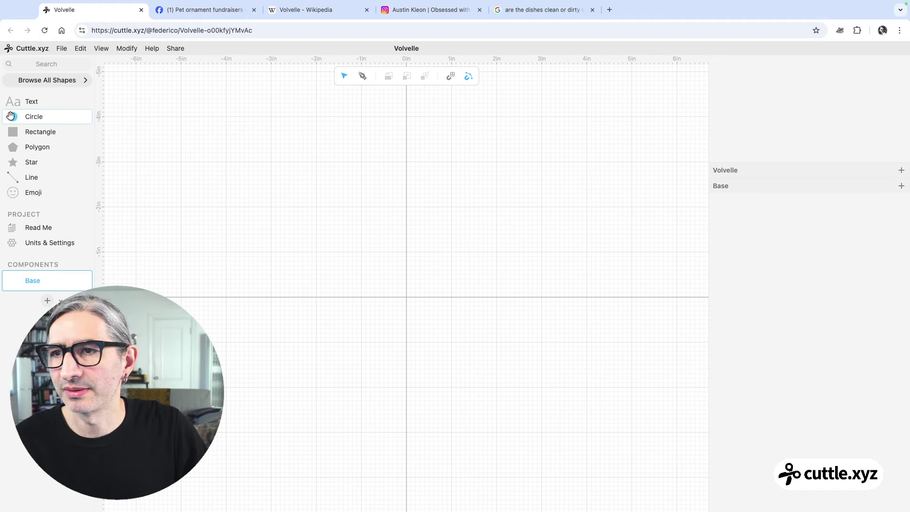
drag(10, 116, 407, 298)
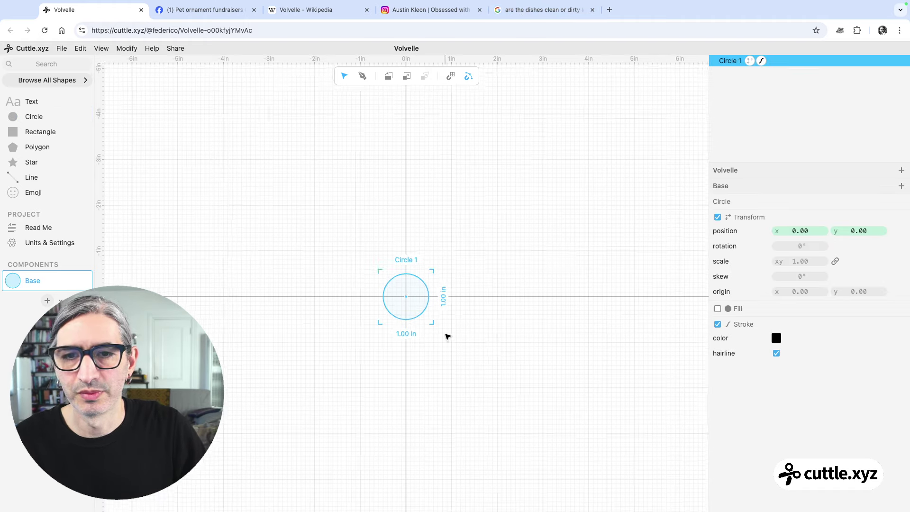
scroll(445, 335, up, 5)
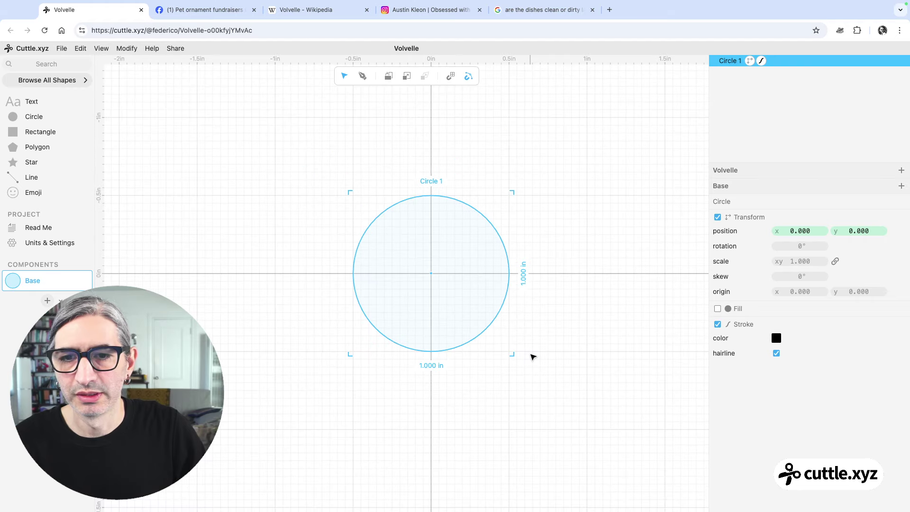
click(533, 350)
drag(534, 339, 510, 323)
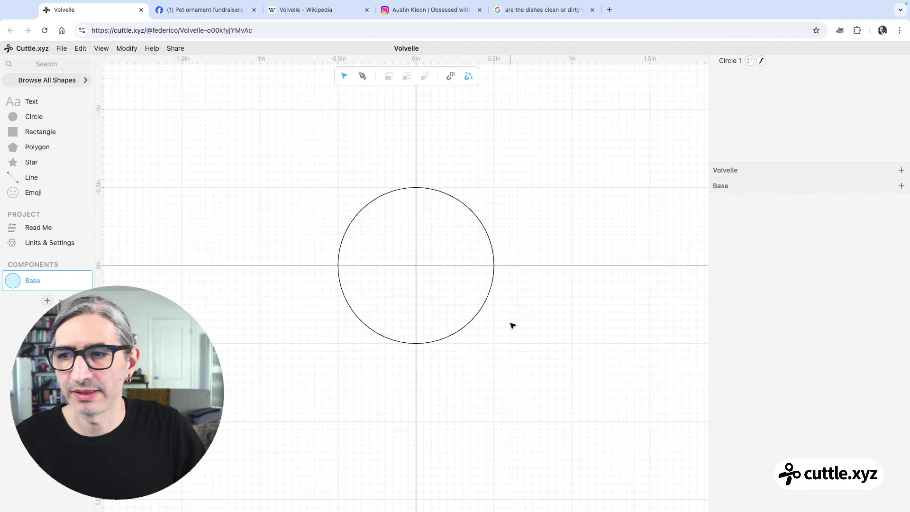
Set the scale of the circle in Base to 2.5
drag(323, 167, 578, 384)
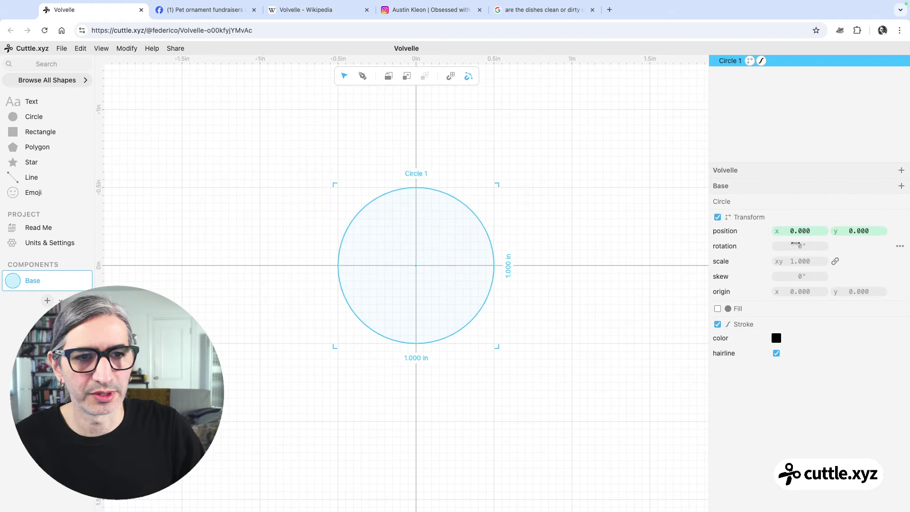
click(806, 263)
text(2.5)
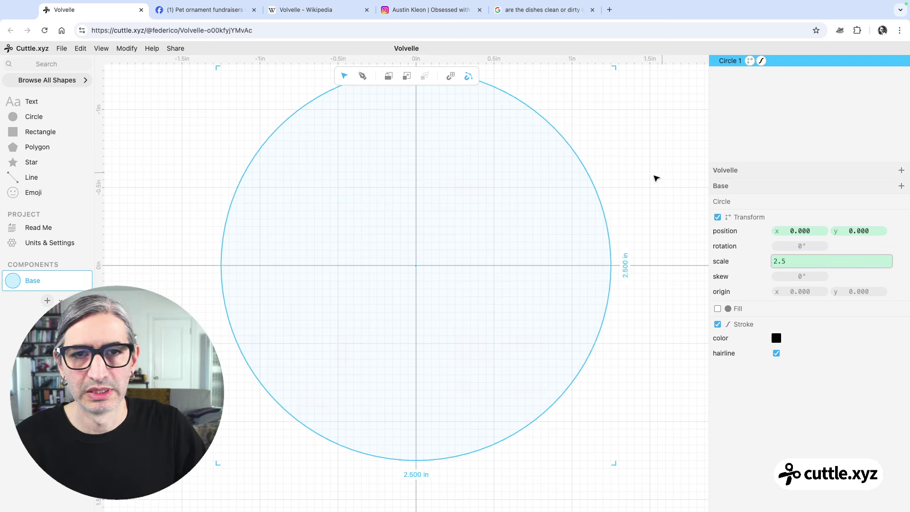
click(655, 178)
scroll(651, 179, down, 1)
scroll(652, 178, down, 3)
scroll(612, 207, right, 2)
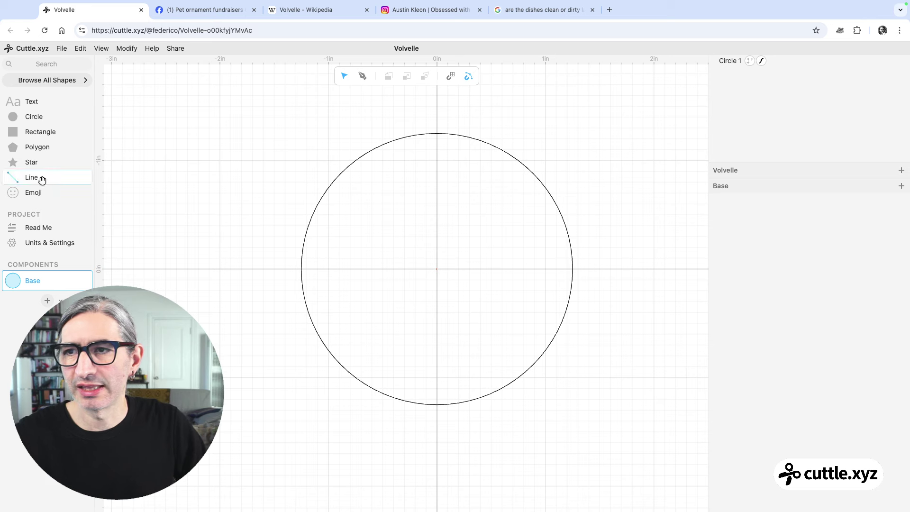
drag(14, 118, 437, 269)
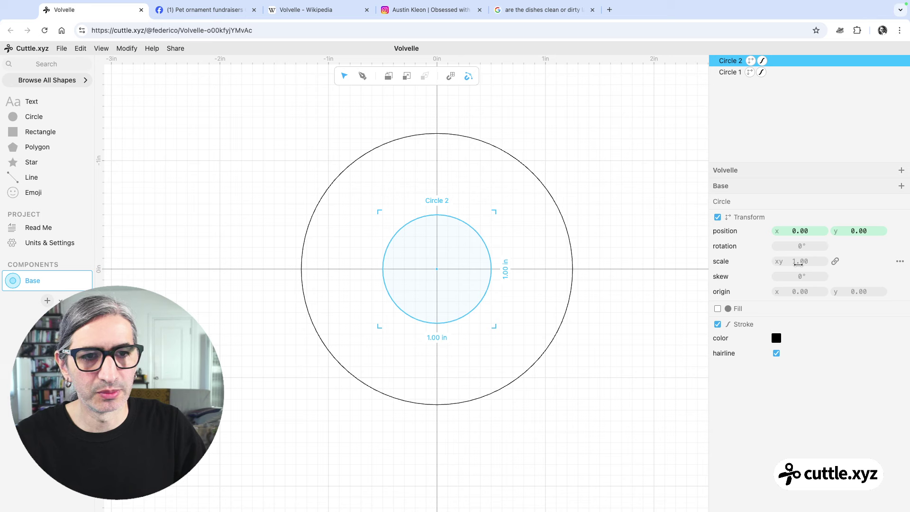
click(677, 266)
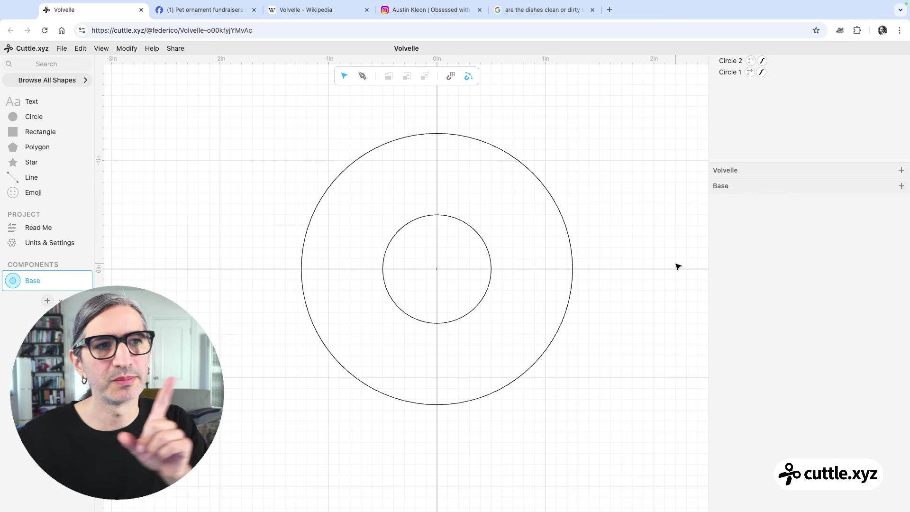
click(486, 234)
key(Delete)
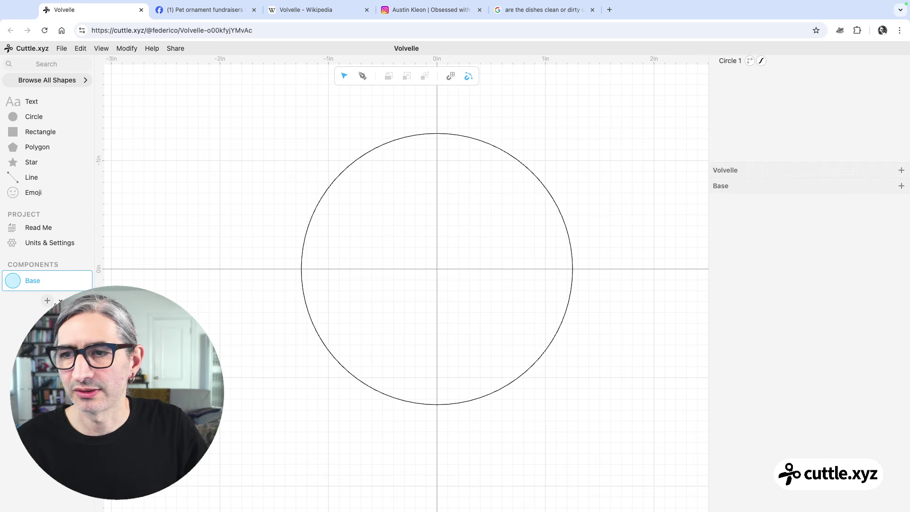
Create a new component containing a circle centred on the origin and scaled to 0.6
click(48, 302)
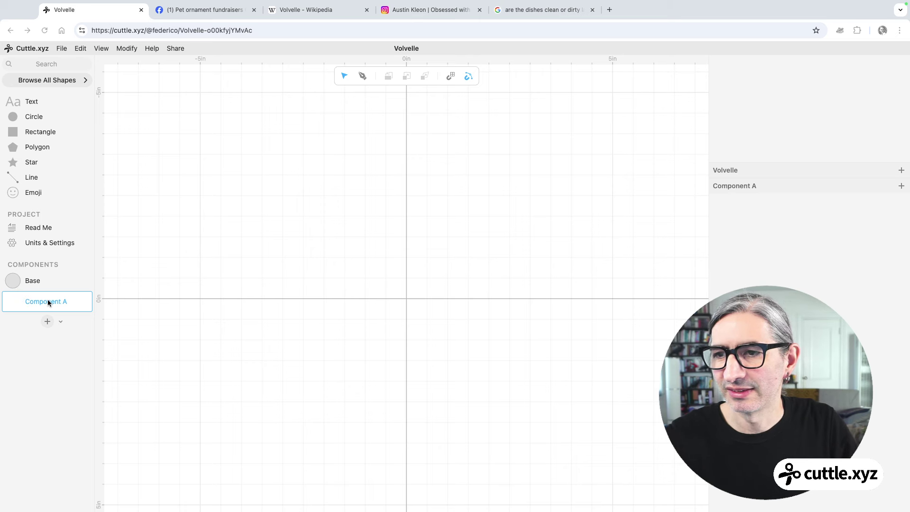
drag(10, 121, 412, 302)
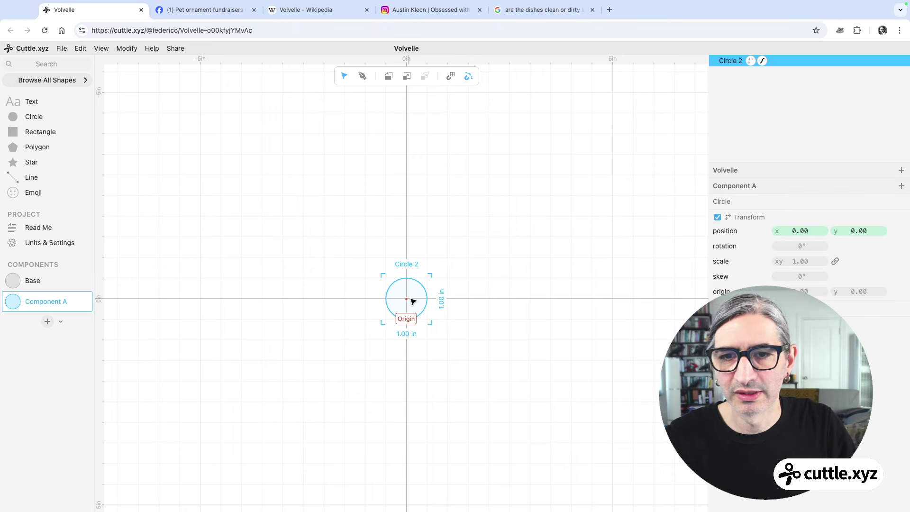
click(800, 261)
text(0.)
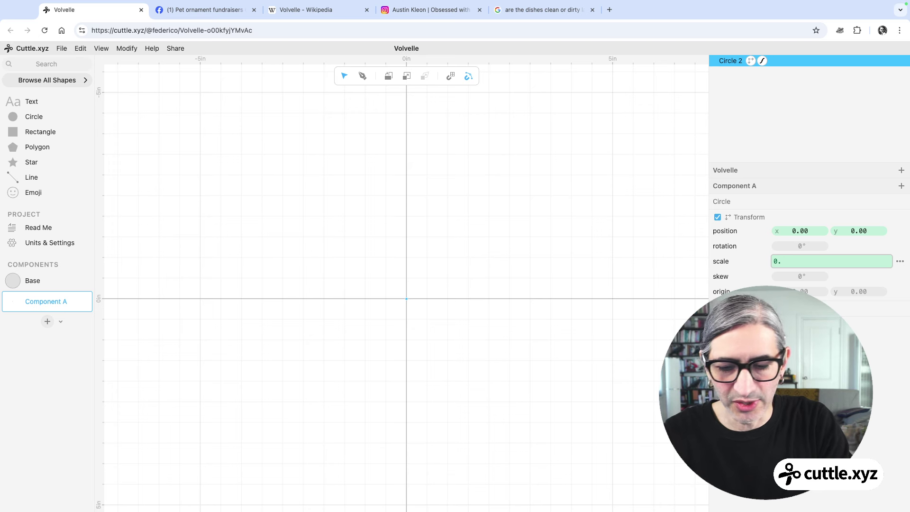
text(5)
key(BackSpace)
text(6)
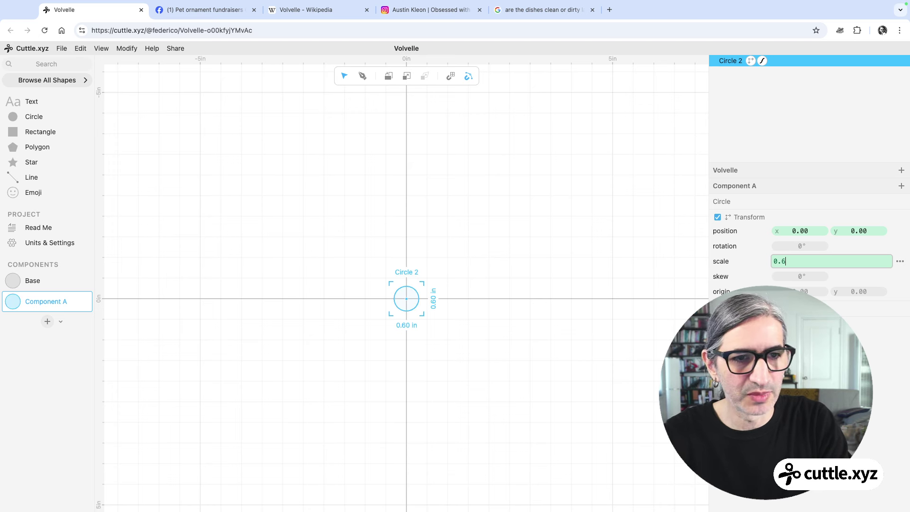
key(Return)
click(469, 335)
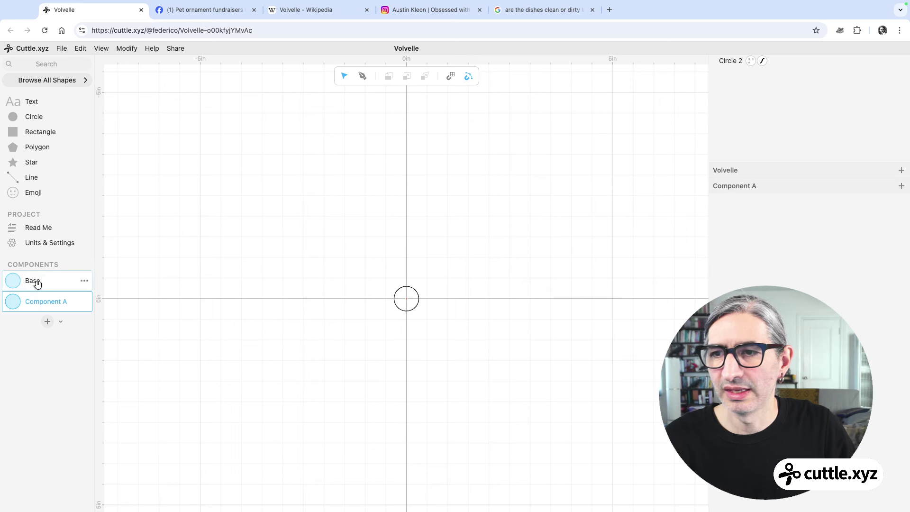
Rename the component with the small circle as Pivot
double_click(42, 302)
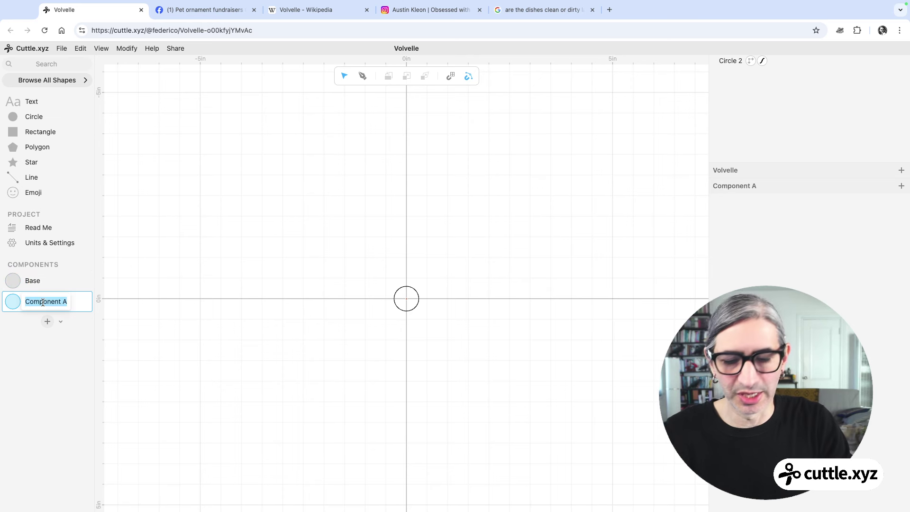
text(Pivot)
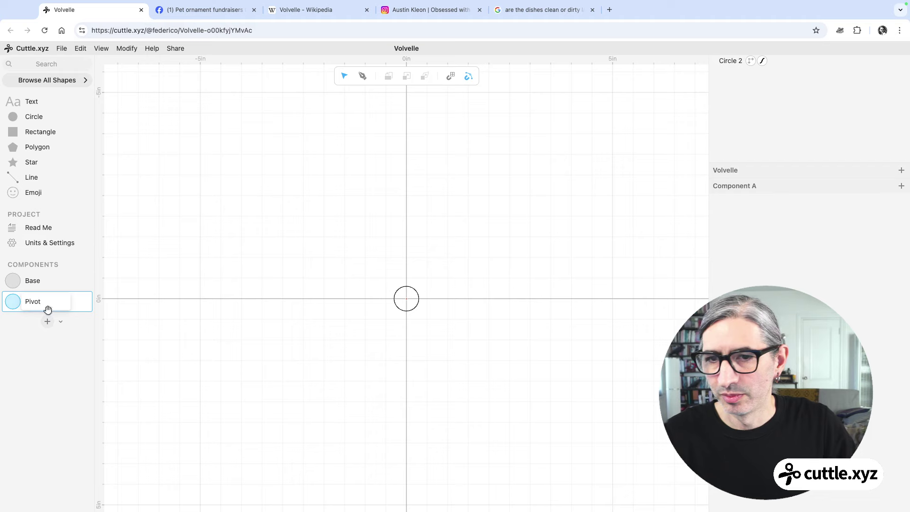
key(Return)
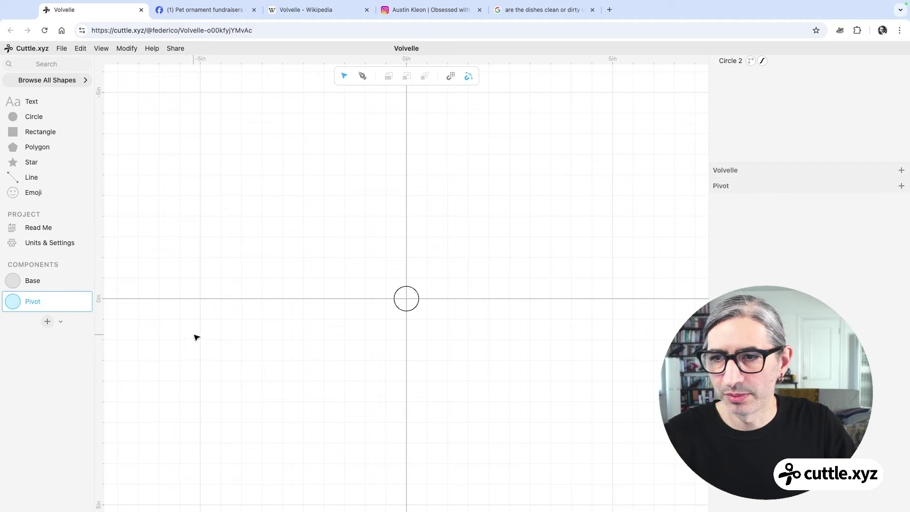
Change the stroke color of the large circle in the Base component to red
click(49, 288)
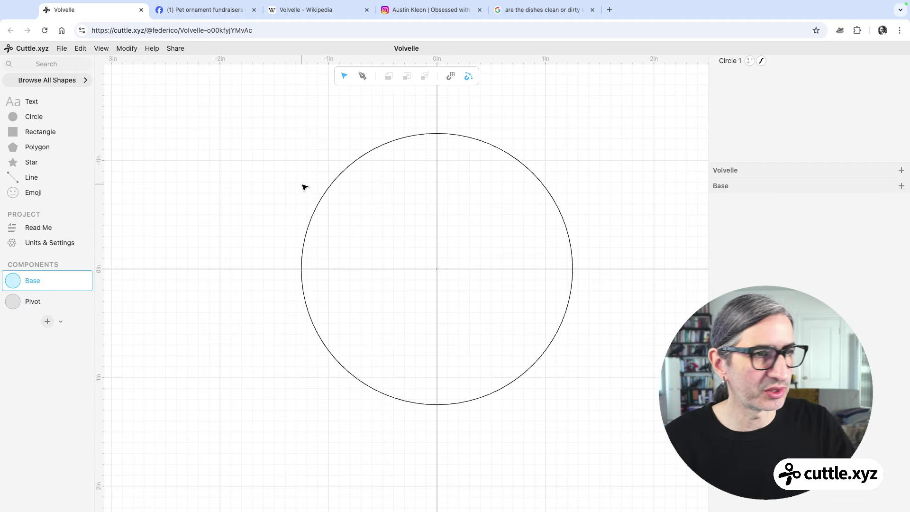
drag(292, 162, 359, 229)
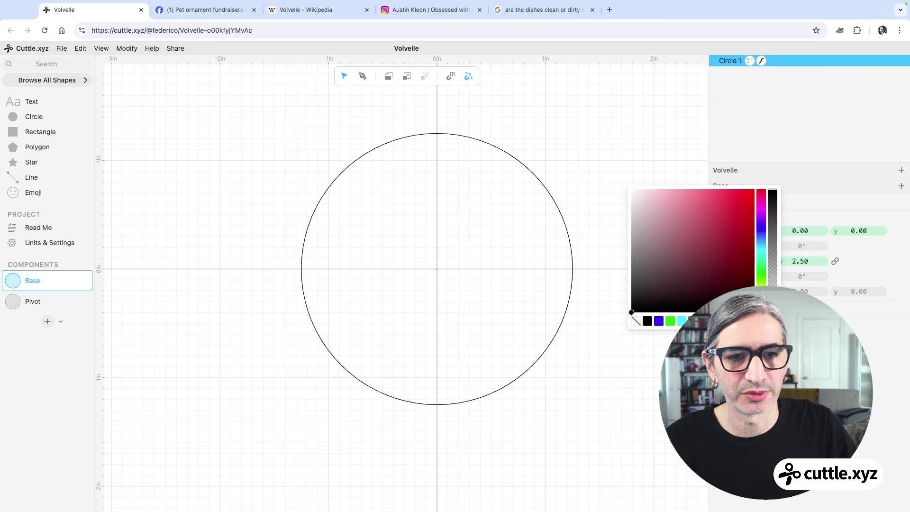
click(754, 190)
key(Escape)
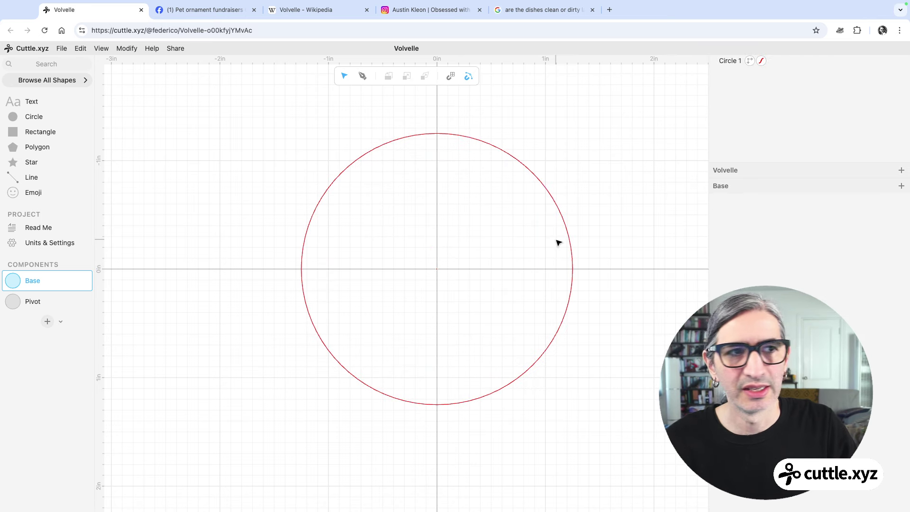
Place a Pivot instance at the canvas origin inside the large circle of the Base component
scroll(559, 243, up, 2)
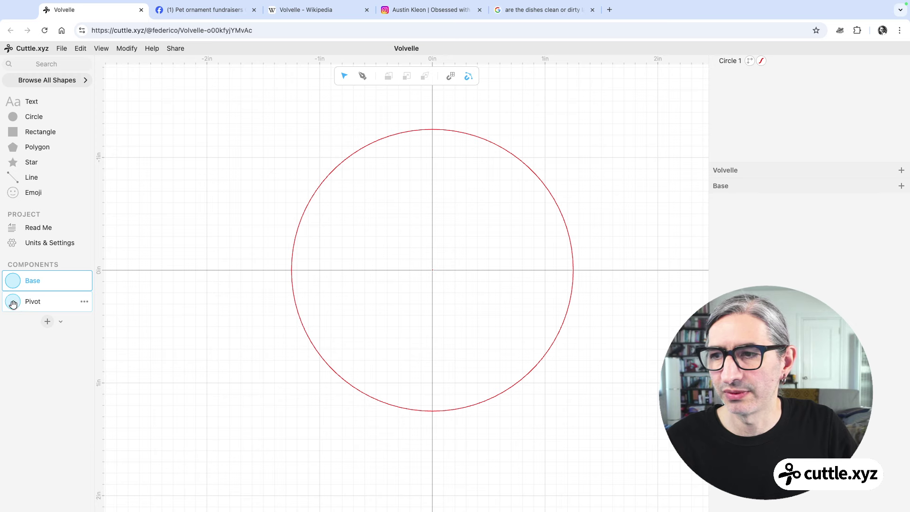
drag(12, 304, 430, 271)
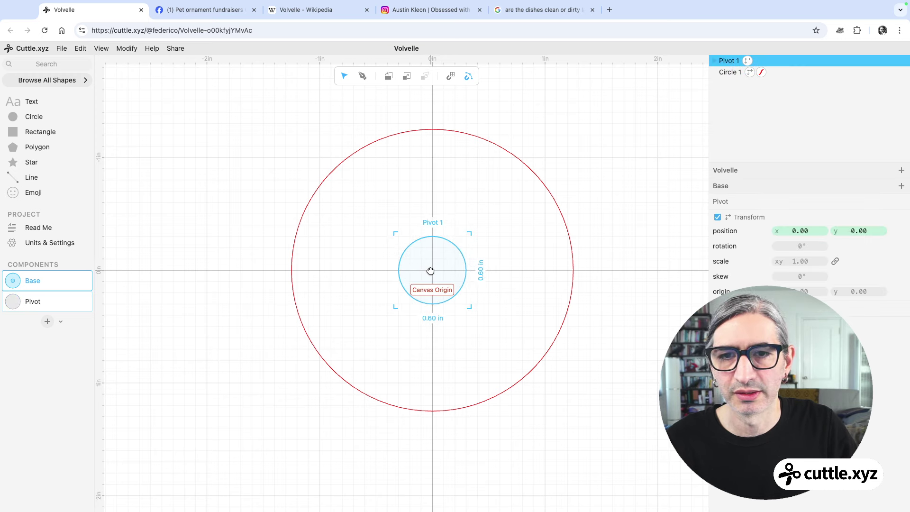
click(618, 287)
scroll(615, 278, down, 2)
drag(615, 278, 557, 283)
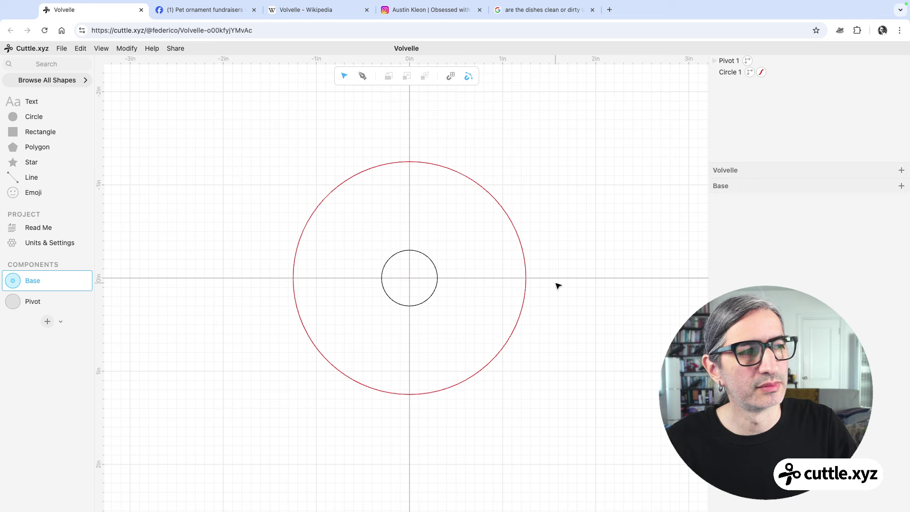
Create another component and name it Middle
click(49, 322)
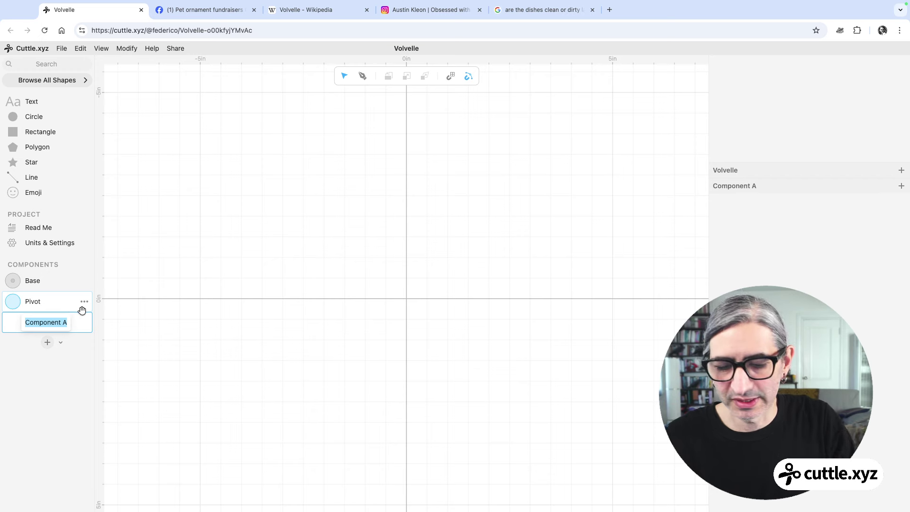
text(Middle)
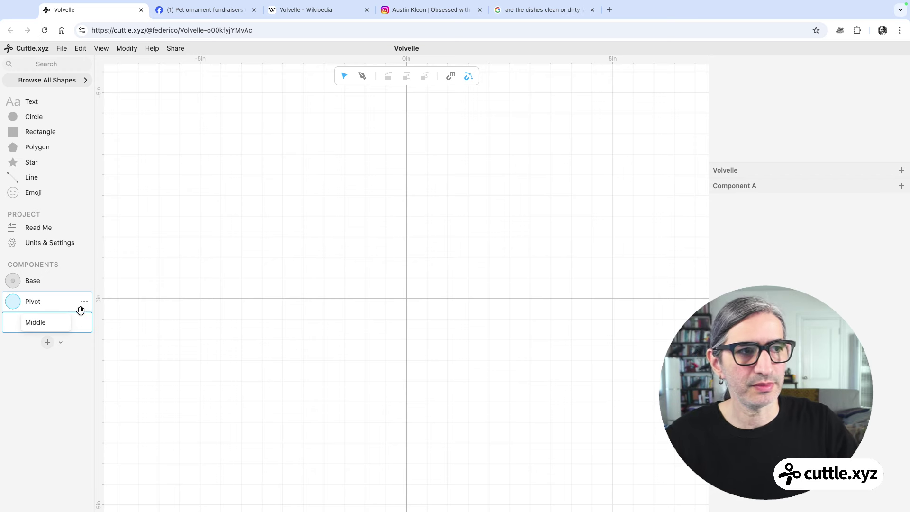
key(Return)
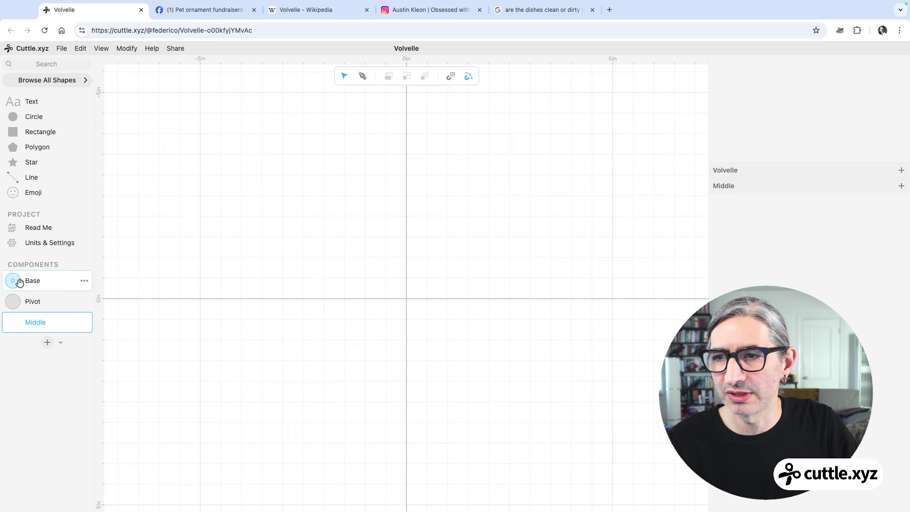
Place a Base instance at the canvas origin of the Middle component
drag(14, 282, 421, 299)
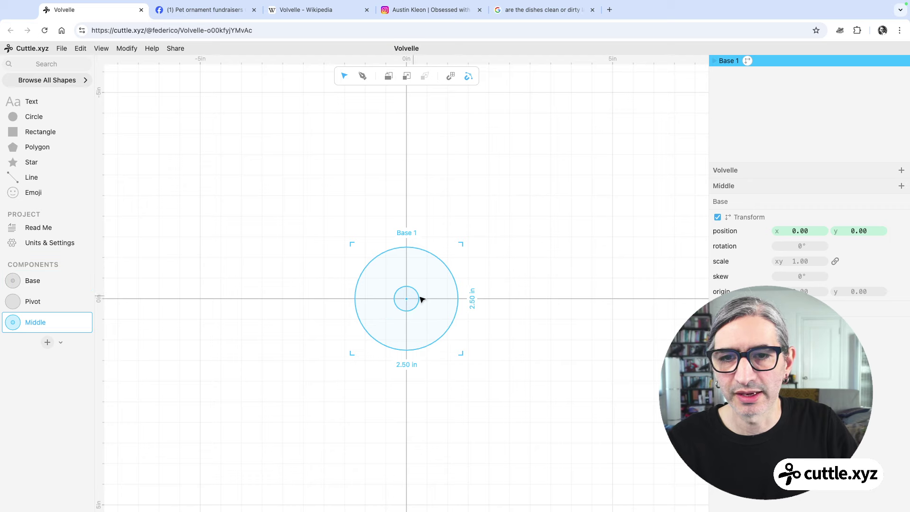
scroll(443, 301, up, 5)
click(576, 295)
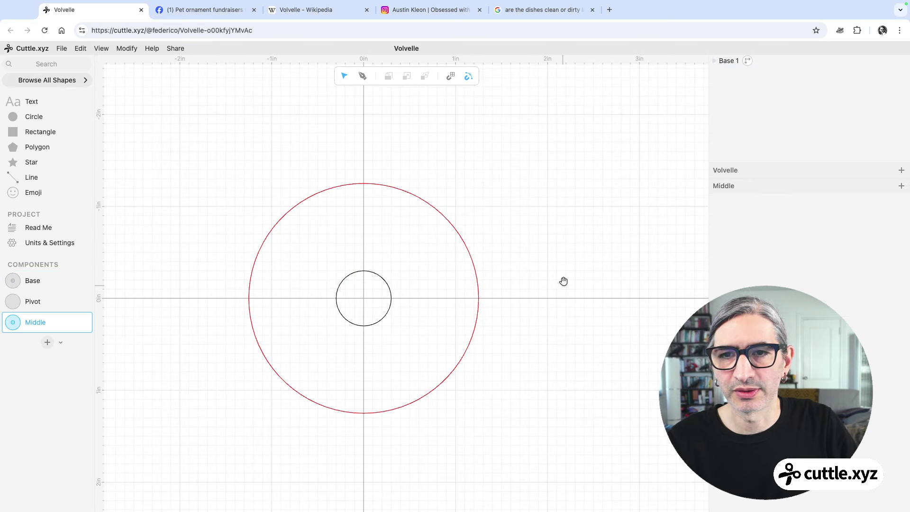
drag(563, 281, 600, 240)
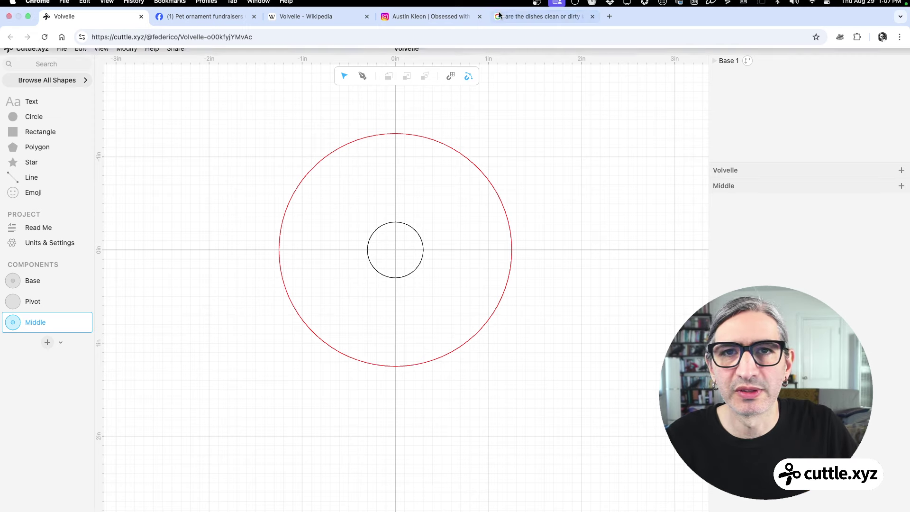
Check the dishwasher sign images, and add a circle scaled to 0.80 at x 1.25, y 0.00 on the red circle's edge in Middle
click(525, 21)
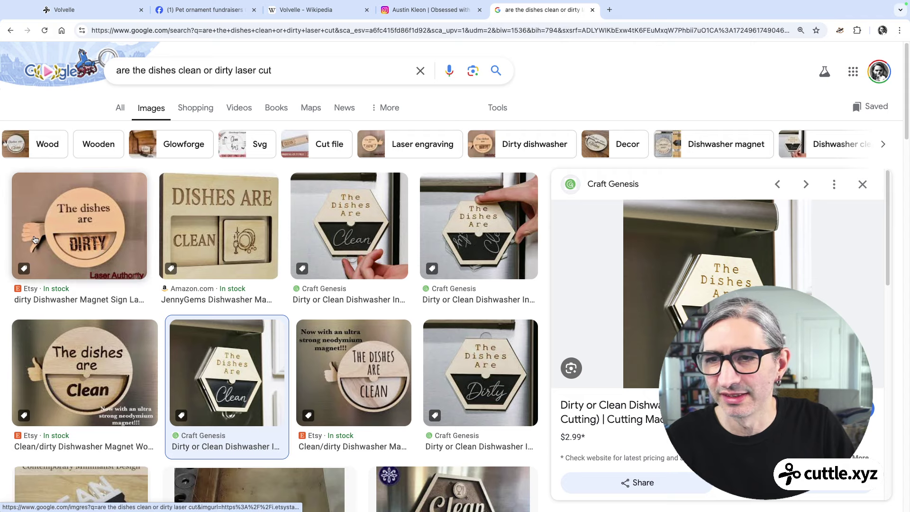
click(80, 9)
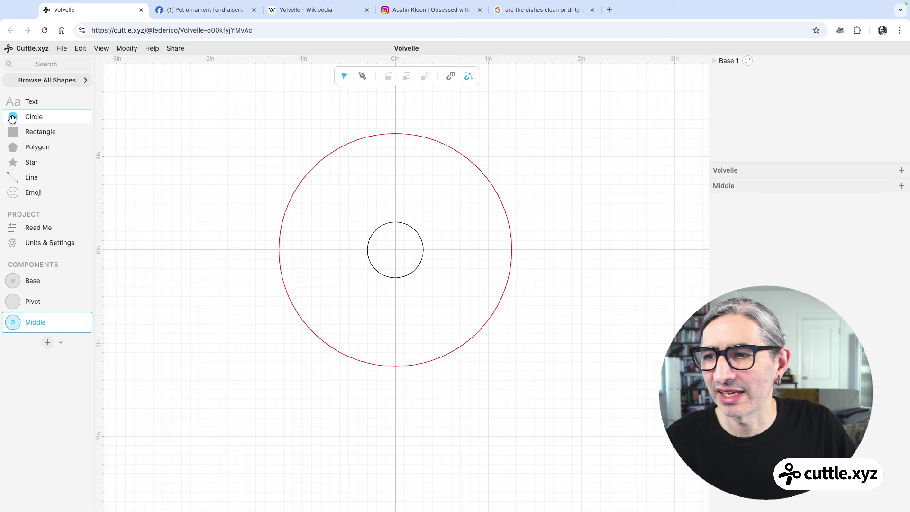
drag(12, 119, 511, 248)
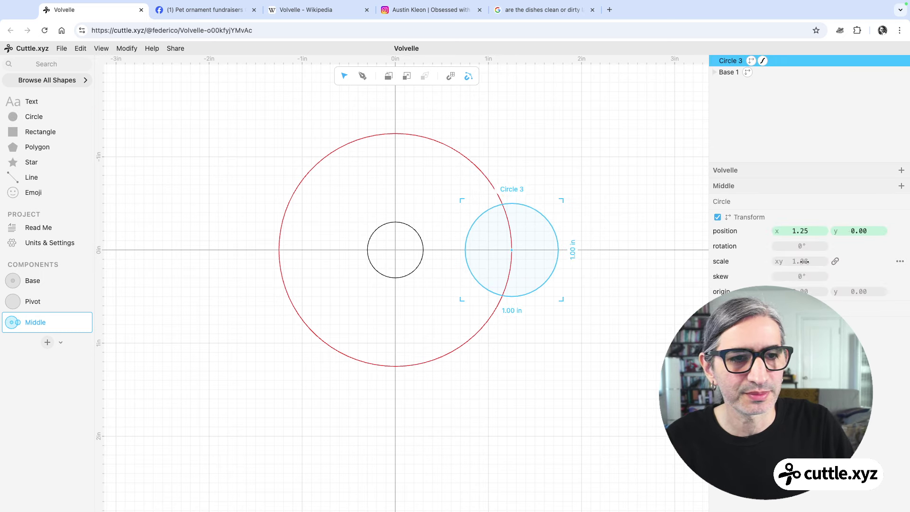
drag(780, 261, 804, 264)
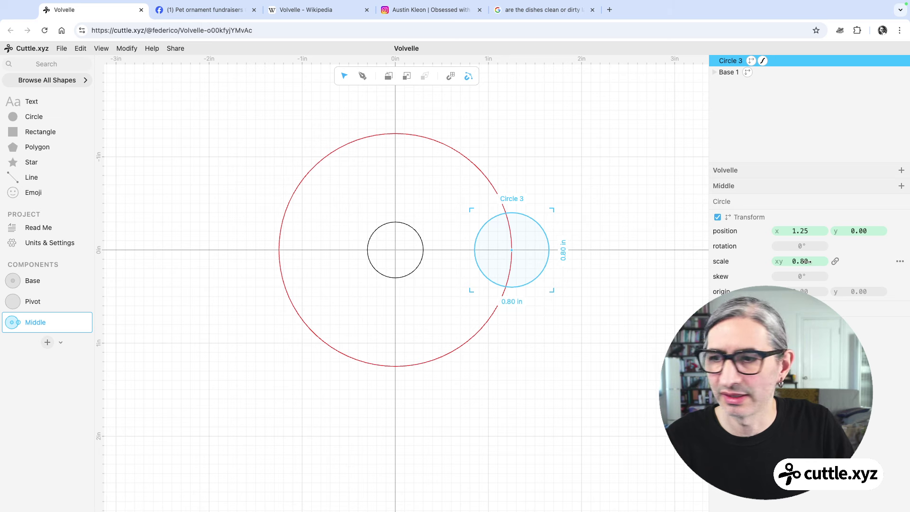
Set the scale of the small circle on the red circle's edge to 0.6
click(803, 261)
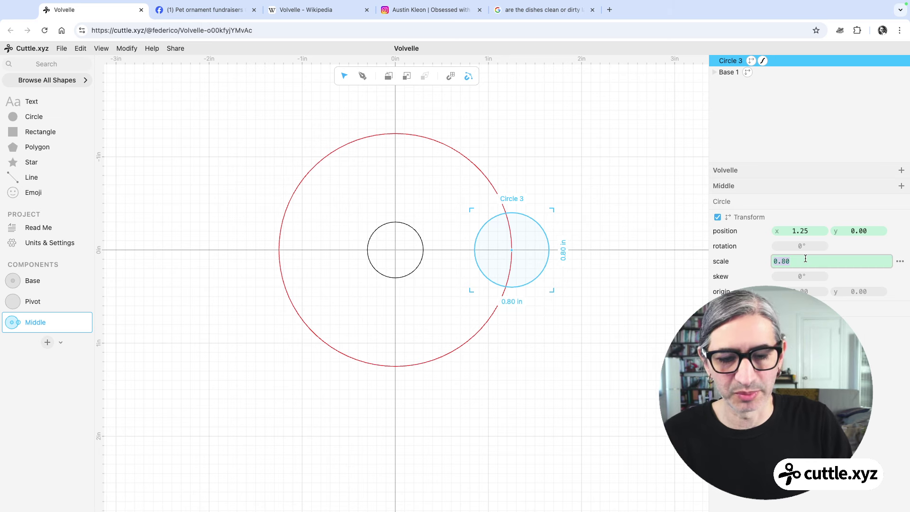
text(0.6)
key(Return)
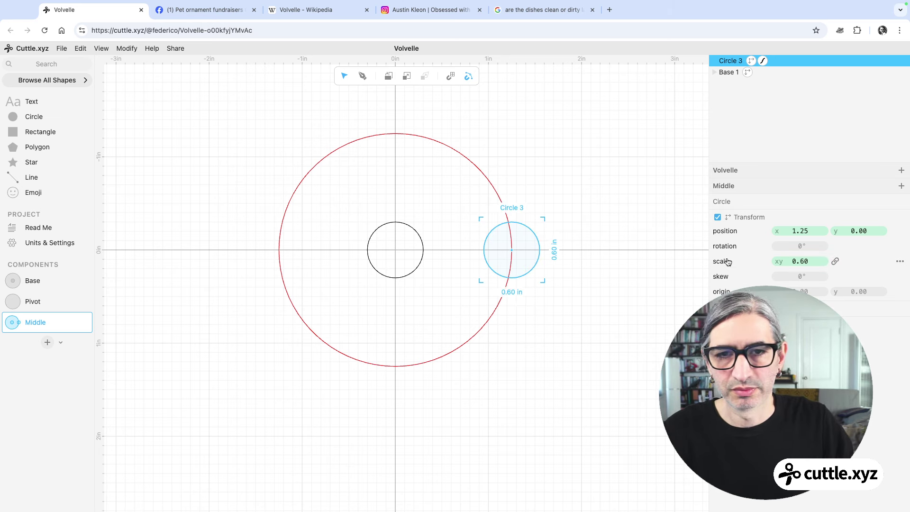
click(581, 369)
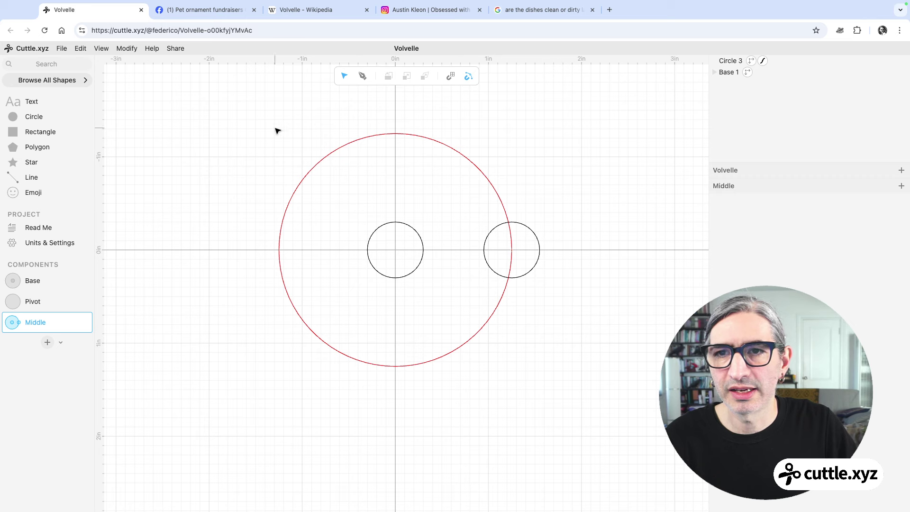
Combine the small edge circle and the Base instance with a Boolean Union to form a disc with a tab
drag(277, 131, 624, 398)
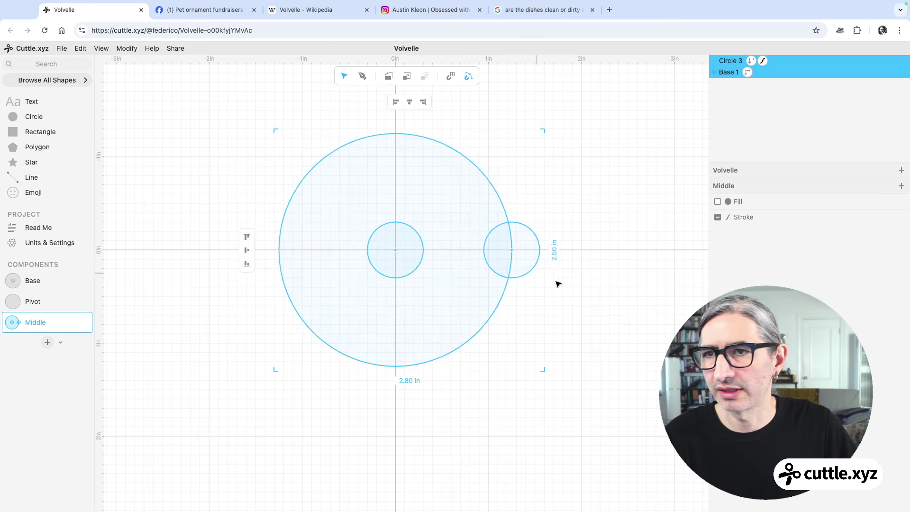
click(127, 48)
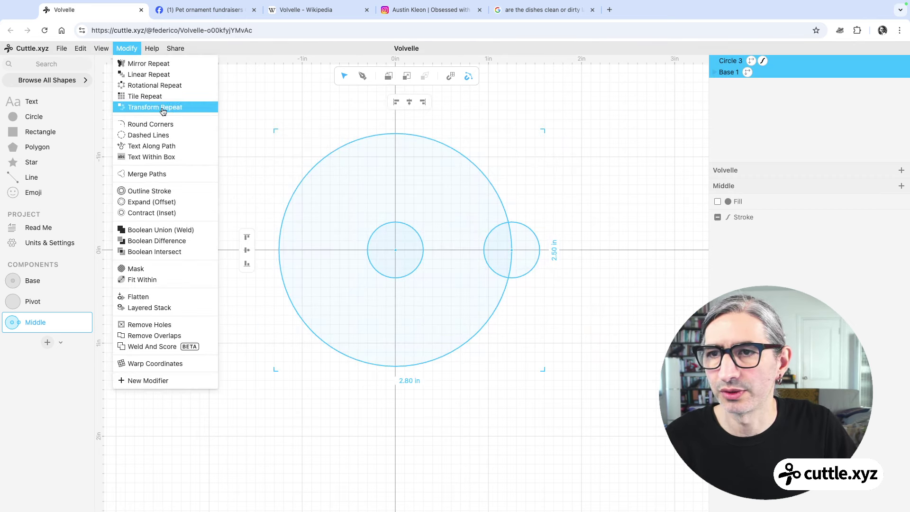
click(170, 231)
click(557, 362)
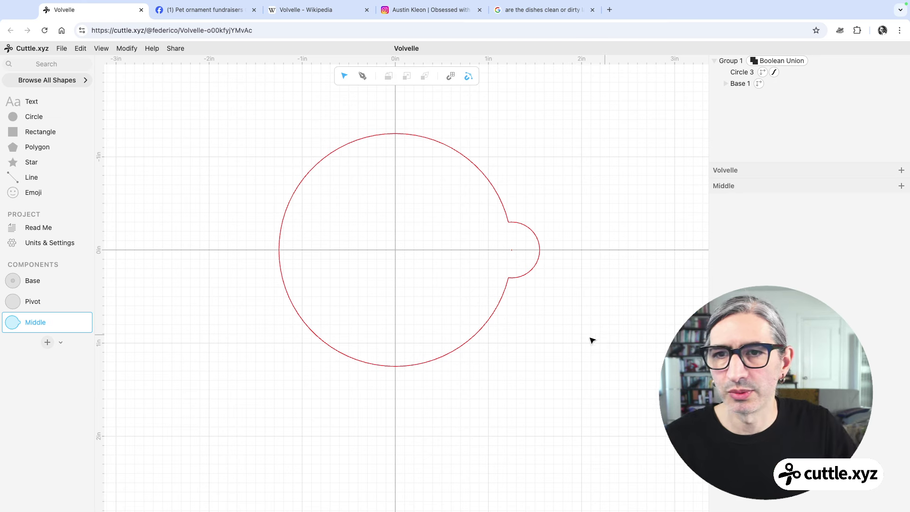
Find the Text Around Circle (Bottom) shape and place it at the canvas origin of the Middle component
click(53, 61)
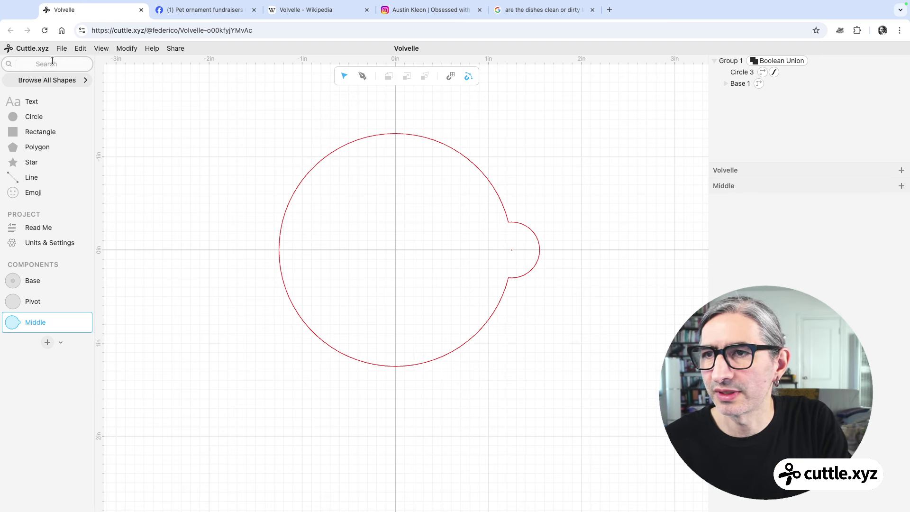
text(tex)
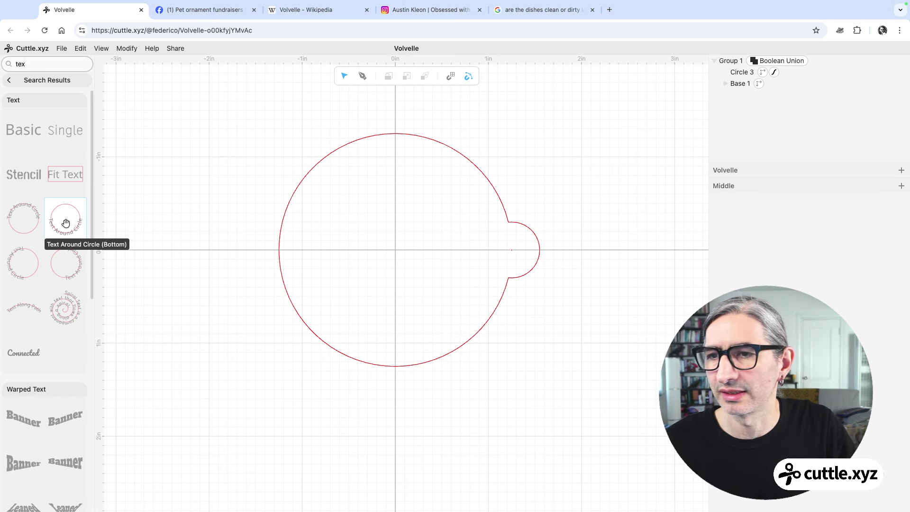
drag(64, 219, 400, 255)
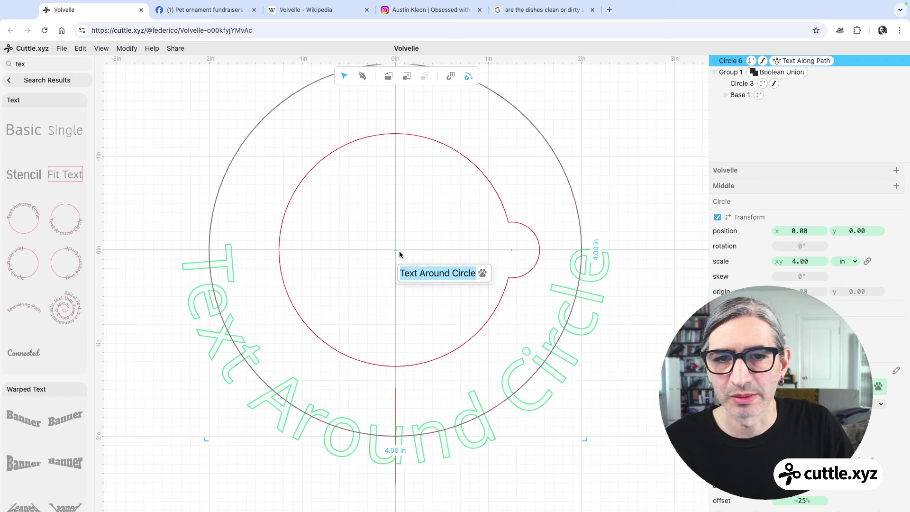
key(Escape)
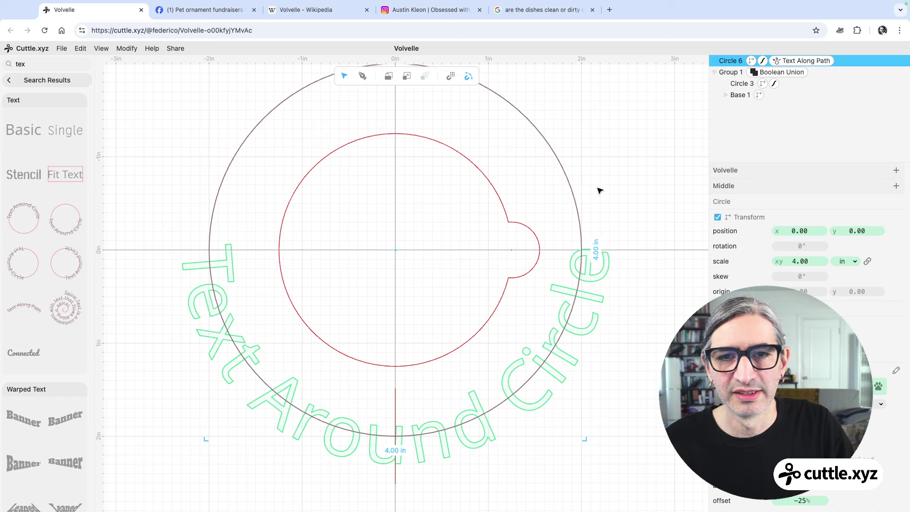
Set the scale of the circle carrying the curved text to 1.3 in
scroll(597, 189, down, 2)
scroll(579, 197, down, 1)
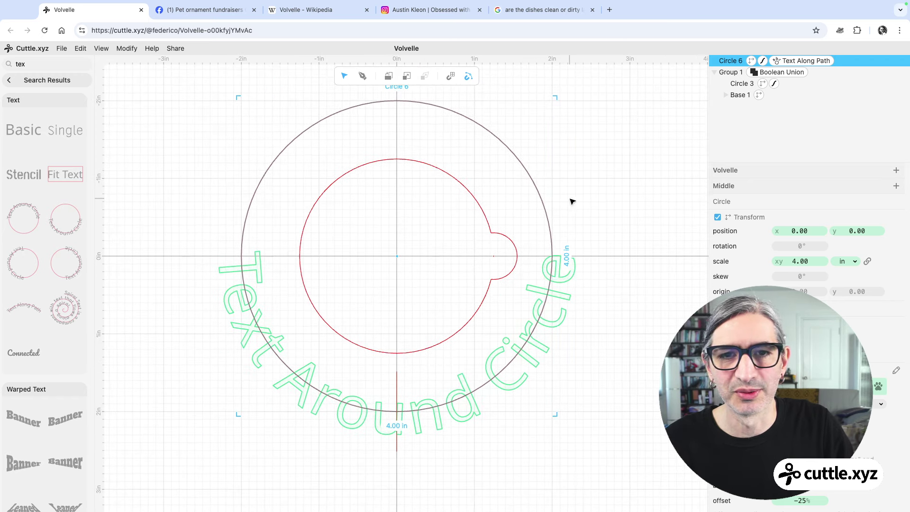
click(573, 199)
click(553, 254)
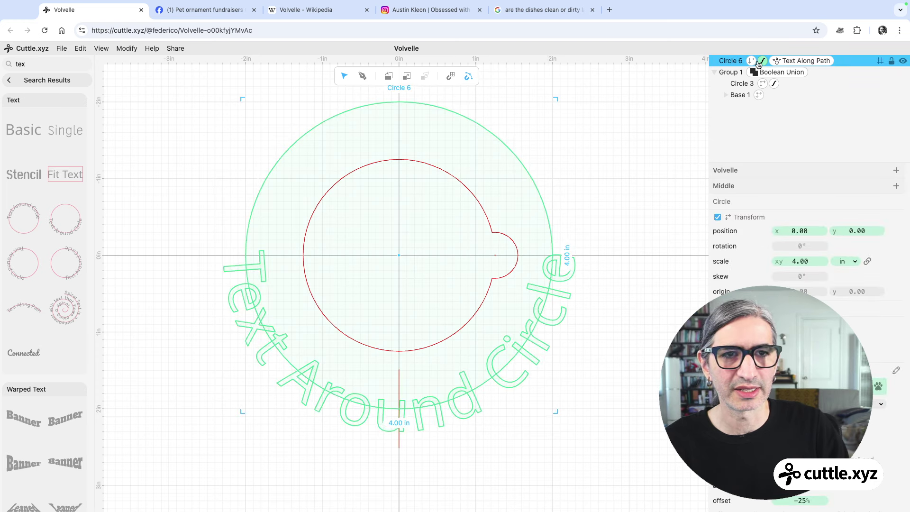
drag(800, 262, 554, 291)
click(800, 261)
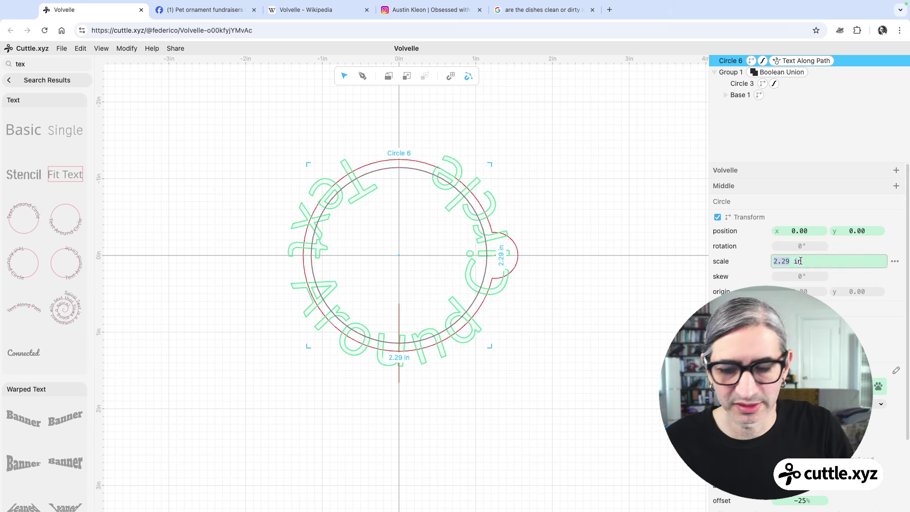
text(1.)
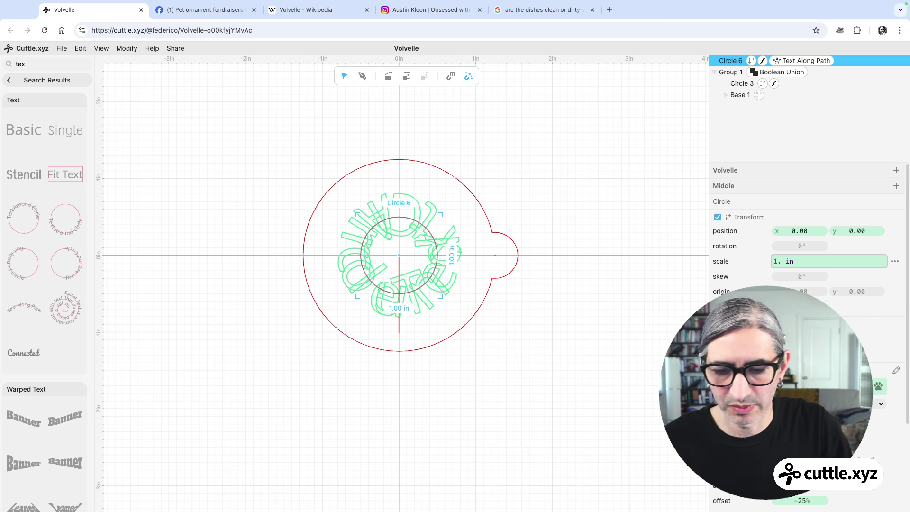
text(3)
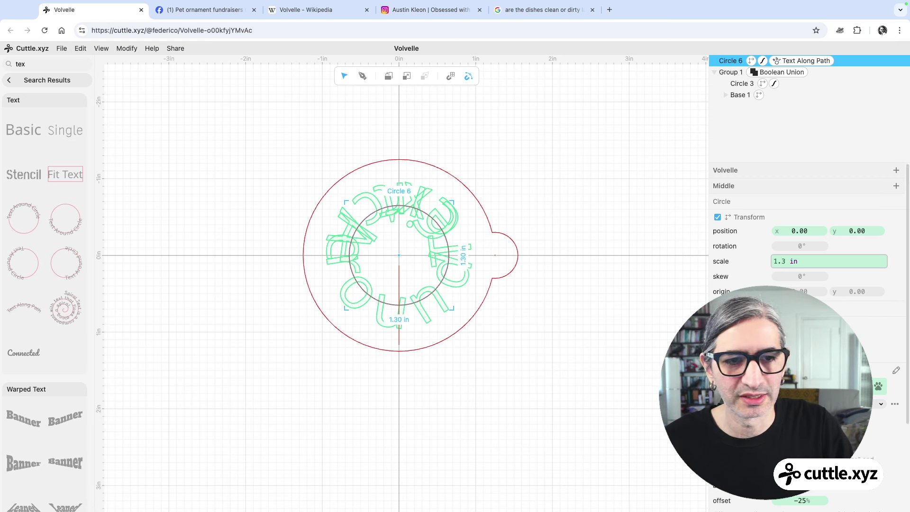
key(Return)
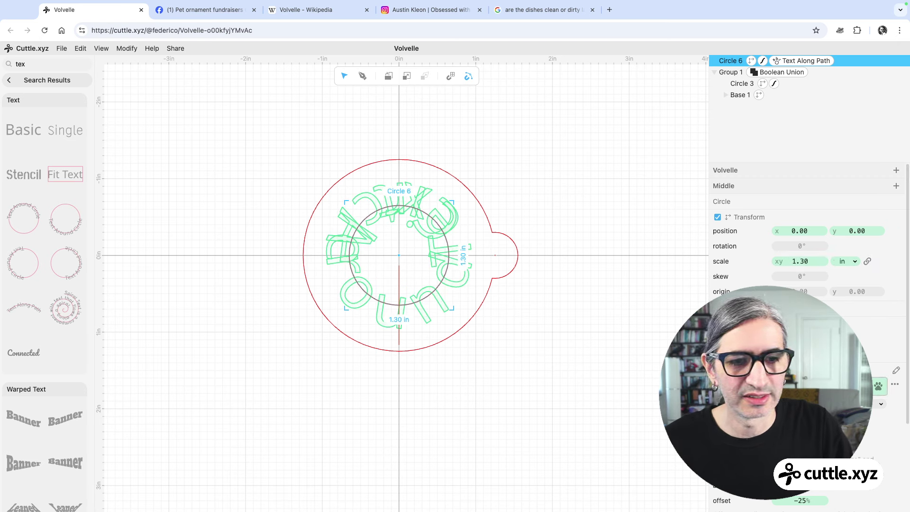
Change the curved text to "Clean" and make its lettering slightly smaller
text(Clear)
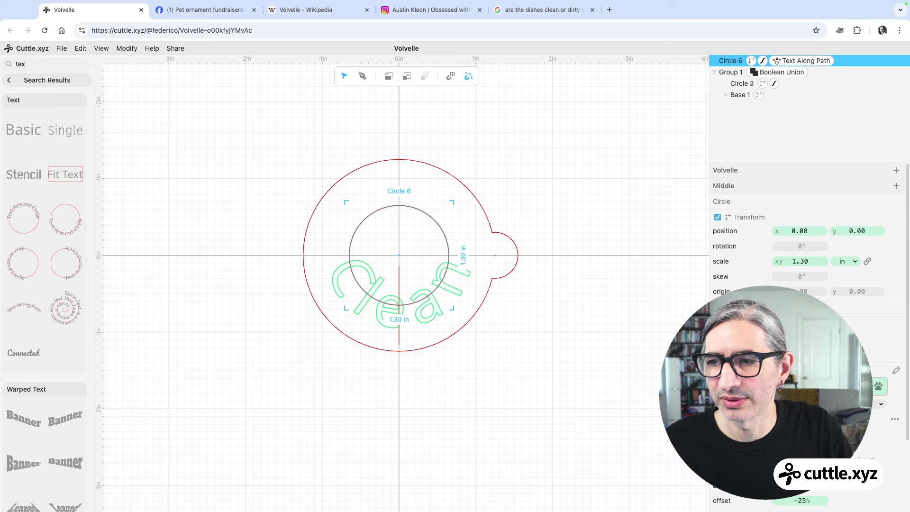
key(Down)
key(Down)
key(Down)
key(Down)
key(Down)
key(Down)
key(Down)
key(Down)
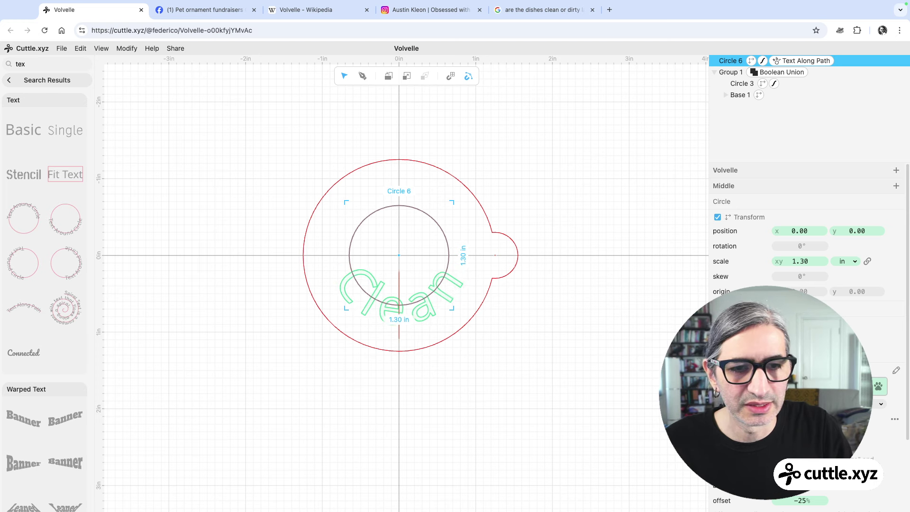
key(Up)
key(Up)
key(Up)
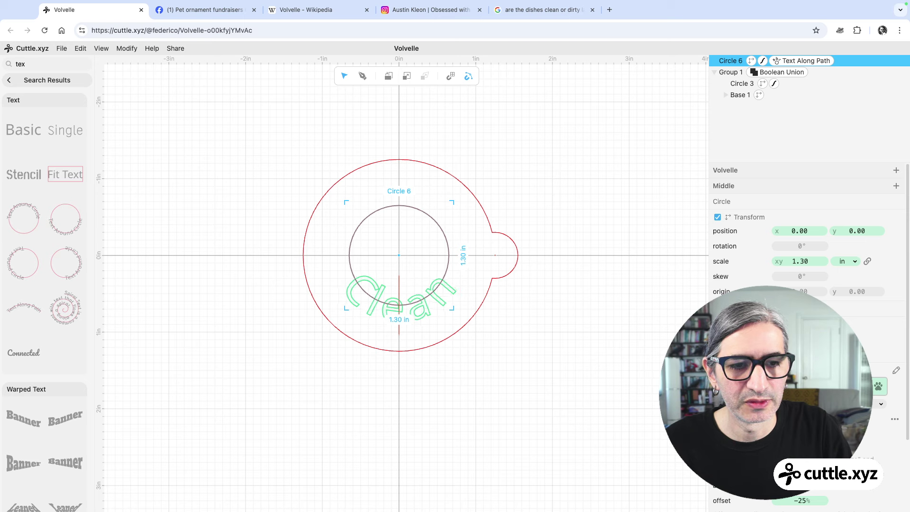
click(588, 420)
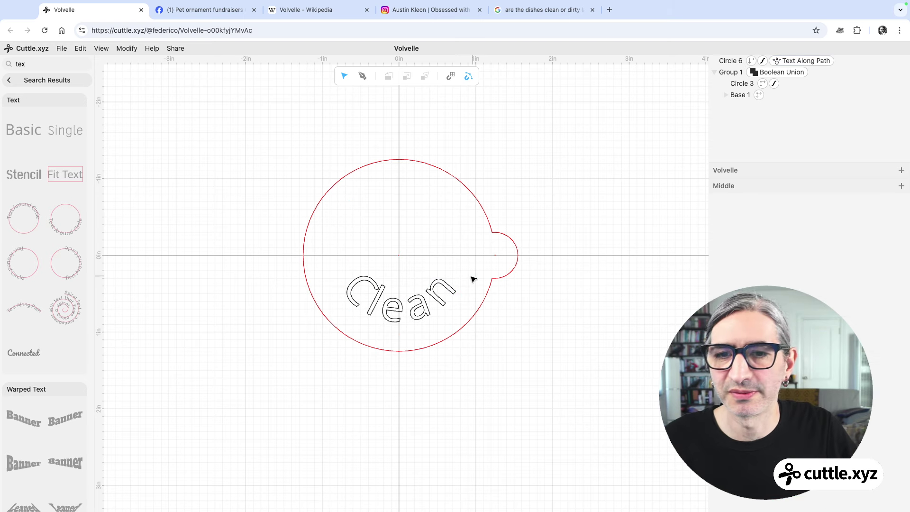
Set the font of the curved "Clean" text to Hello Hana
click(754, 63)
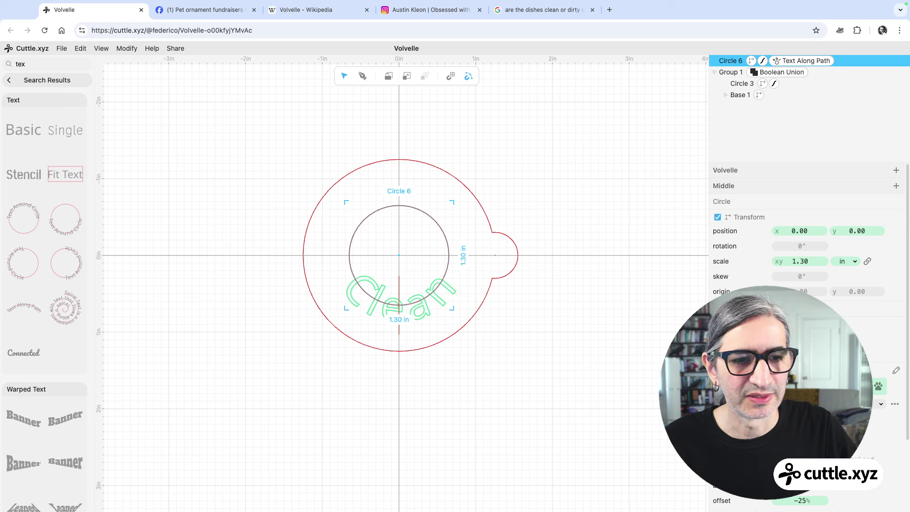
click(835, 403)
click(770, 227)
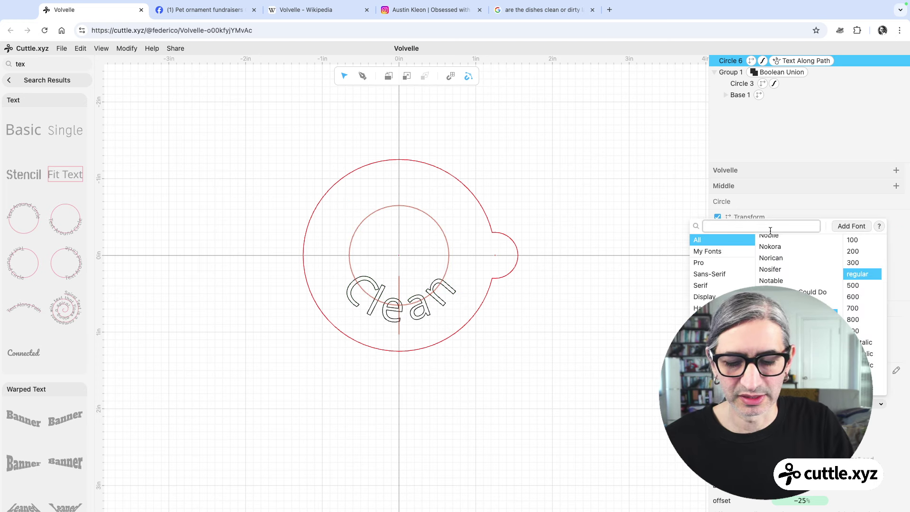
text(hell)
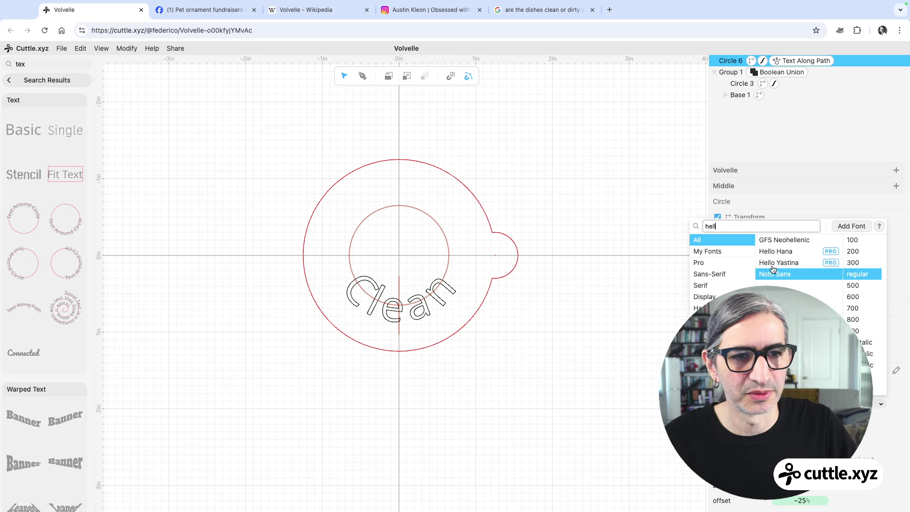
click(776, 252)
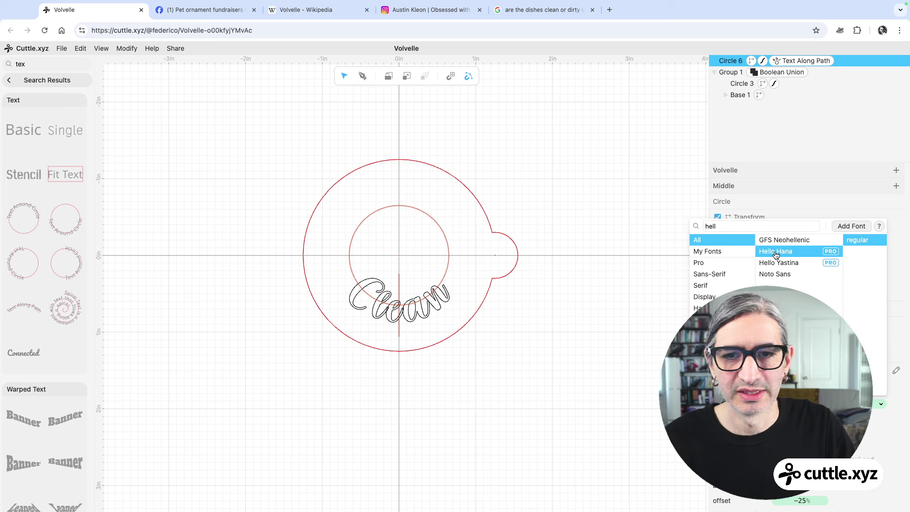
click(602, 340)
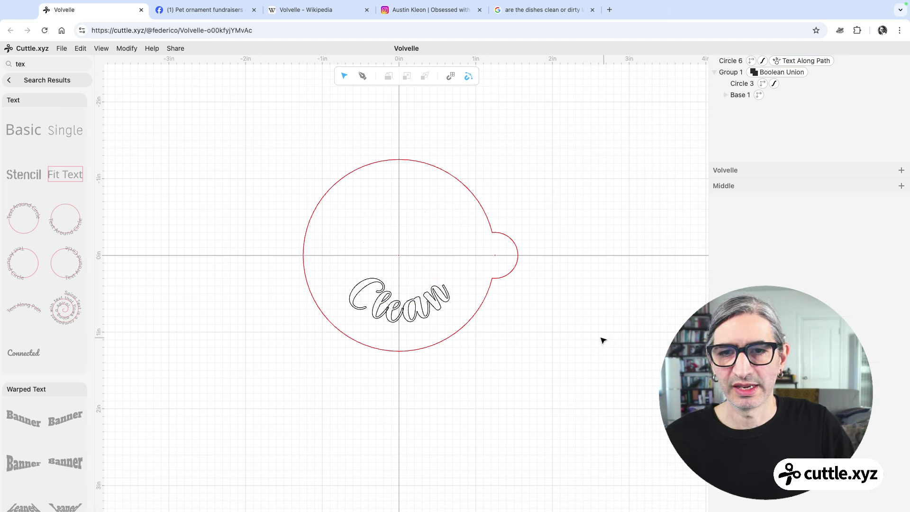
Change the stroke colour of the curved "Clean" text to magenta
click(439, 300)
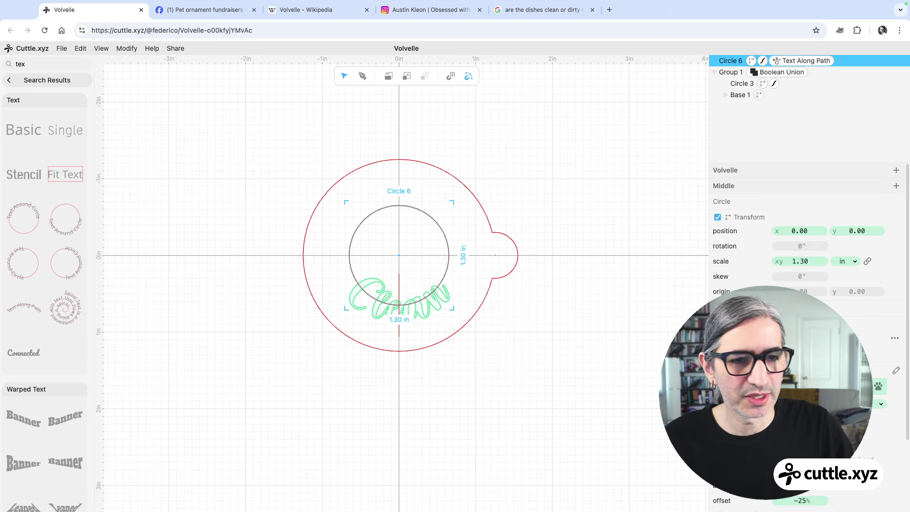
click(723, 328)
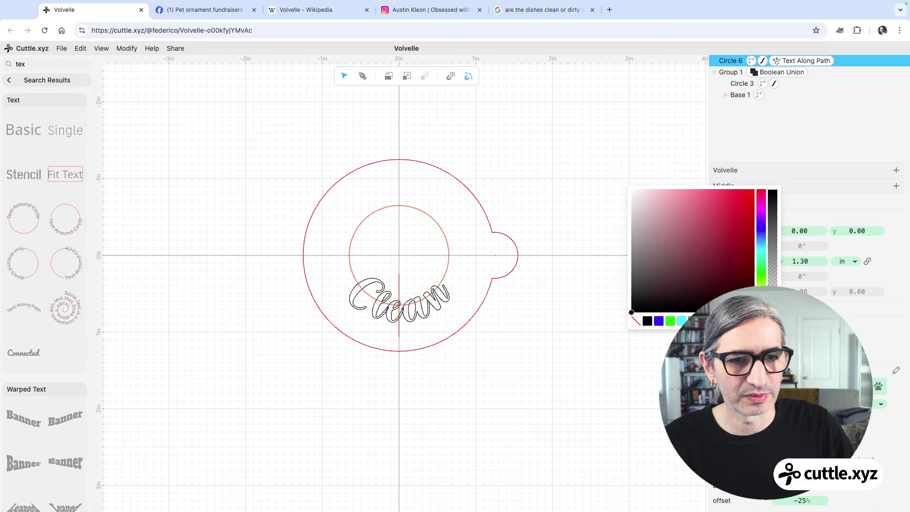
click(664, 339)
click(656, 340)
Duplicate the curved "Clean" text and set the copy's rotation to 180° so it sits upside down opposite the original
scroll(552, 331, up, 4)
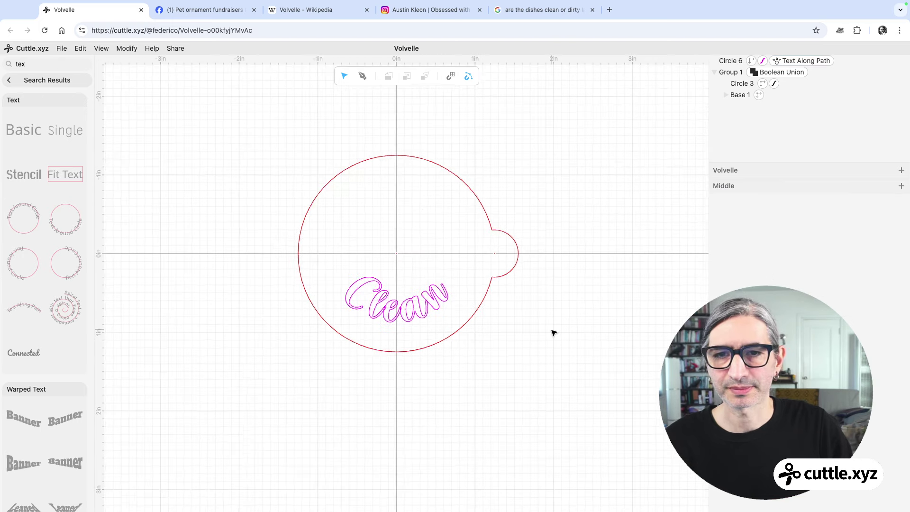
scroll(553, 332, left, 3)
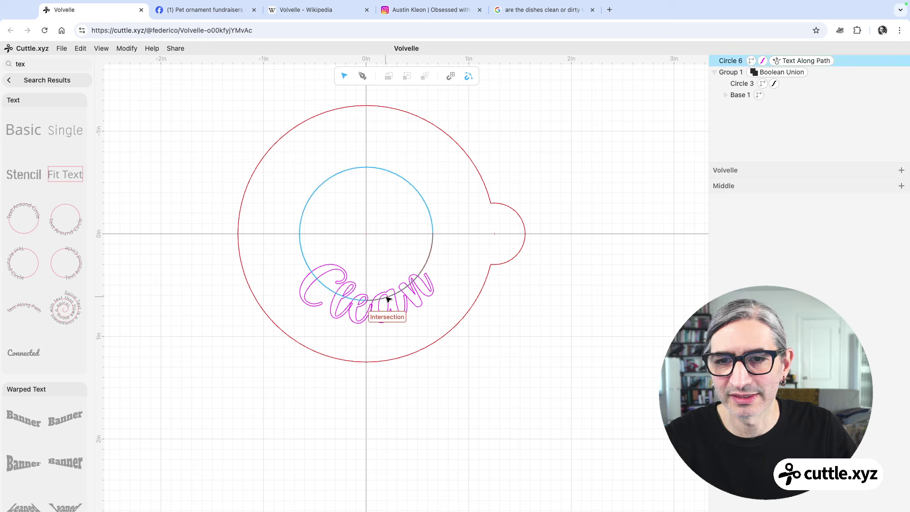
click(386, 300)
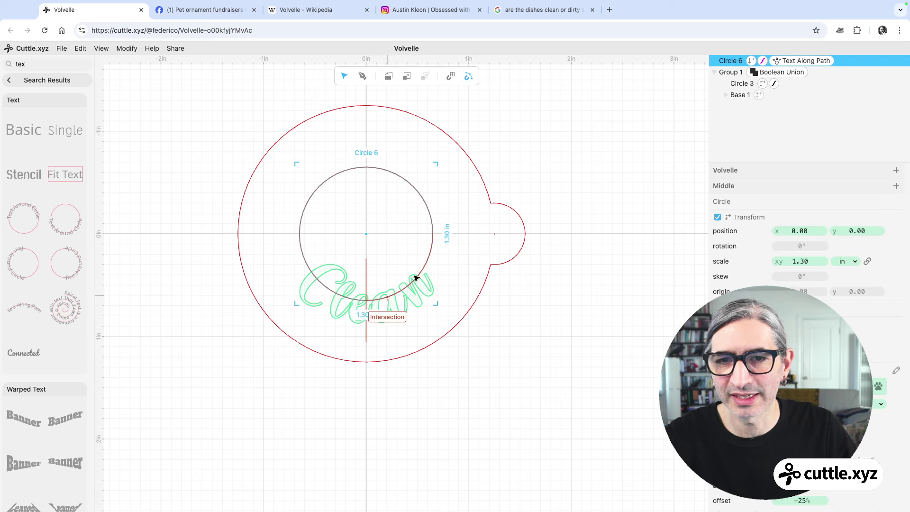
right_click(729, 62)
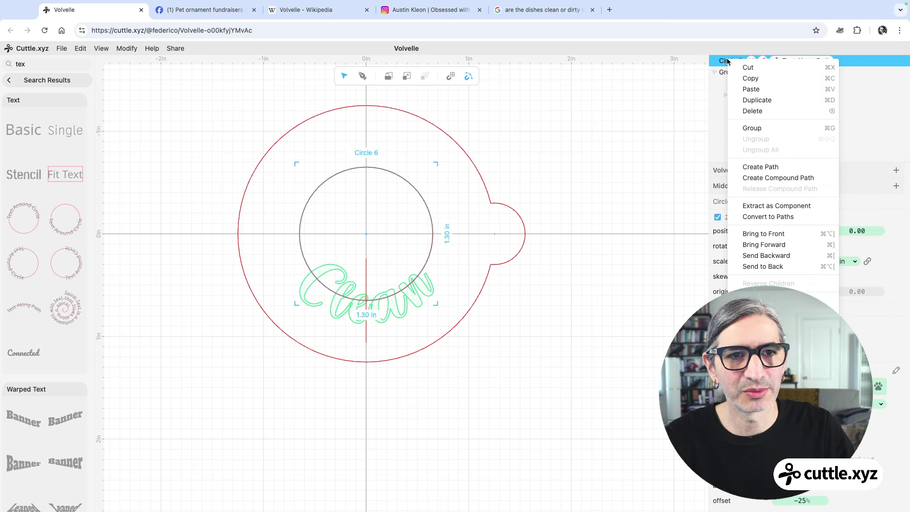
click(743, 101)
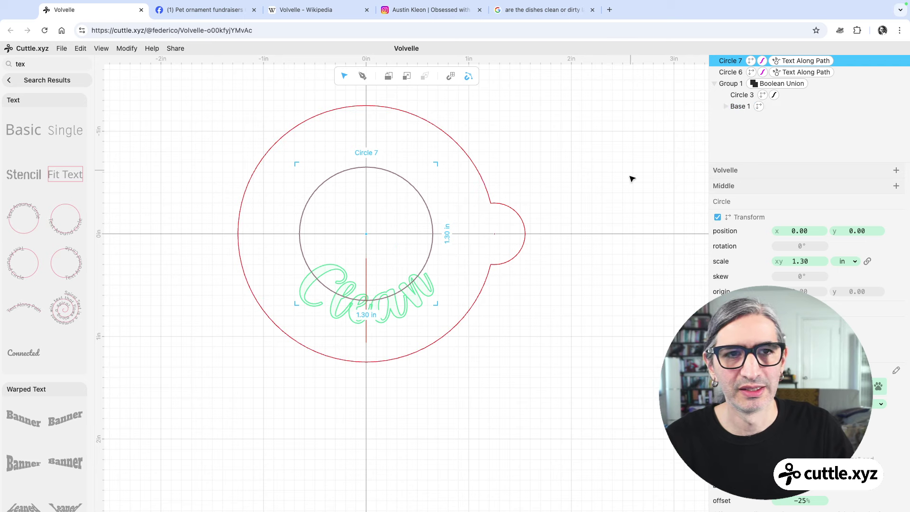
mouse_move(801, 246)
mouse_down()
mouse_move(842, 244)
mouse_move(802, 246)
mouse_up()
click(801, 246)
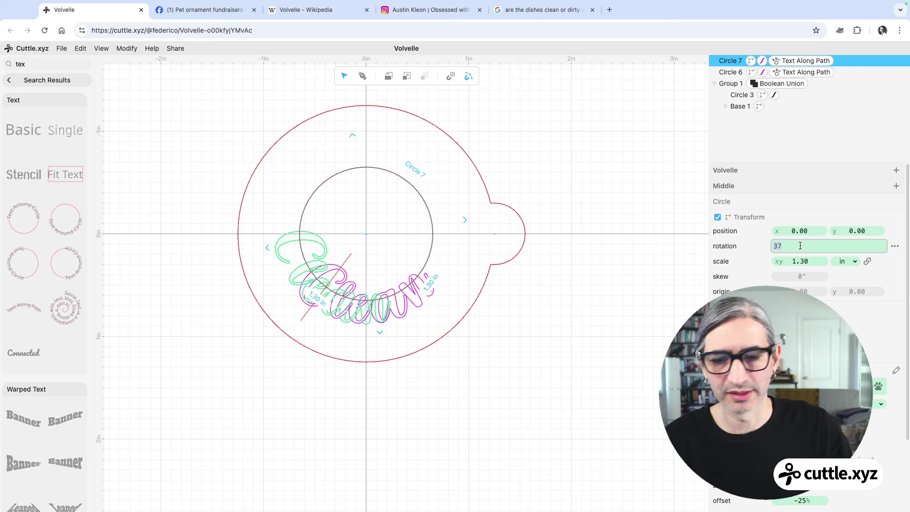
text(180)
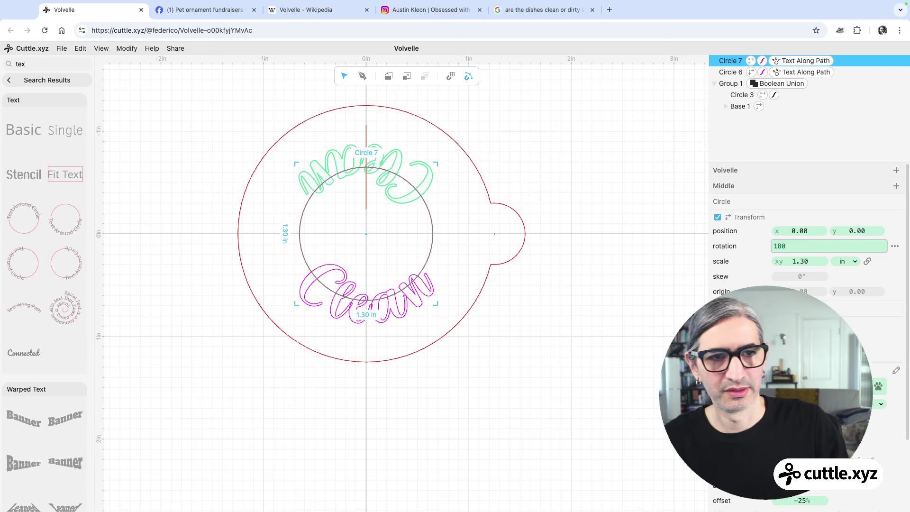
key(Return)
click(489, 360)
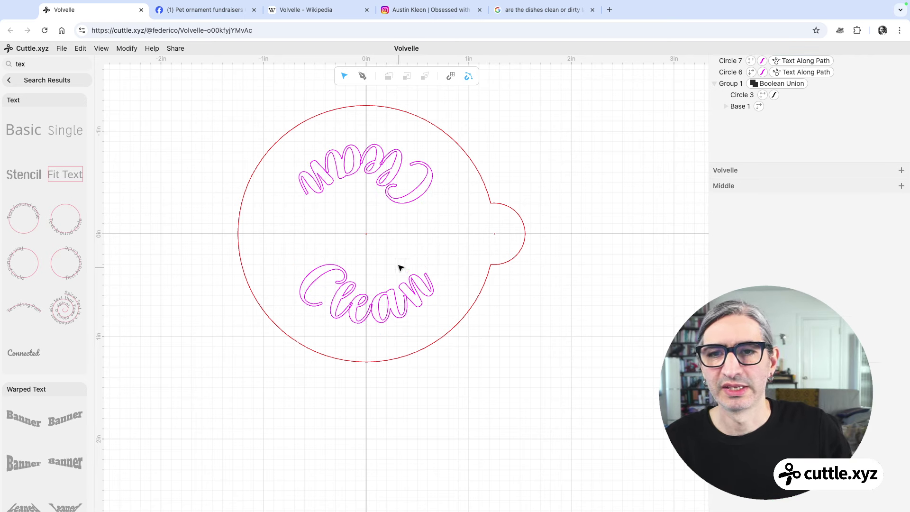
Change the wording of the upside-down curved text copy to "Dirty"
click(409, 117)
click(545, 209)
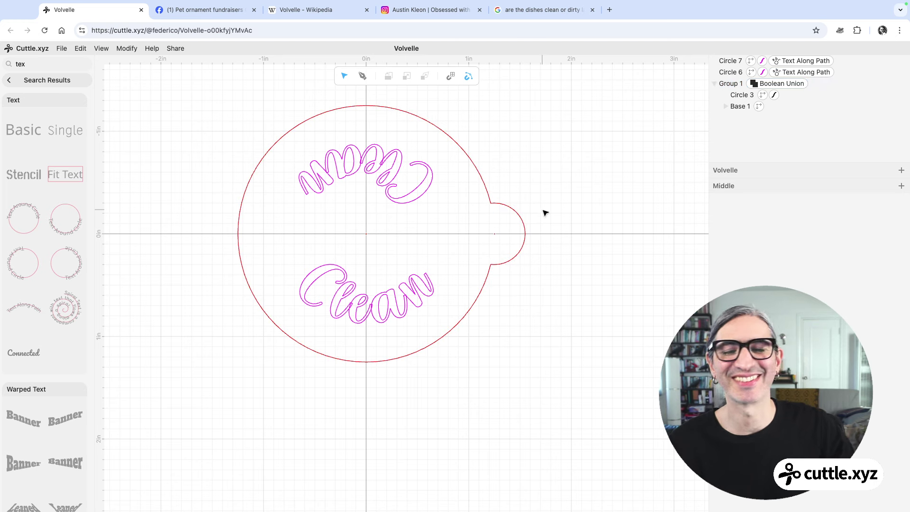
click(722, 63)
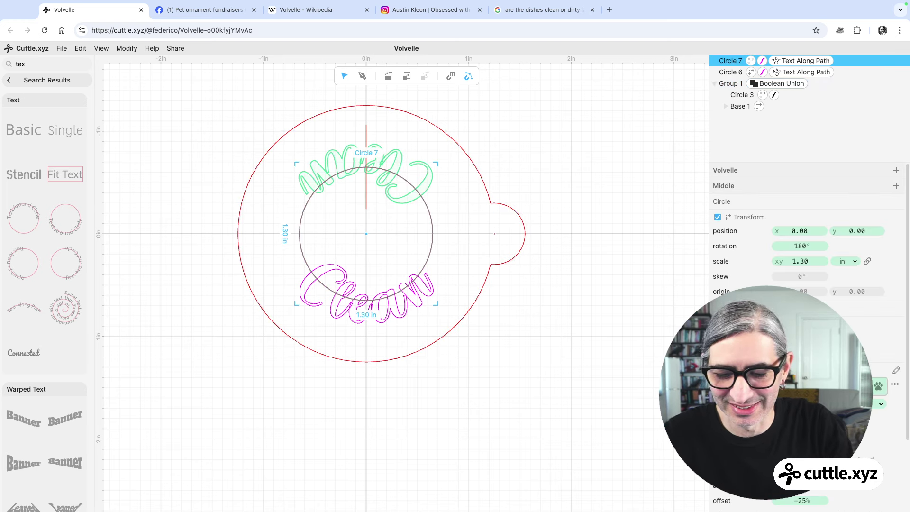
text(Dirty)
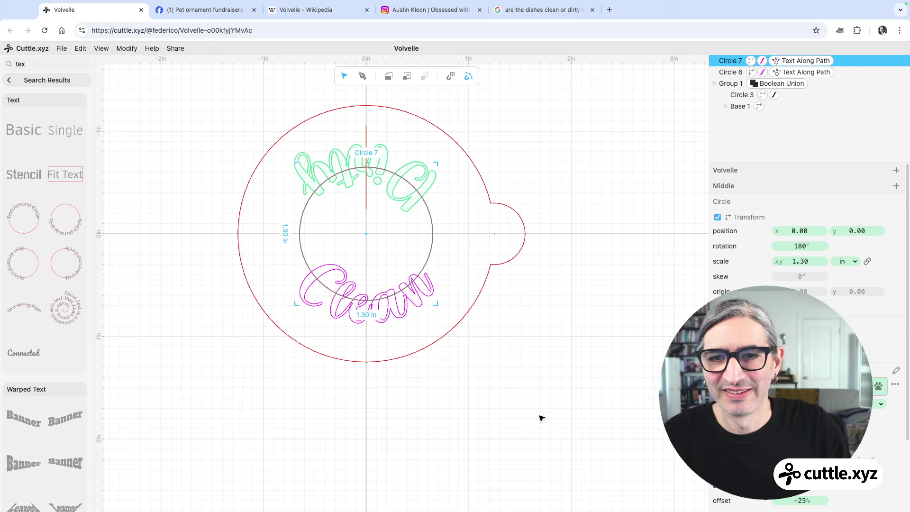
click(502, 429)
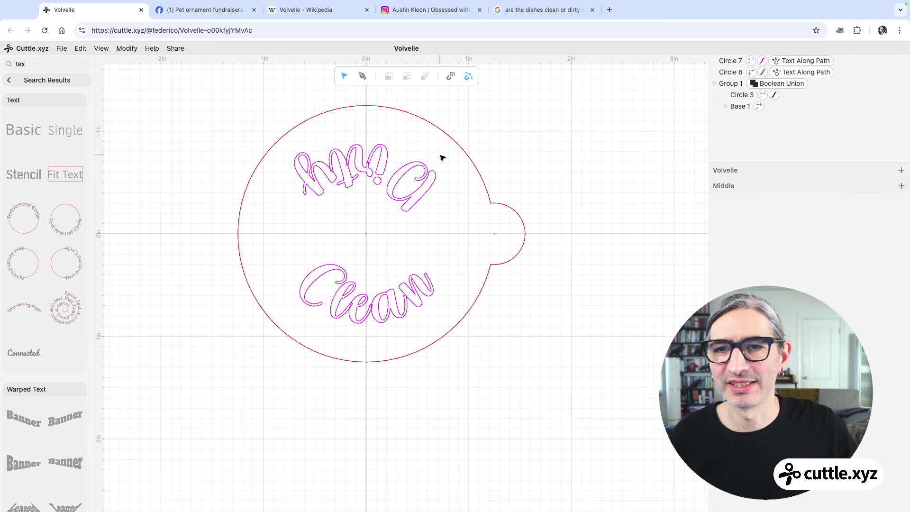
Leave the shape search results and create a new component named "Top"
click(9, 80)
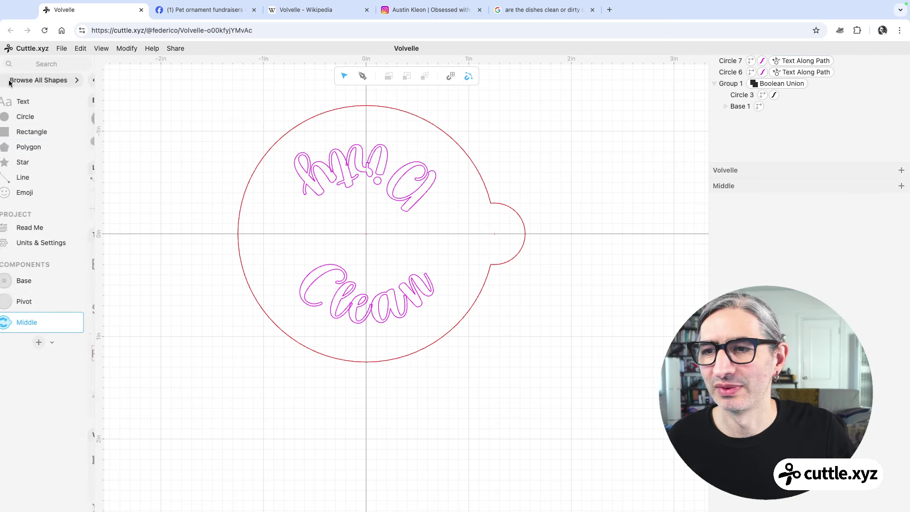
click(55, 279)
click(45, 320)
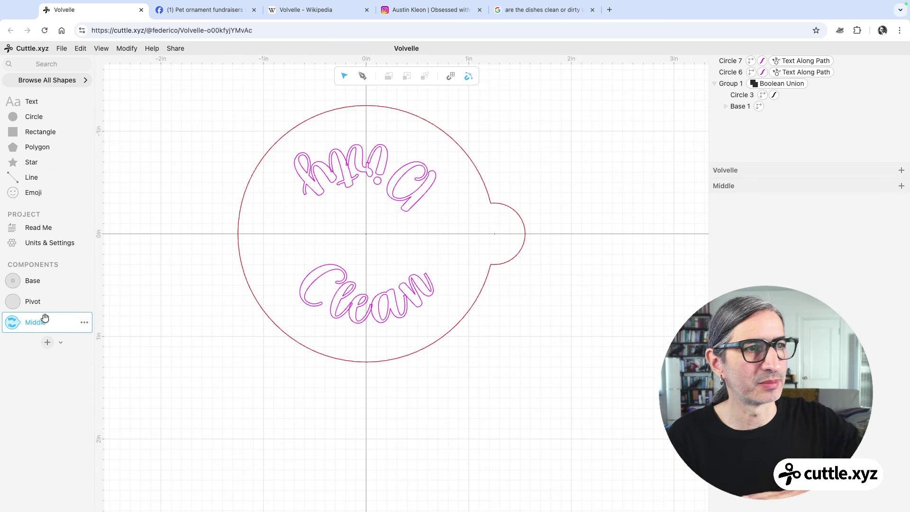
click(49, 342)
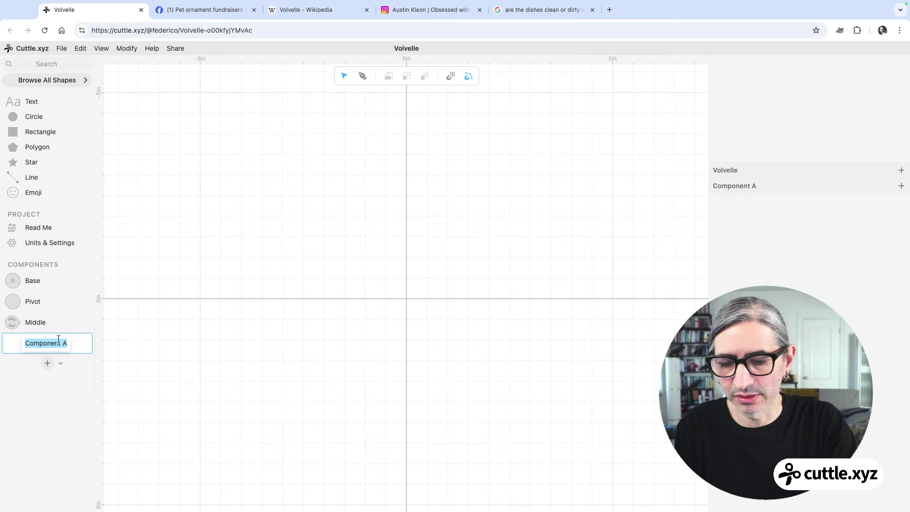
text(Top)
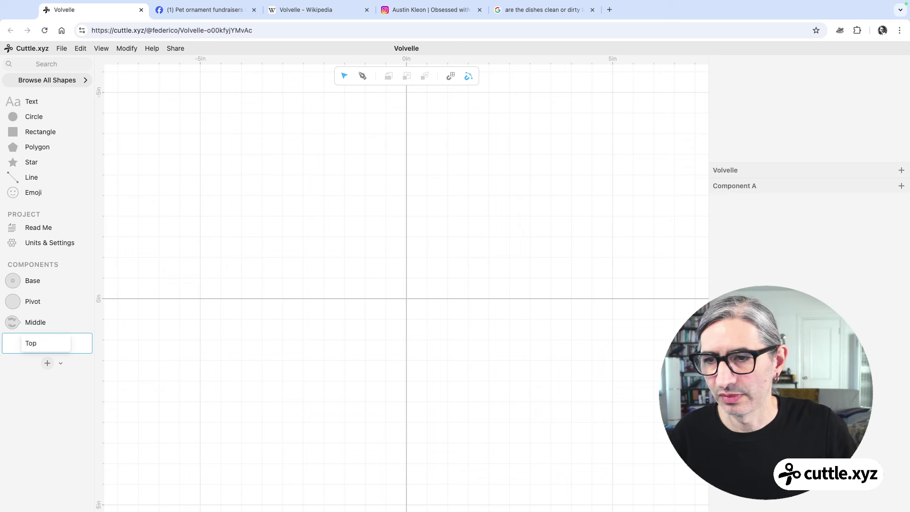
key(Return)
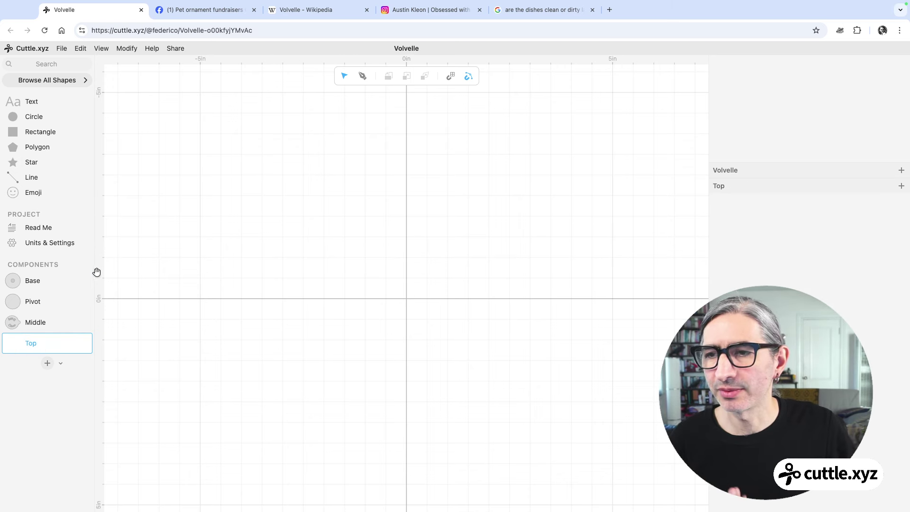
Place an instance of the Base component at the origin of the Top component
drag(18, 279, 407, 298)
scroll(416, 290, up, 3)
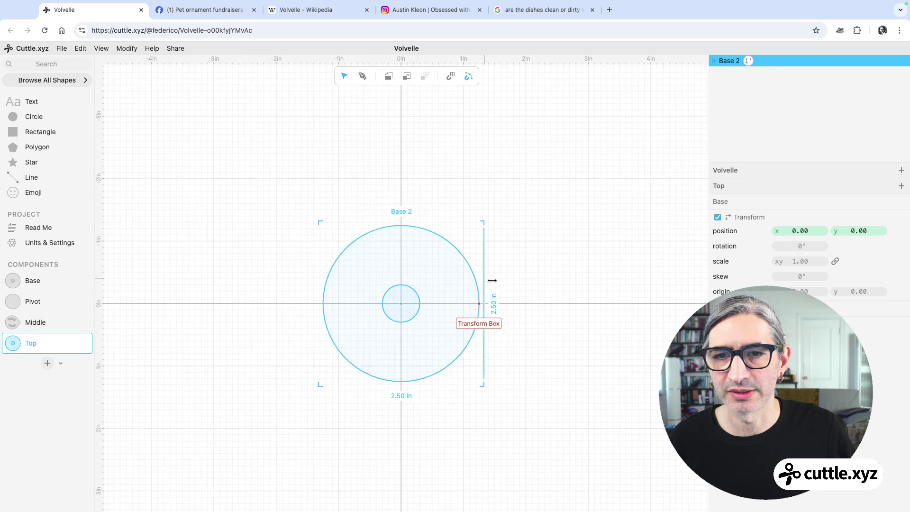
drag(537, 287, 536, 262)
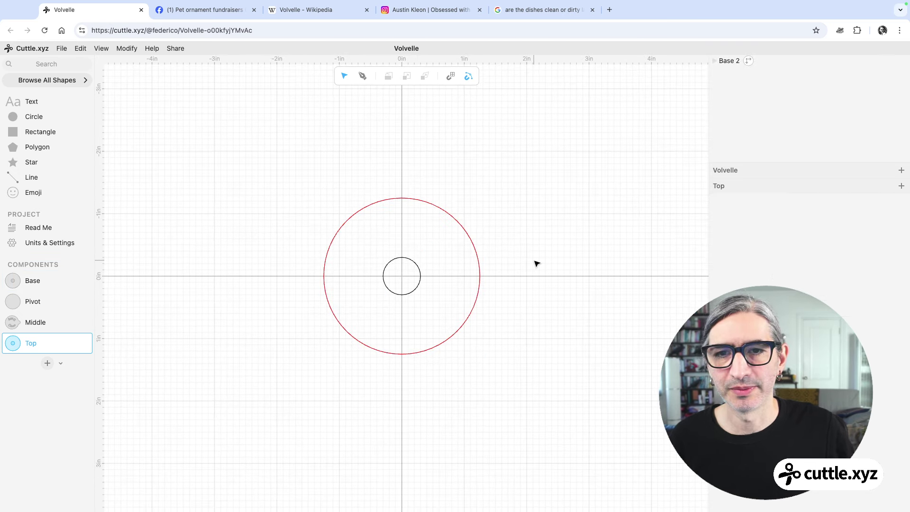
click(536, 264)
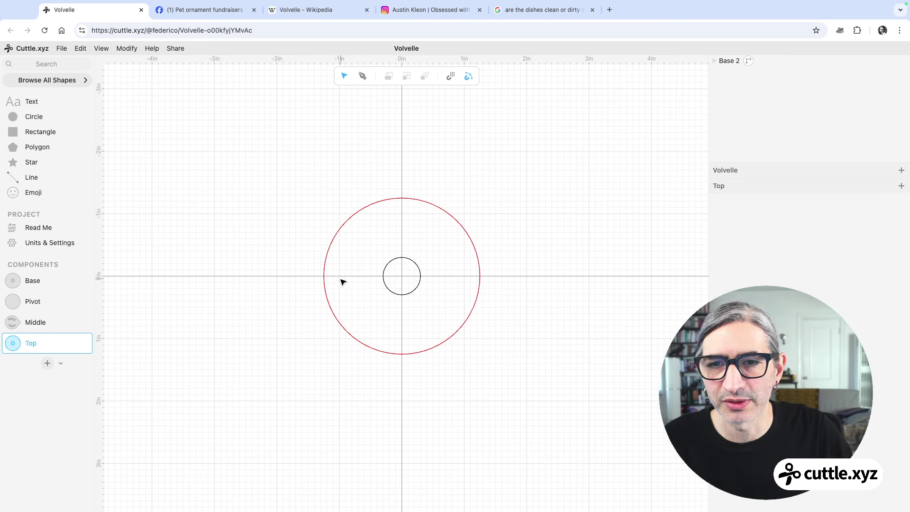
click(391, 284)
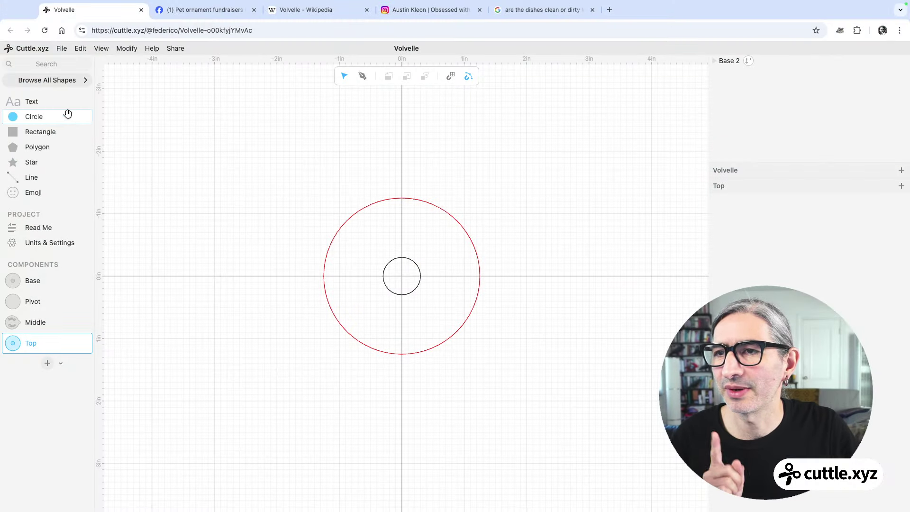
Find the Pie Slice shape by searching "pie", place it at the origin, and scale it up to a 1.00 in radius
click(58, 65)
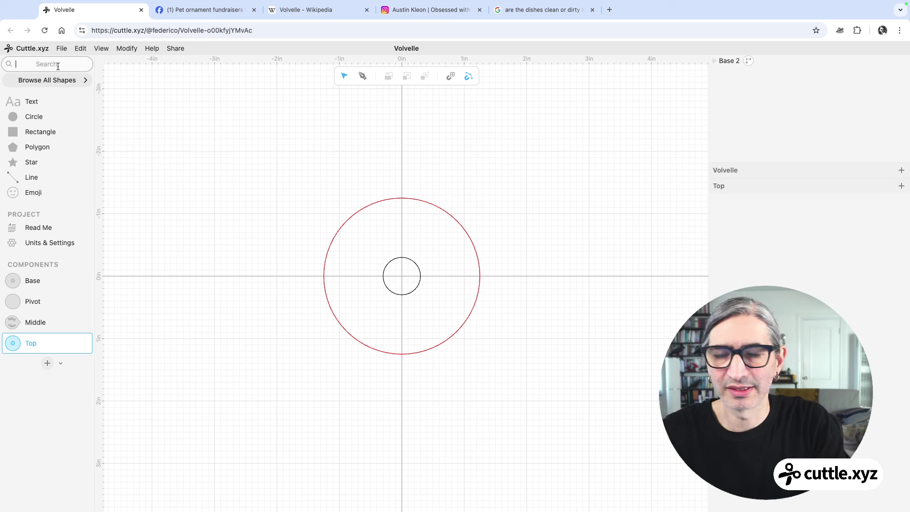
text(pie)
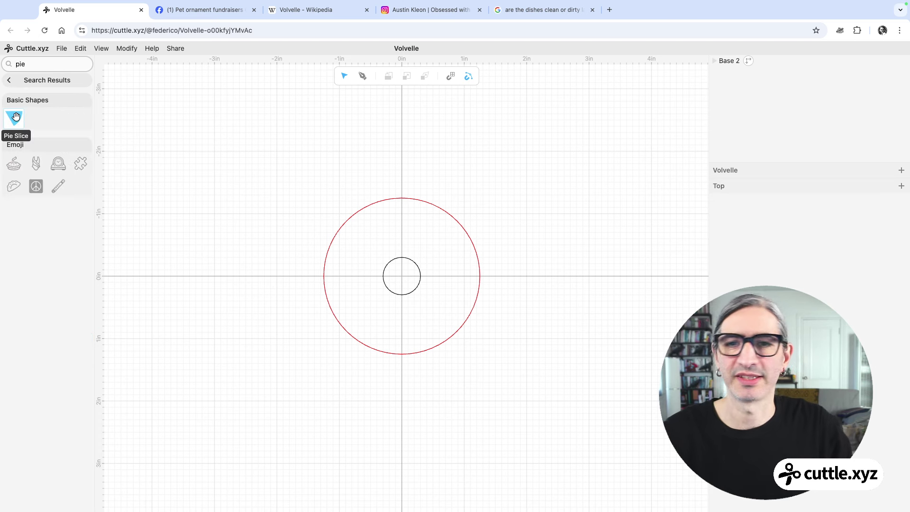
drag(16, 117, 402, 276)
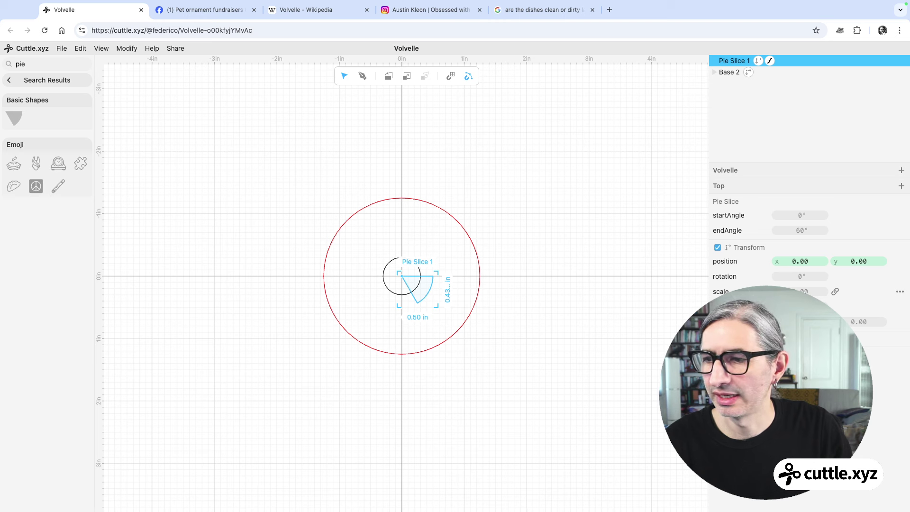
drag(801, 292, 833, 291)
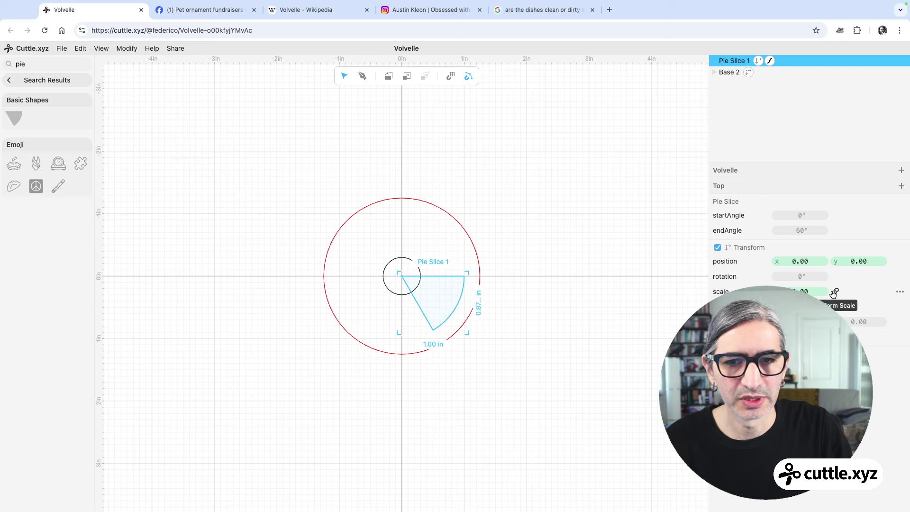
click(554, 331)
scroll(493, 336, up, 5)
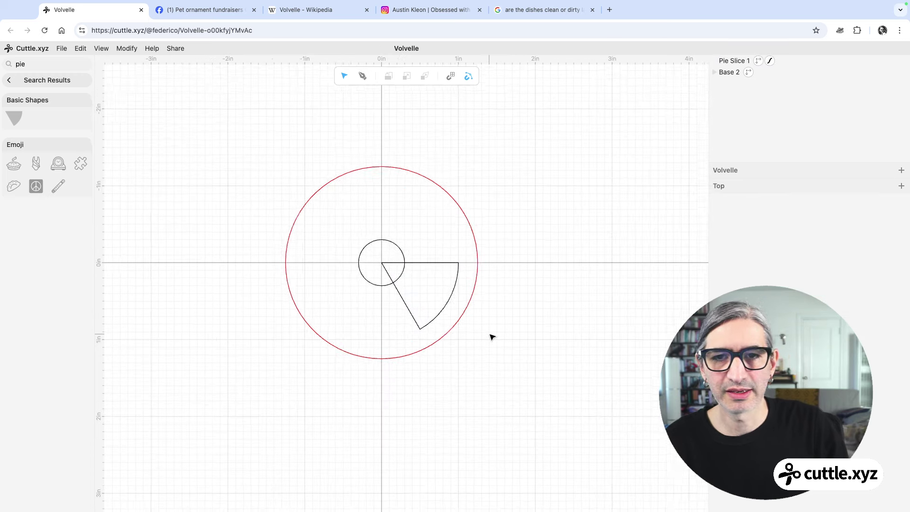
drag(502, 337, 511, 339)
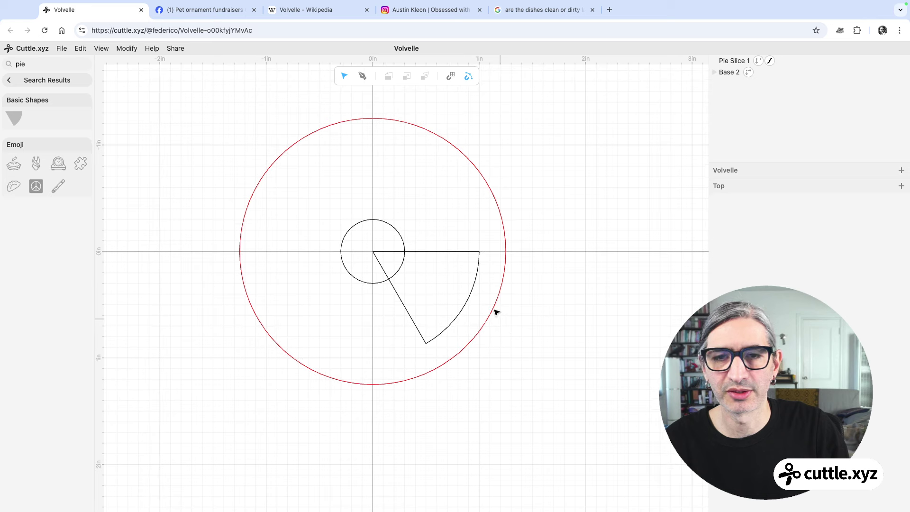
Set the pie slice's end angle to 180° so it forms a half disc
click(47, 81)
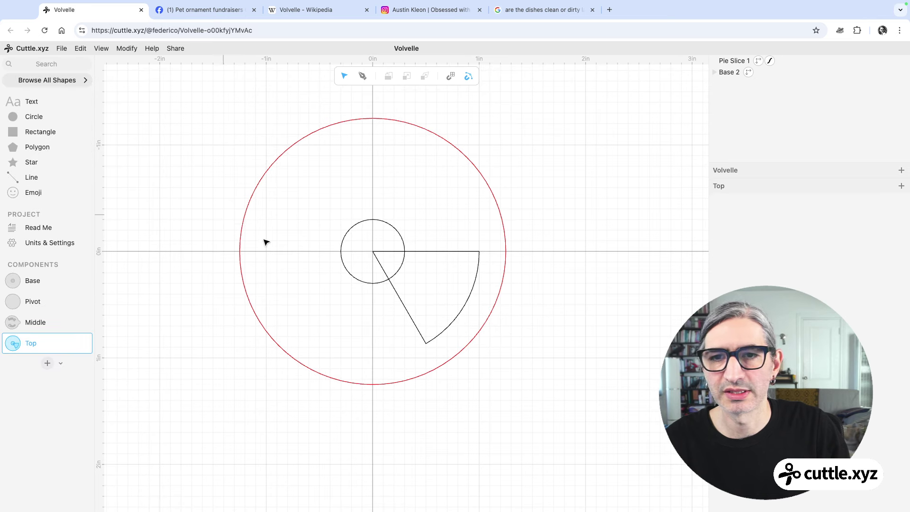
click(455, 284)
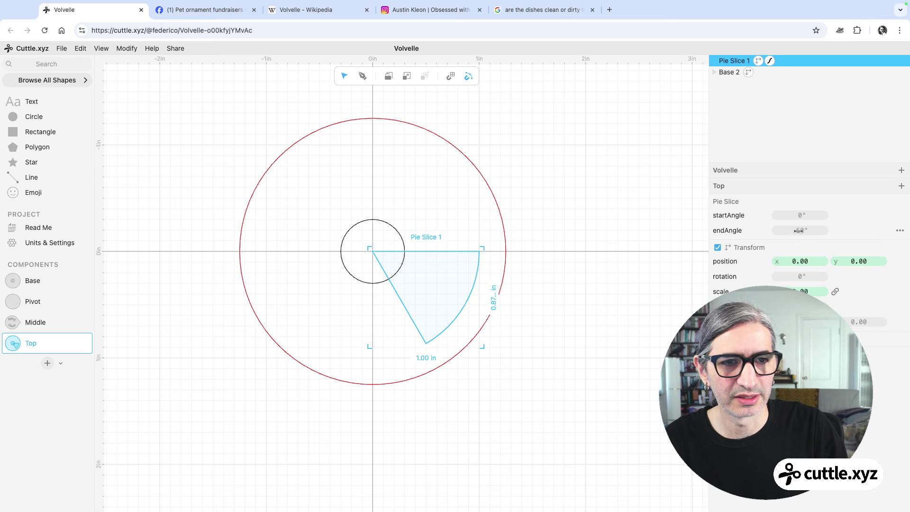
drag(799, 230, 840, 231)
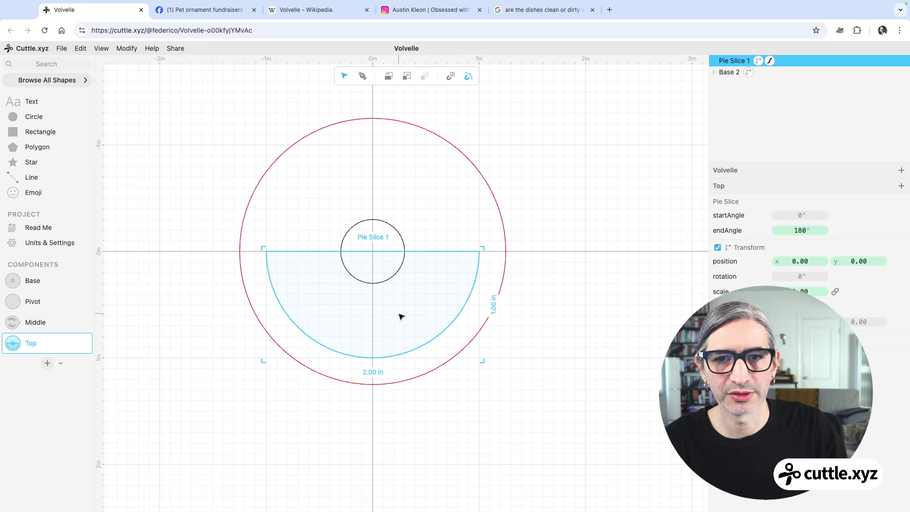
click(521, 317)
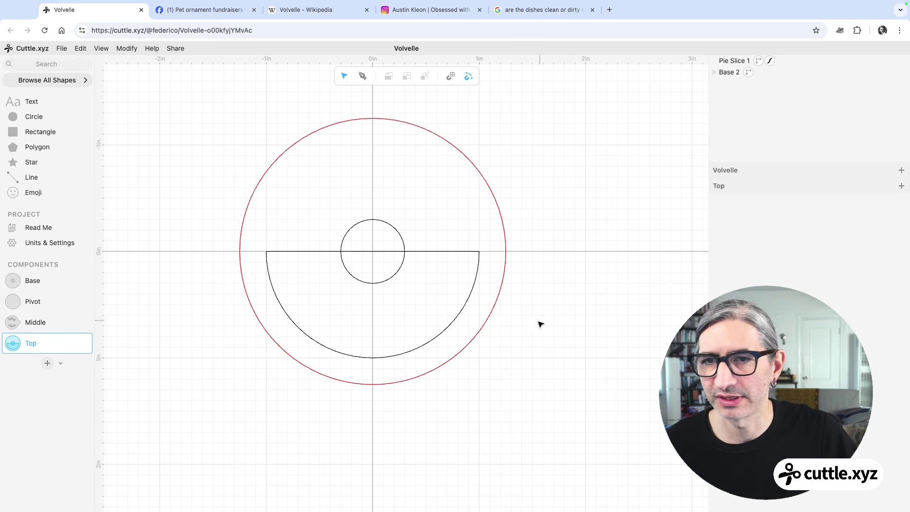
Add a grey fill to the Base instance in the Top component
scroll(579, 240, up, 2)
scroll(579, 240, left, 2)
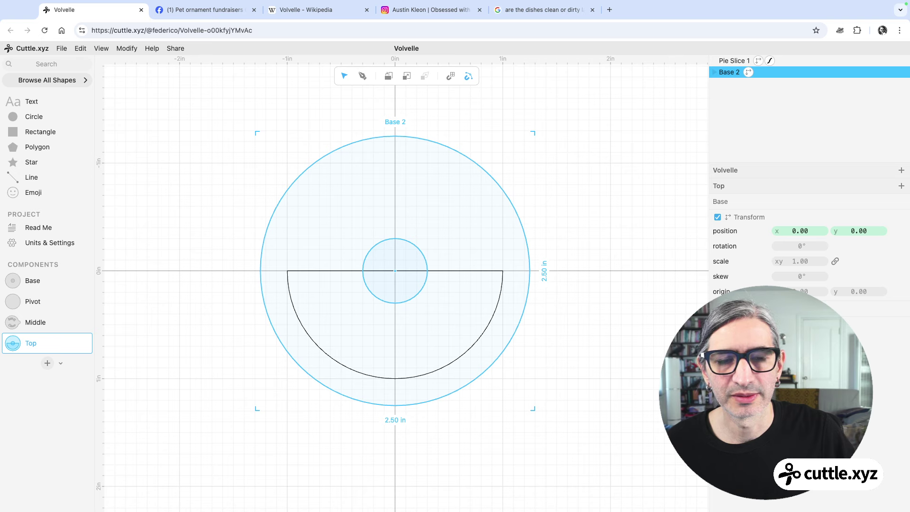
click(607, 337)
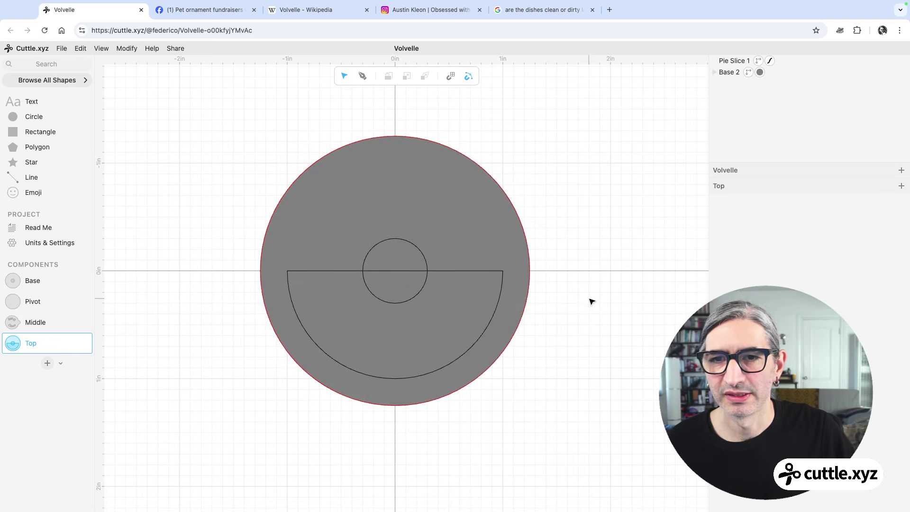
scroll(588, 300, up, 1)
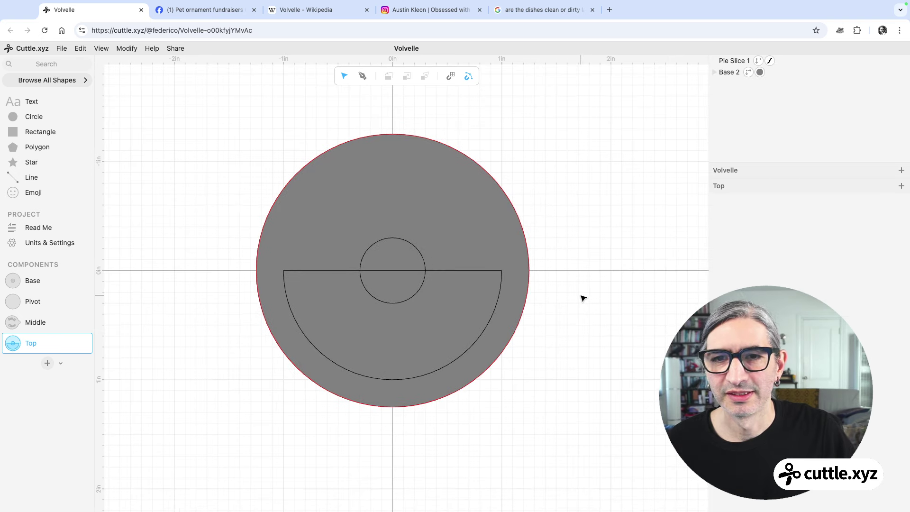
Add a fill to the half-disc pie slice and set its colour to white
click(504, 280)
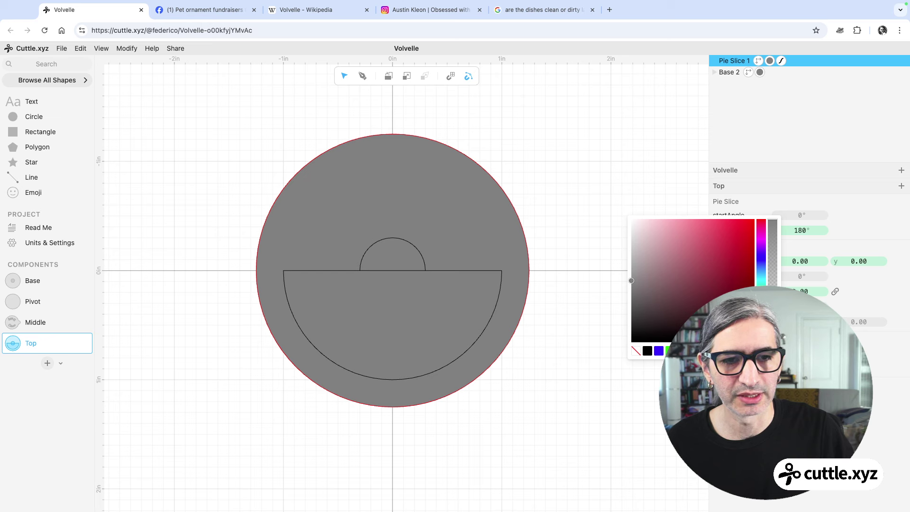
click(555, 374)
click(560, 375)
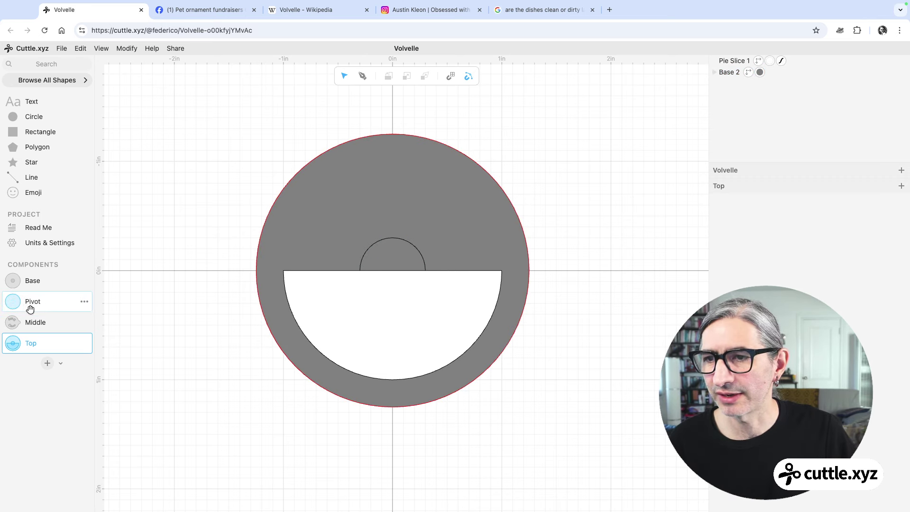
Place a Pivot component instance at the origin above the pie slice and give it a grey fill
drag(15, 302, 396, 272)
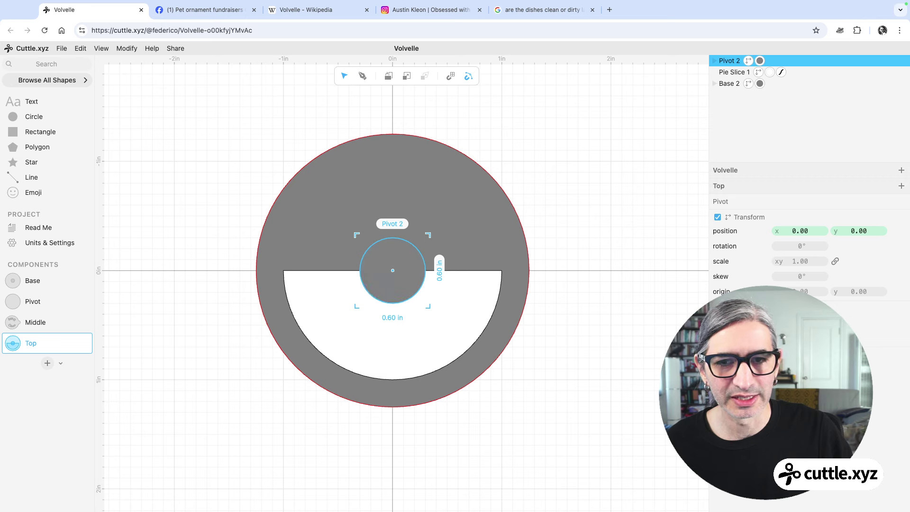
click(659, 316)
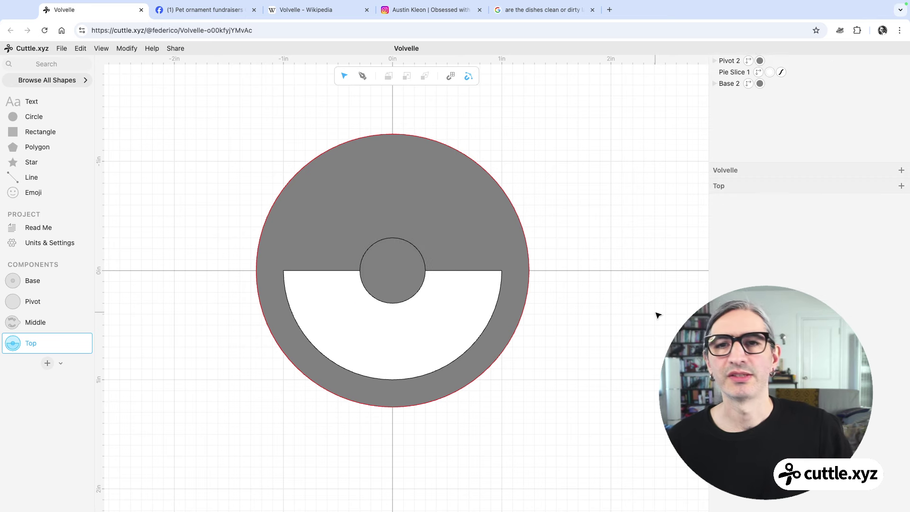
click(477, 242)
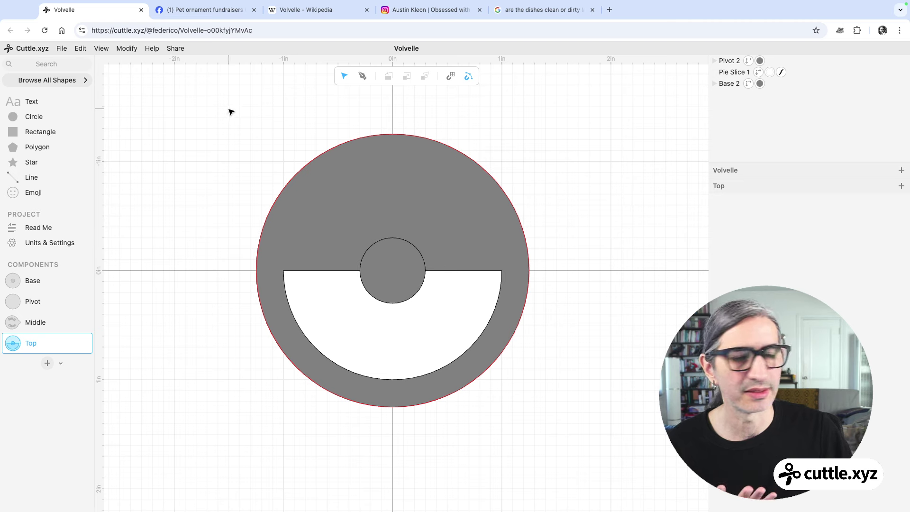
Apply the Flatten modifier to the Pivot, pie slice and Base shapes together to cut out the white window
drag(216, 104, 636, 463)
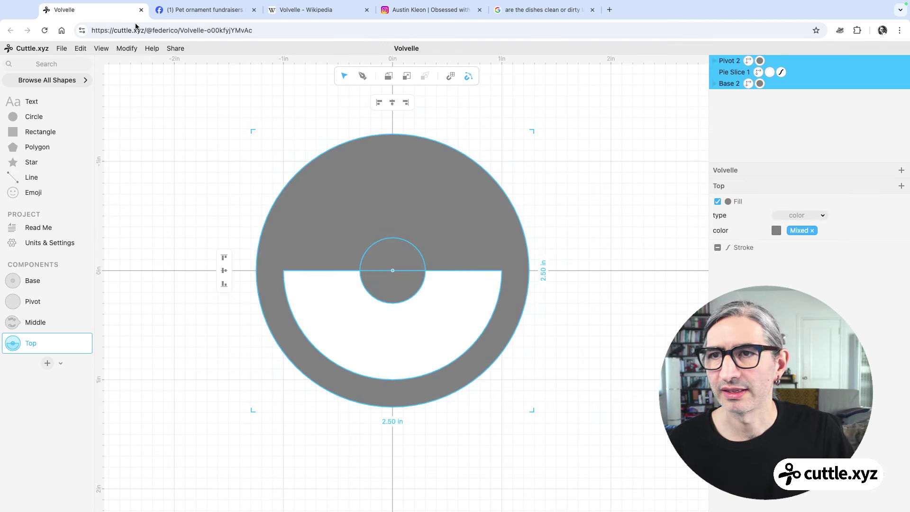
click(128, 49)
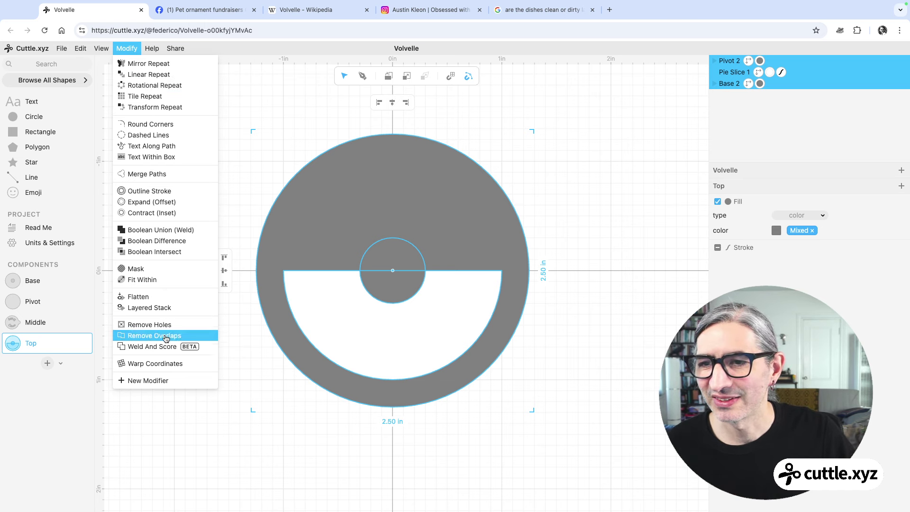
click(162, 302)
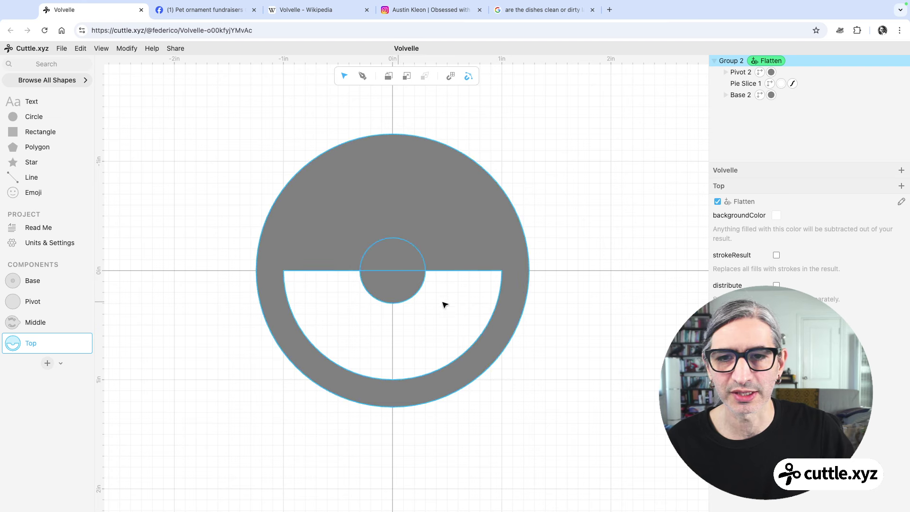
click(585, 330)
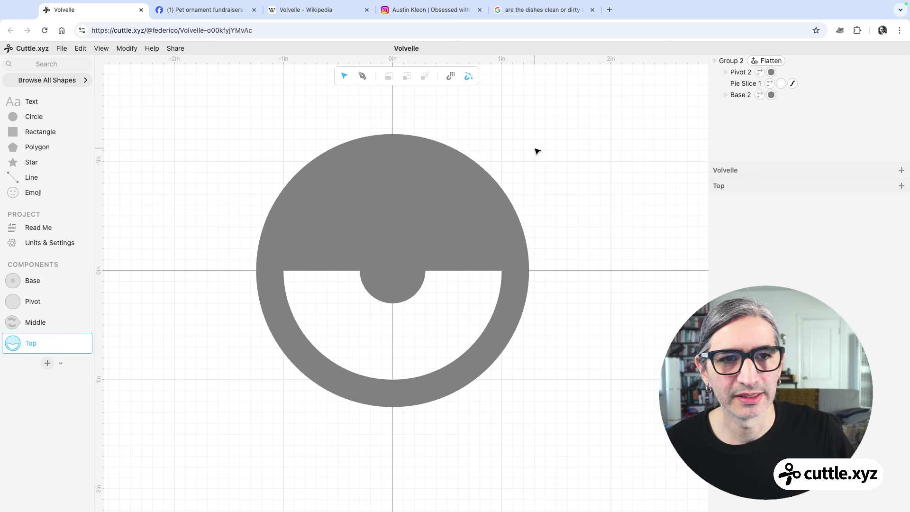
Try the strokeResult option of the Flatten modifier on the Top shape and switch it back off
click(500, 199)
click(773, 62)
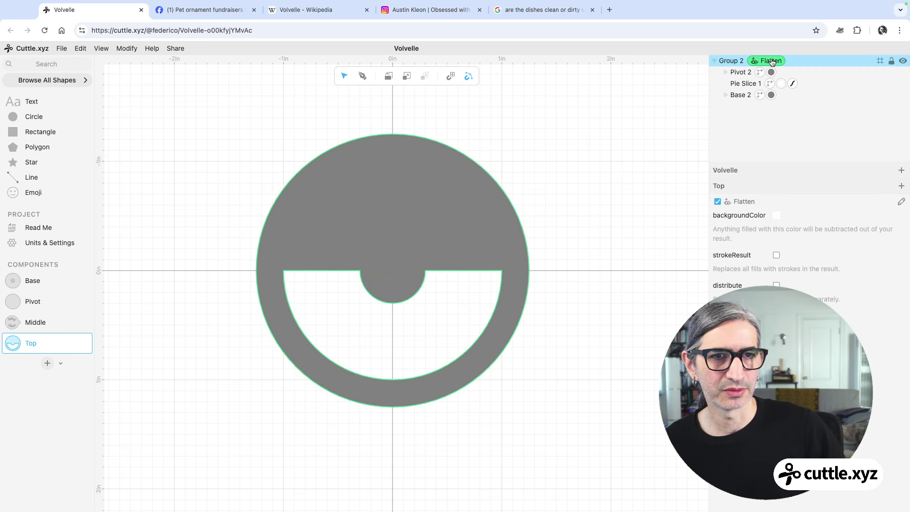
click(778, 256)
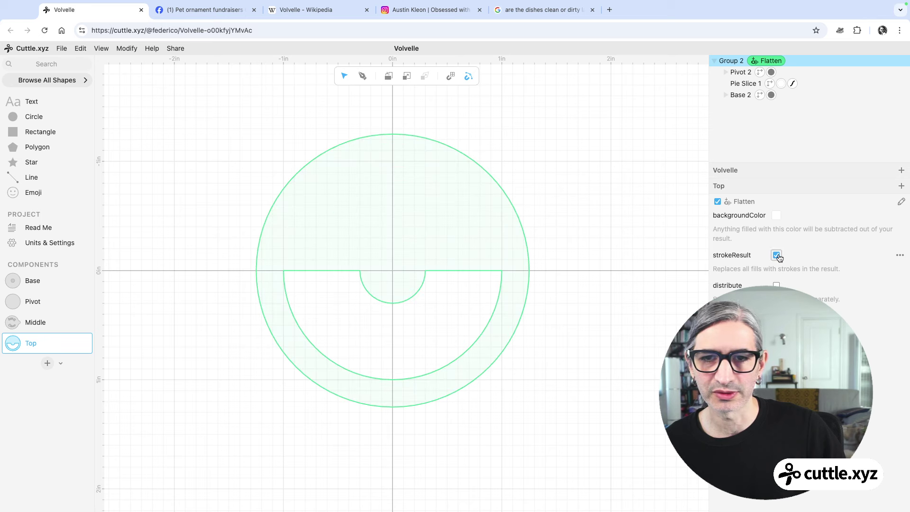
click(569, 292)
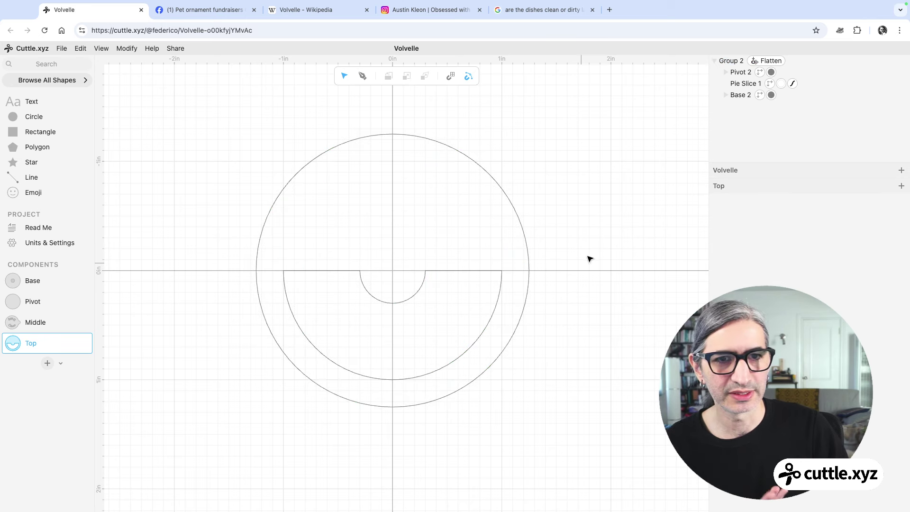
click(767, 61)
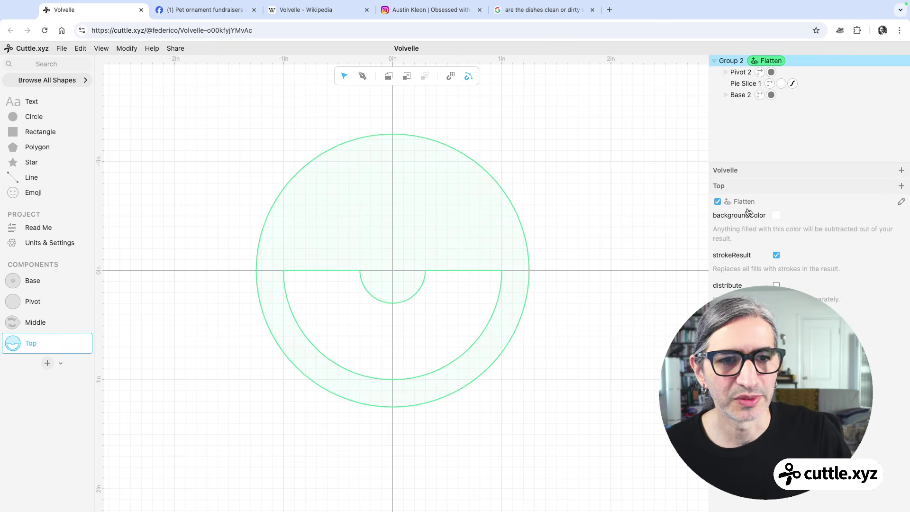
click(777, 256)
click(599, 248)
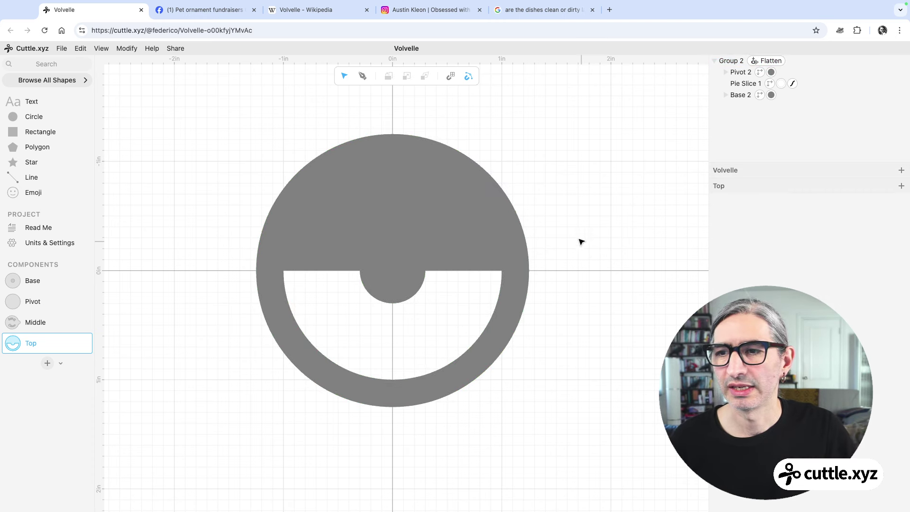
Find the Basic text shape, place it at the canvas origin of the Top component and center-align it
click(38, 66)
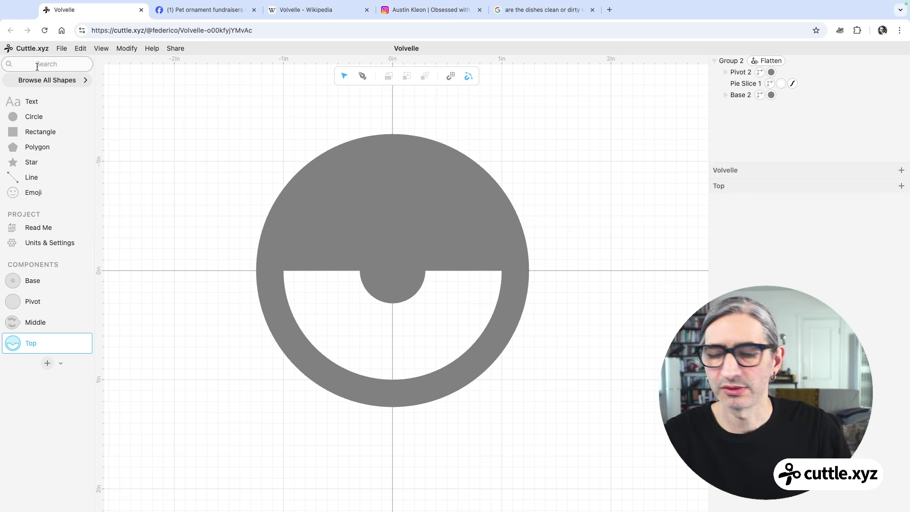
text(tex)
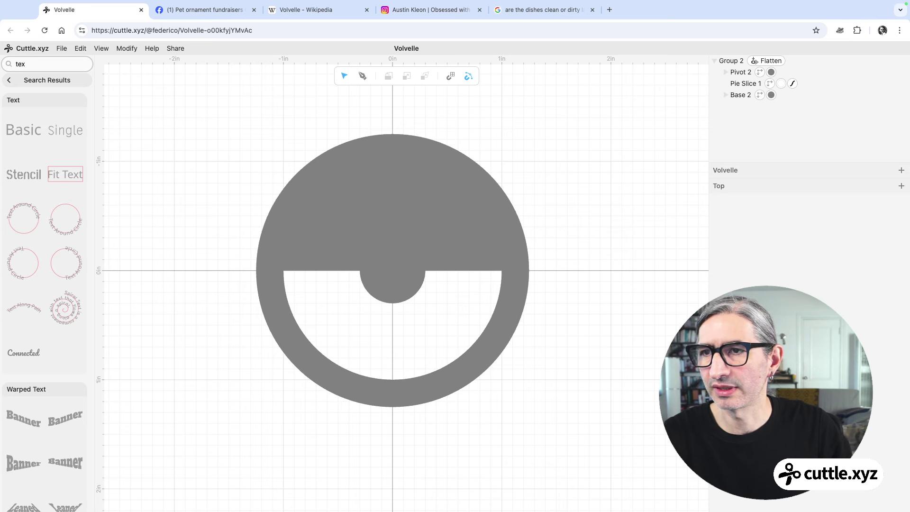
drag(26, 130, 393, 271)
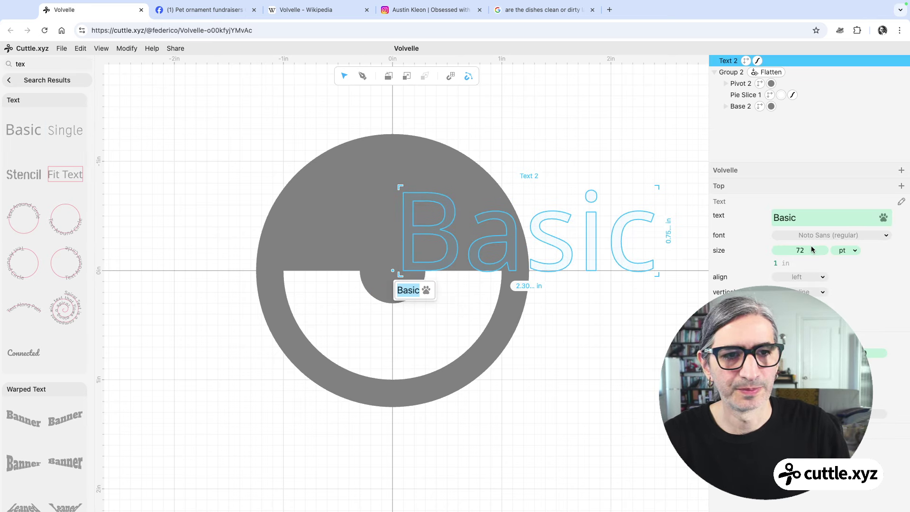
click(799, 278)
click(800, 288)
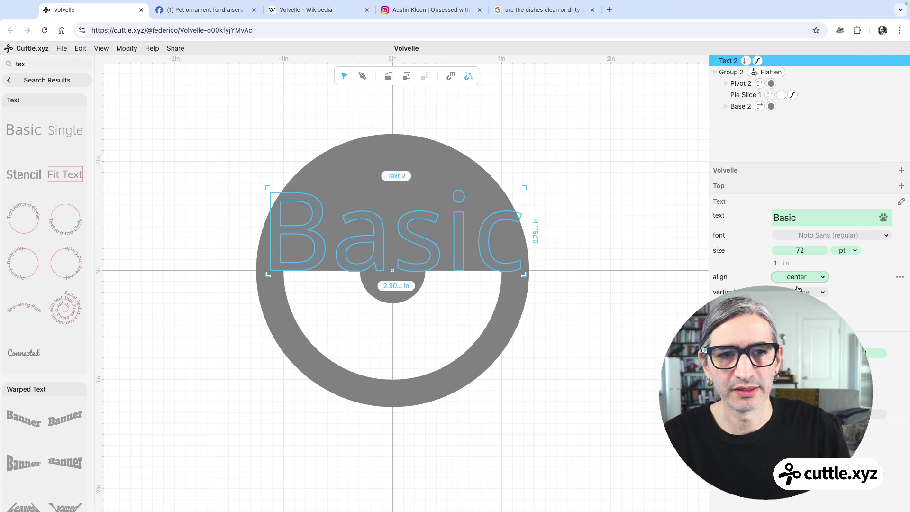
Set the new text's font to Hello Hana (regular) and its size to 40 pt
click(853, 236)
click(803, 56)
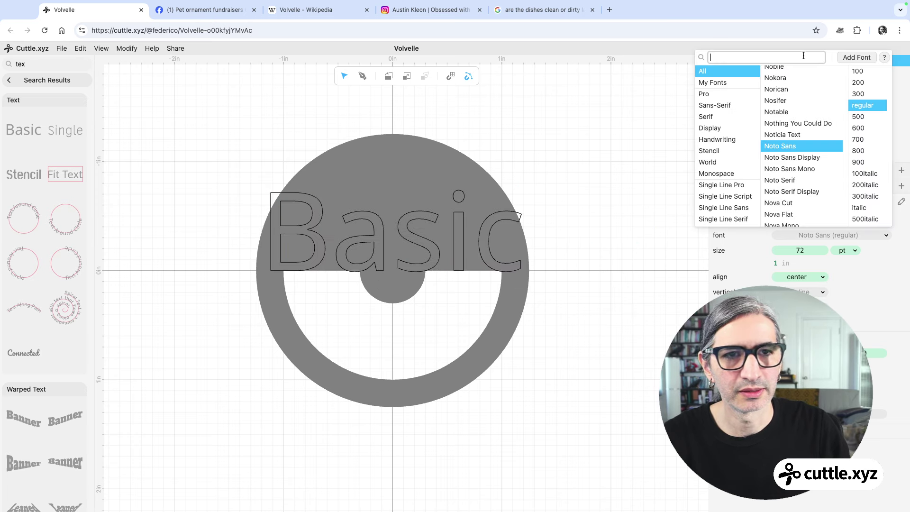
text(hell)
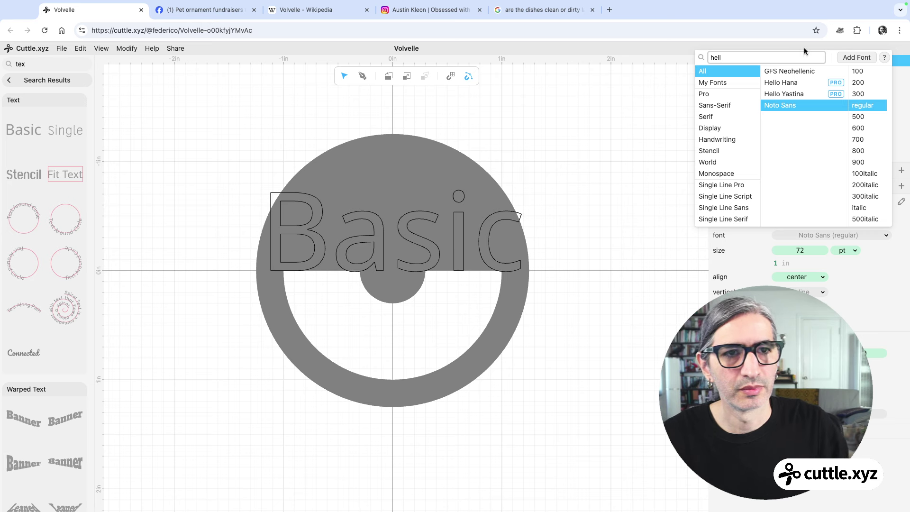
click(796, 84)
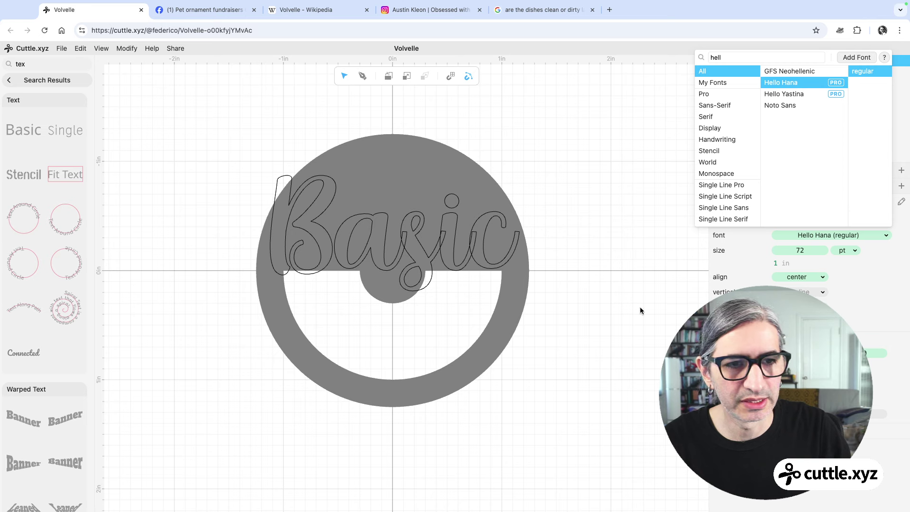
click(581, 304)
click(464, 243)
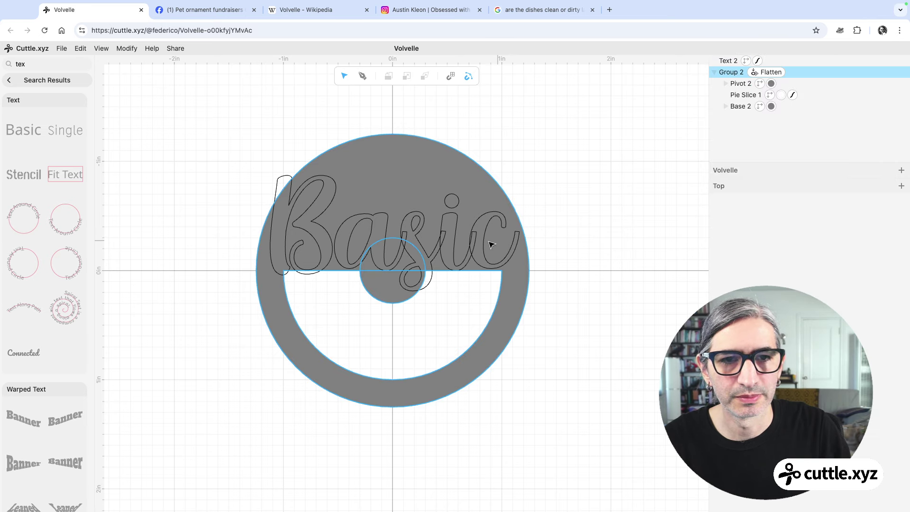
click(462, 242)
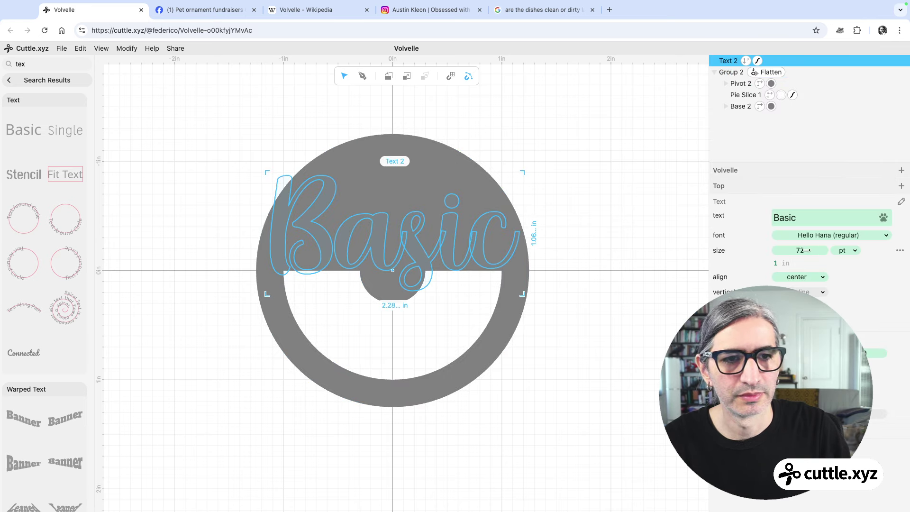
drag(806, 250, 754, 257)
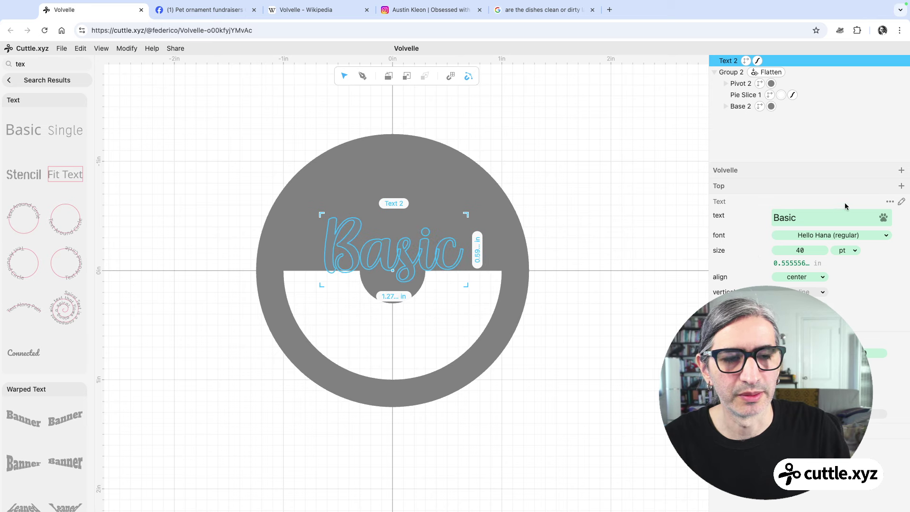
Replace the placeholder wording with "The Dishes" on the first line and "Are" on the second
click(820, 218)
double_click(823, 219)
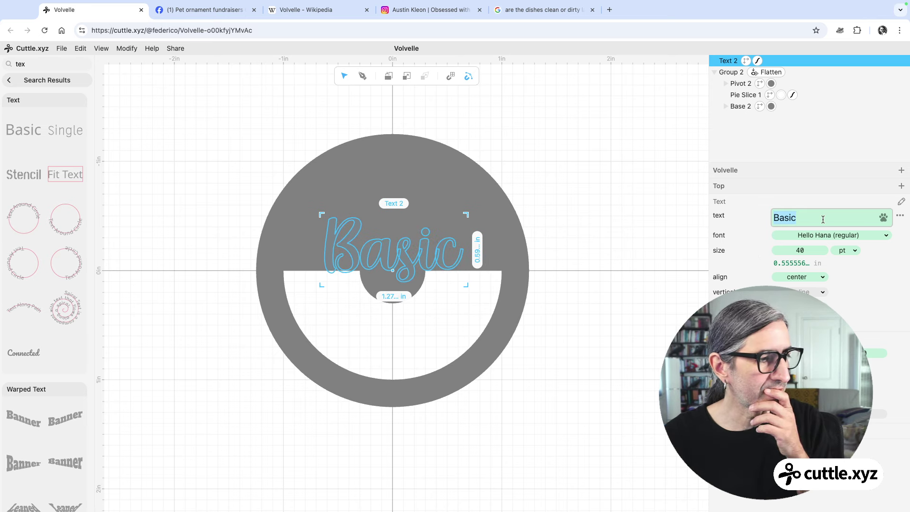
text(Teh)
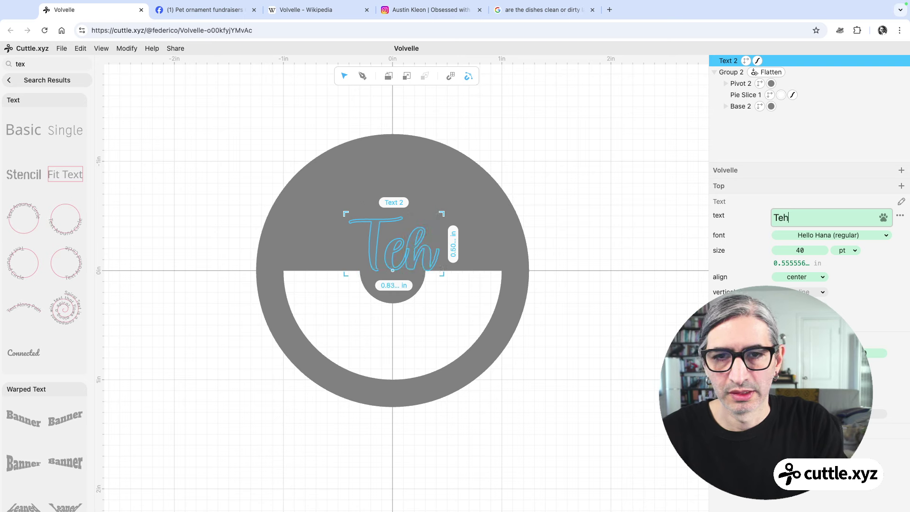
key(BackSpace)
key(BackSpace)
text(he Dishe)
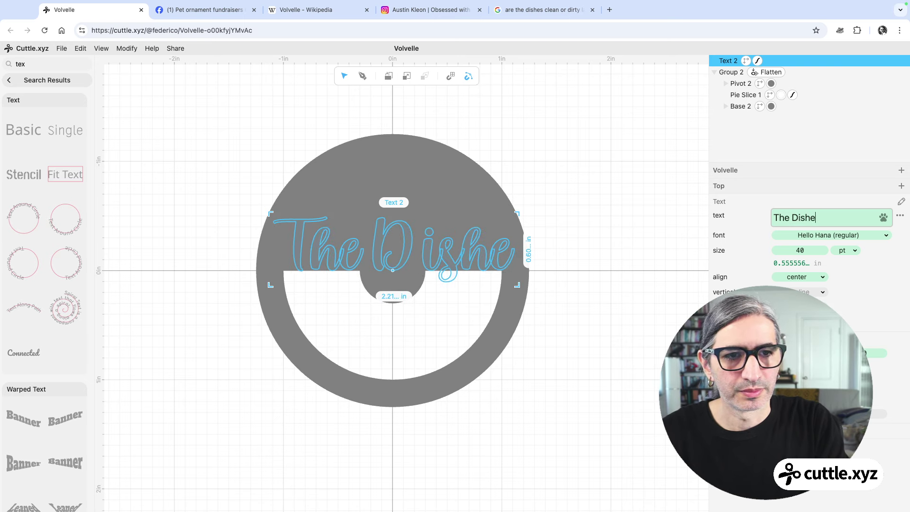
text(s)
key(Return)
text(Are)
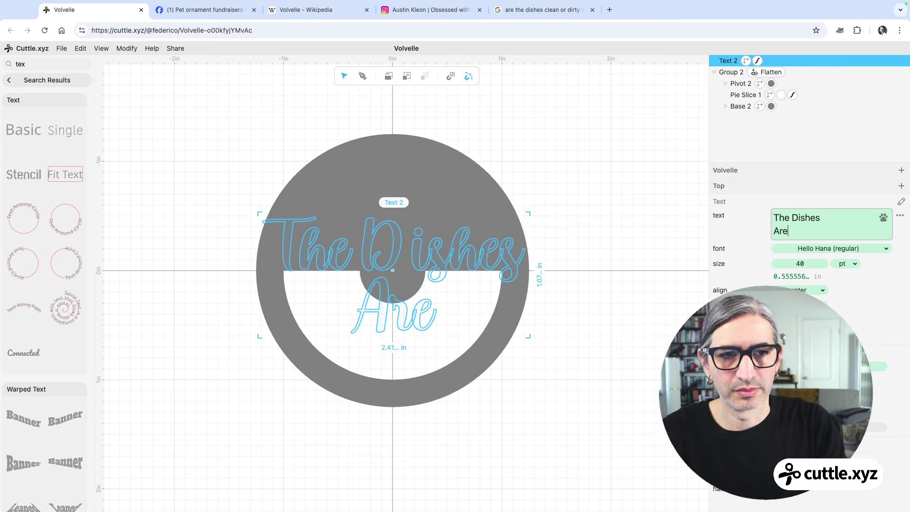
Move the text up into the solid half above the window and set its size to 0.4 in
click(397, 274)
drag(396, 274, 395, 212)
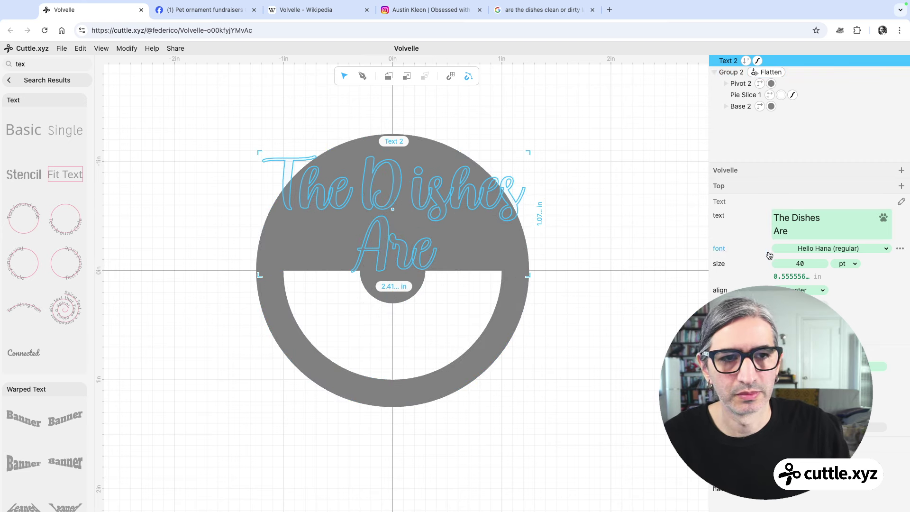
click(852, 266)
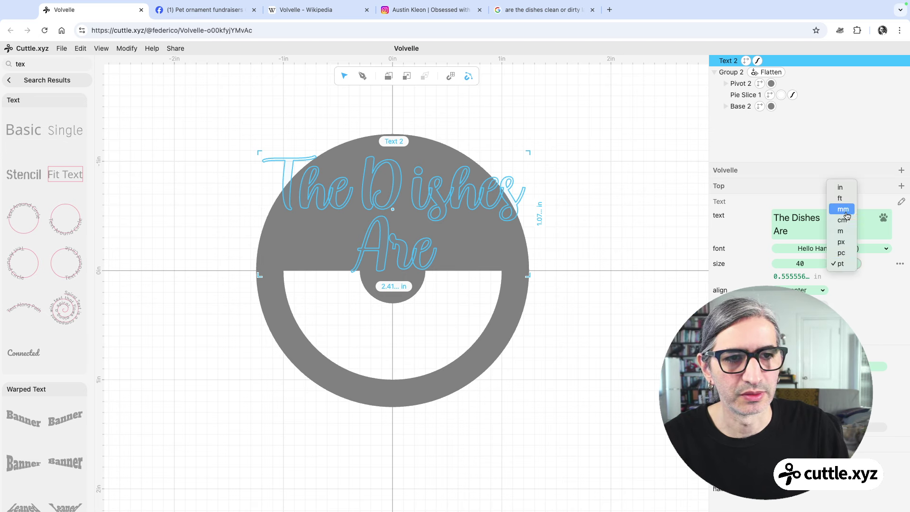
click(841, 187)
click(800, 263)
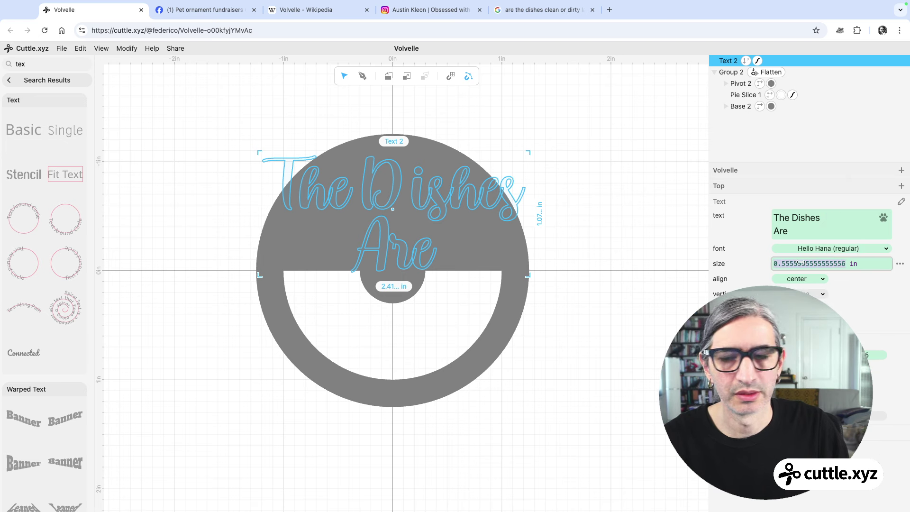
text(0.)
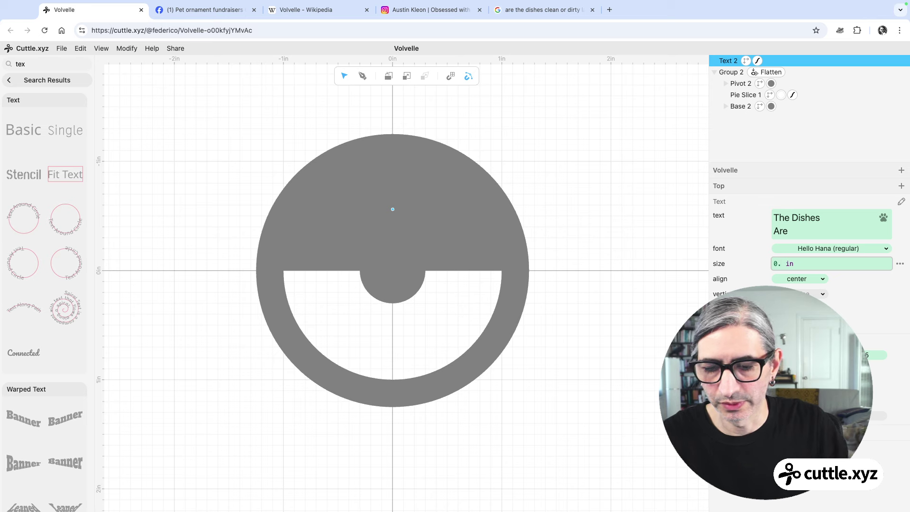
text(4)
click(523, 415)
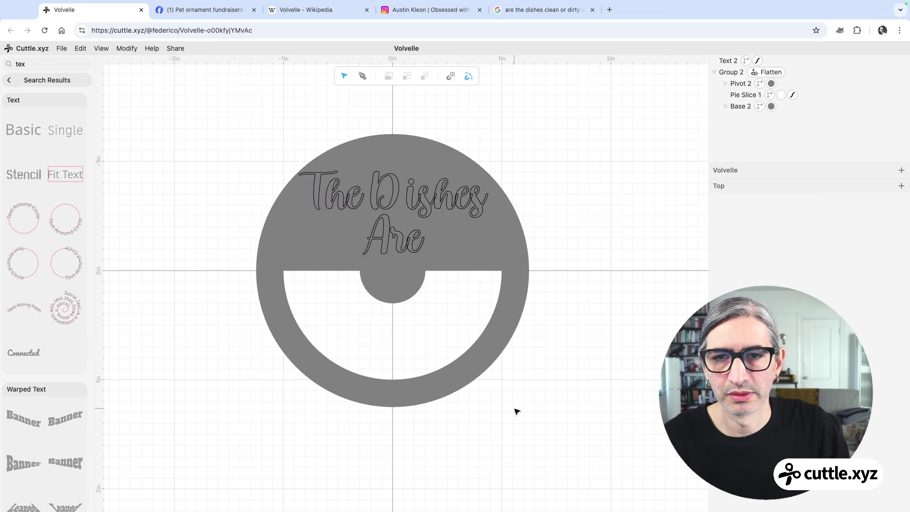
Nudge the "The Dishes Are" text slightly down and set its stroke colour to magenta
click(424, 190)
drag(423, 186, 424, 191)
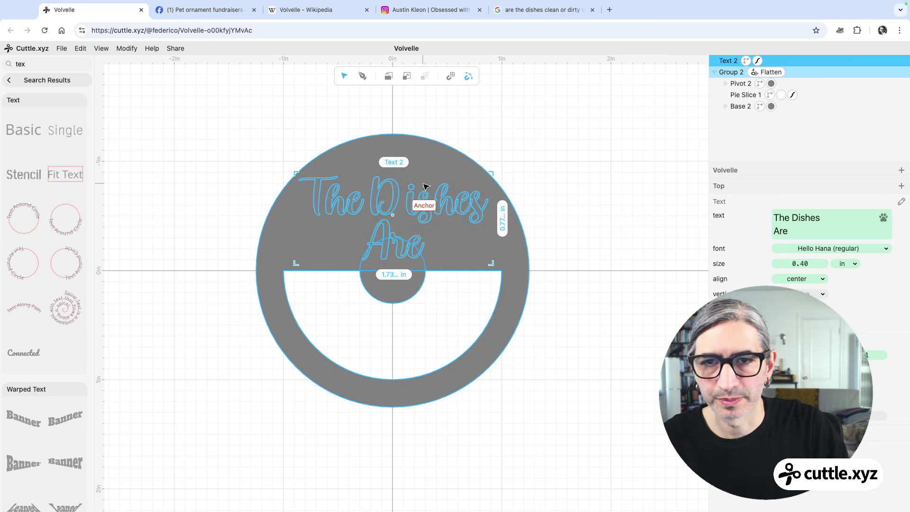
click(783, 324)
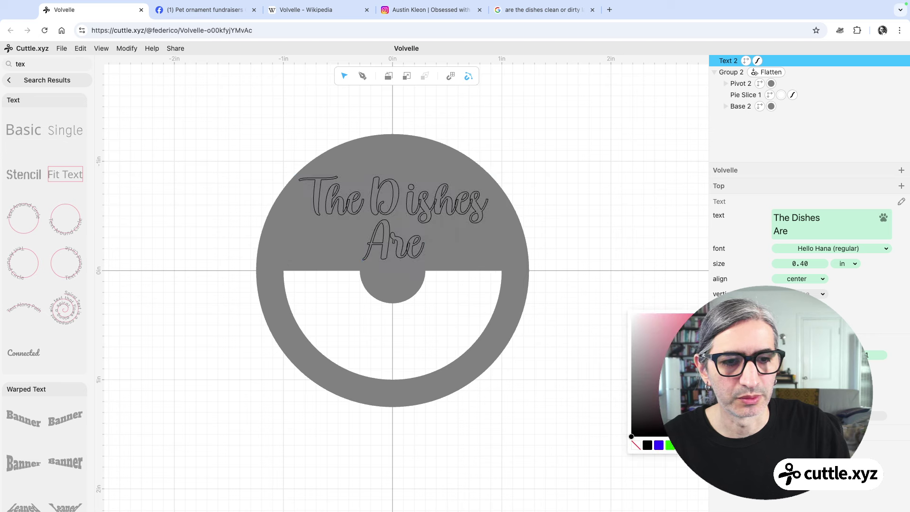
click(602, 398)
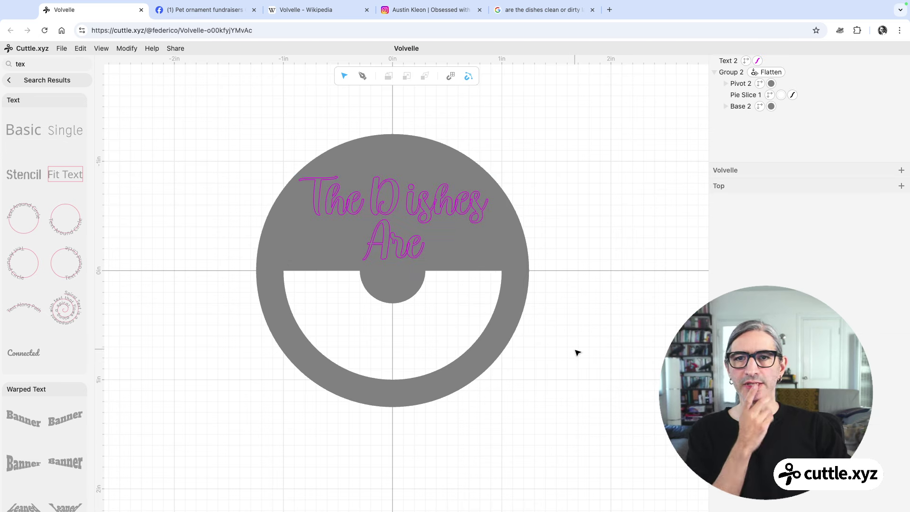
Create a new component named Preview
click(27, 81)
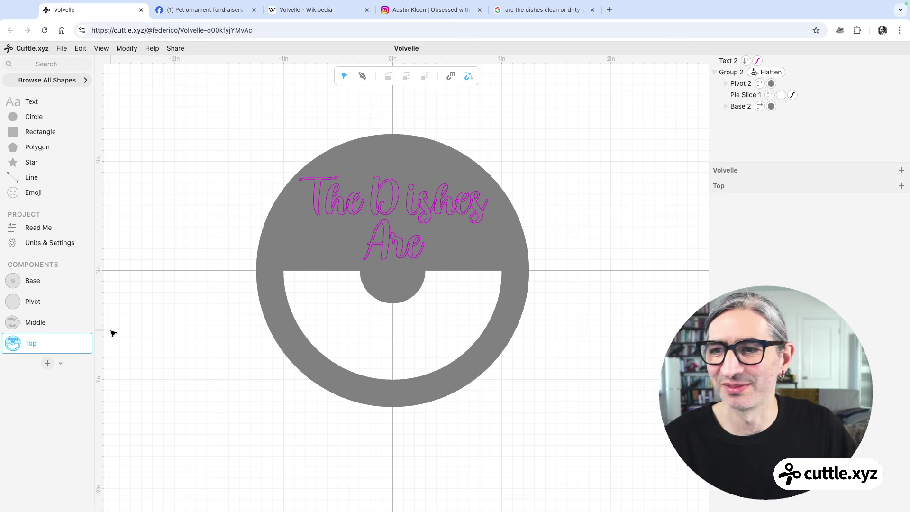
click(49, 364)
text(Per)
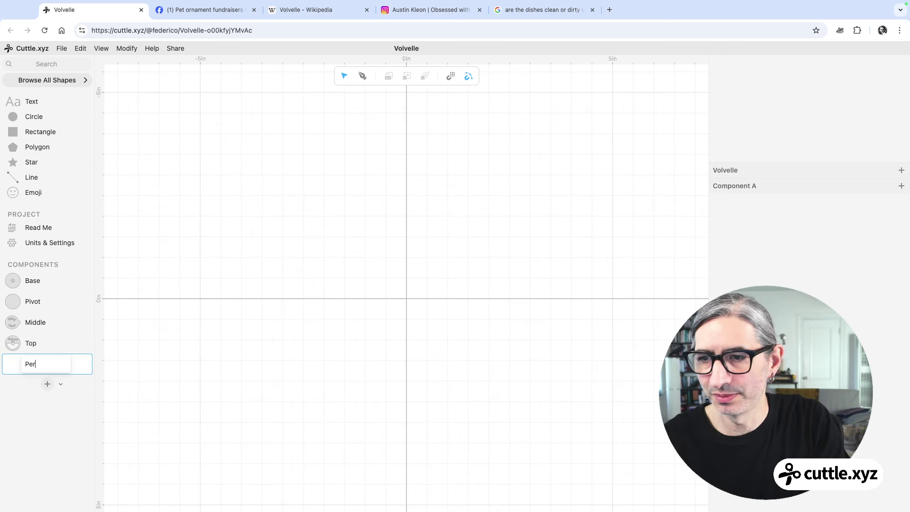
text(eview)
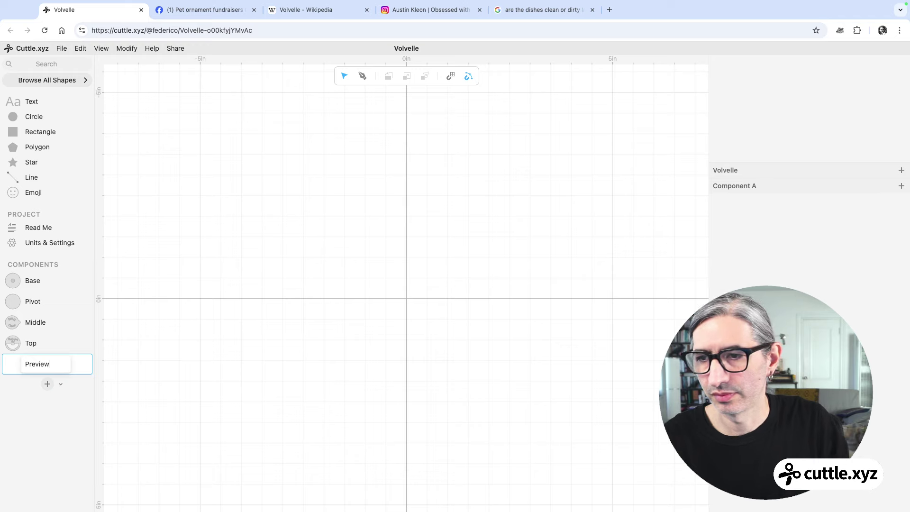
key(Return)
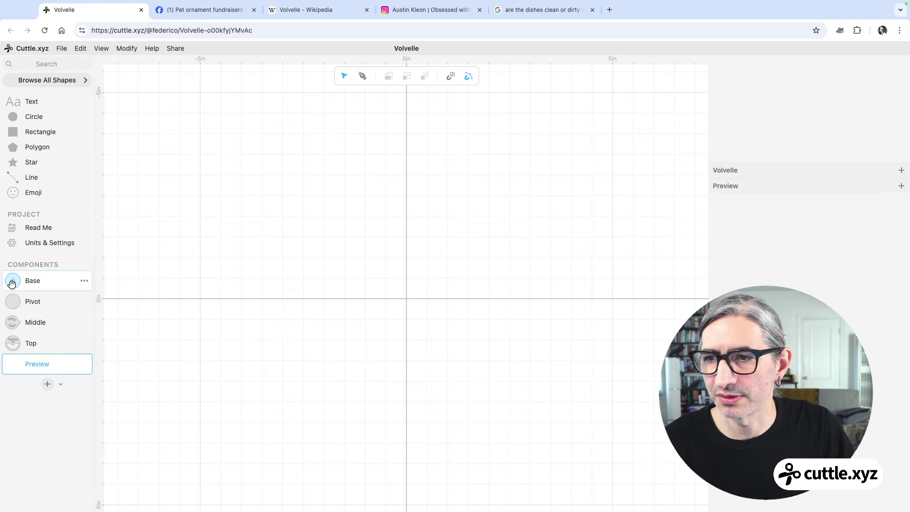
Place a Base instance at the canvas origin in Preview and stack a Middle instance on it at the same point
drag(13, 284, 408, 299)
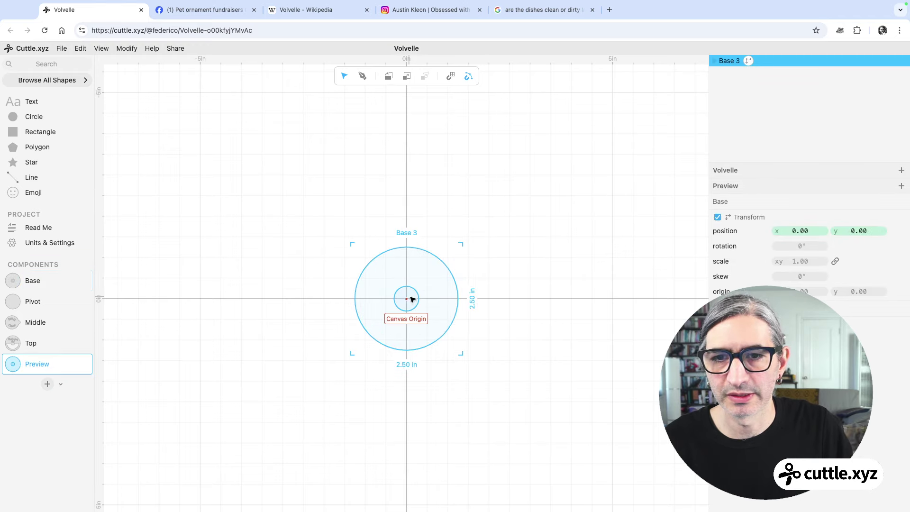
scroll(544, 253, up, 3)
click(506, 264)
drag(505, 264, 553, 207)
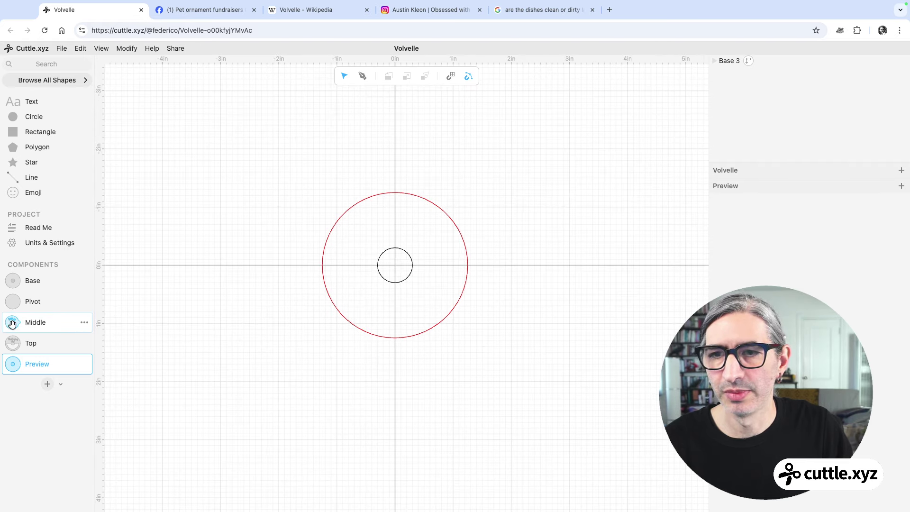
drag(12, 324, 394, 265)
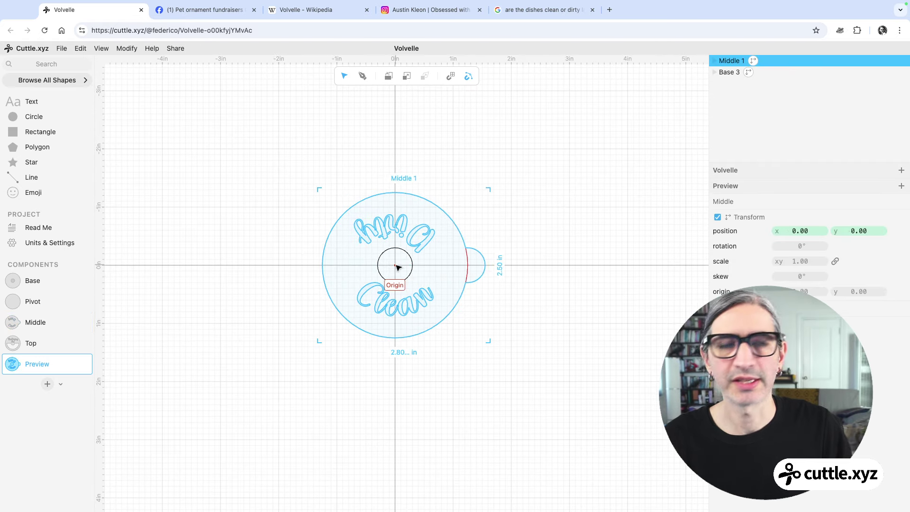
Open the Middle component and place a Pivot instance at its origin
click(57, 319)
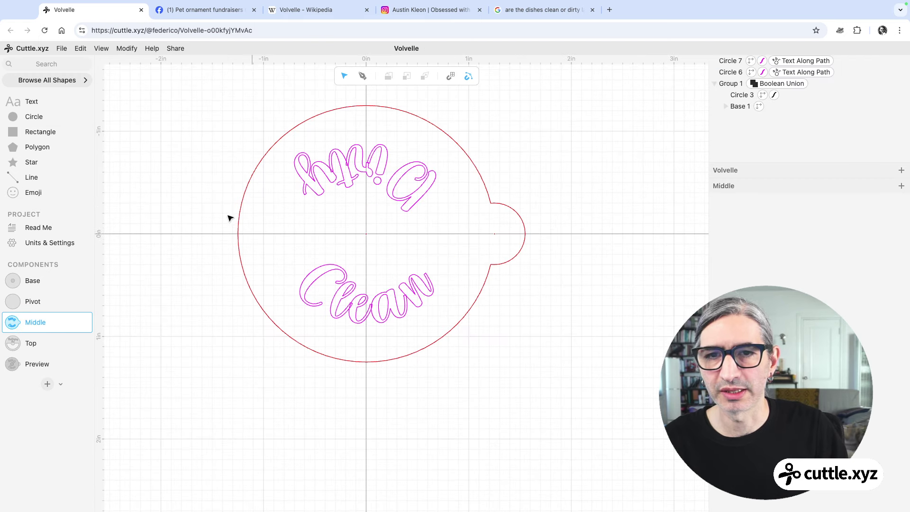
drag(19, 302, 366, 234)
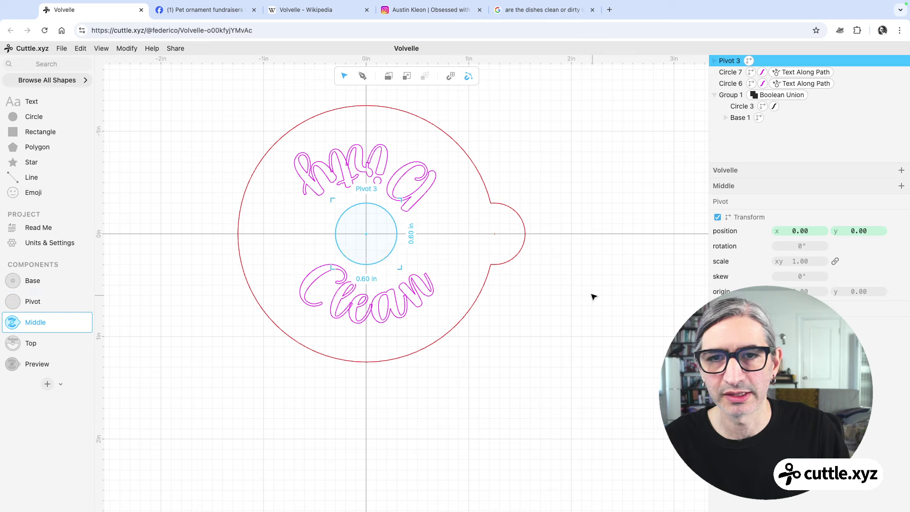
click(594, 297)
Clear the contents of the Preview component and place fresh Base and Middle instances at the origin
click(27, 359)
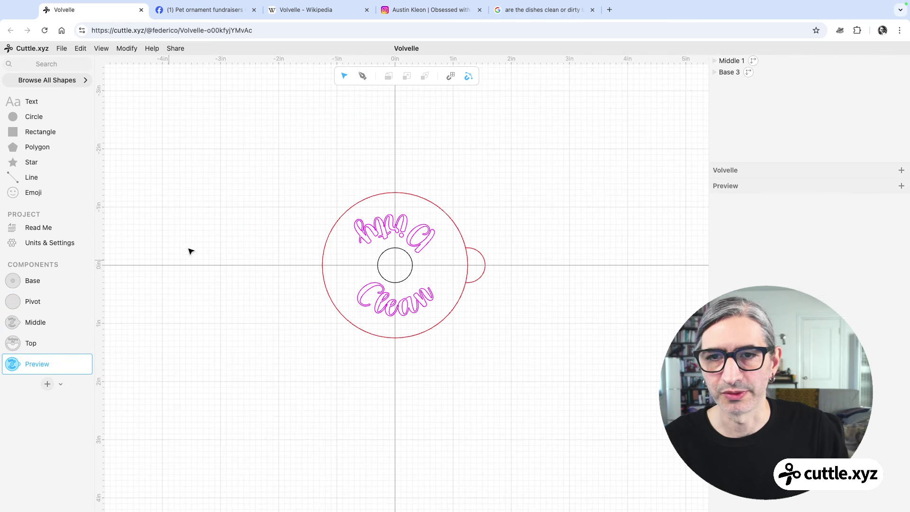
key(ctrl+a)
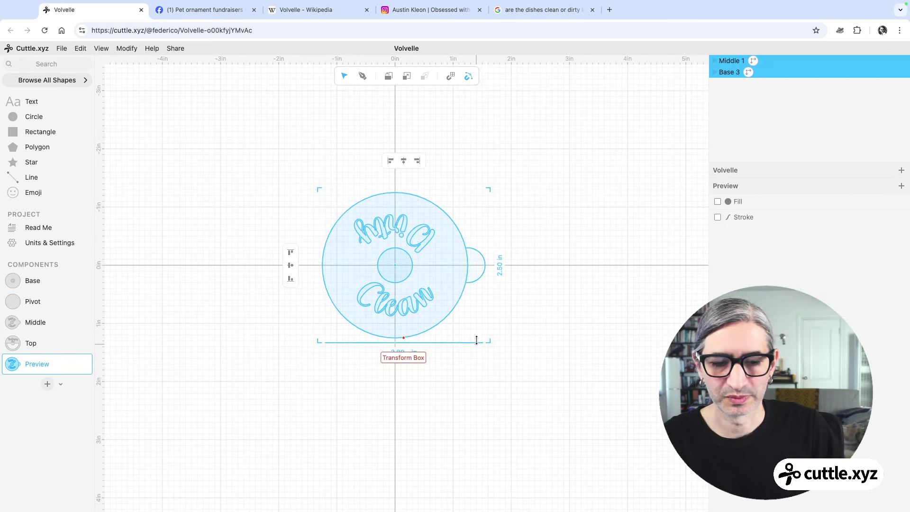
key(Delete)
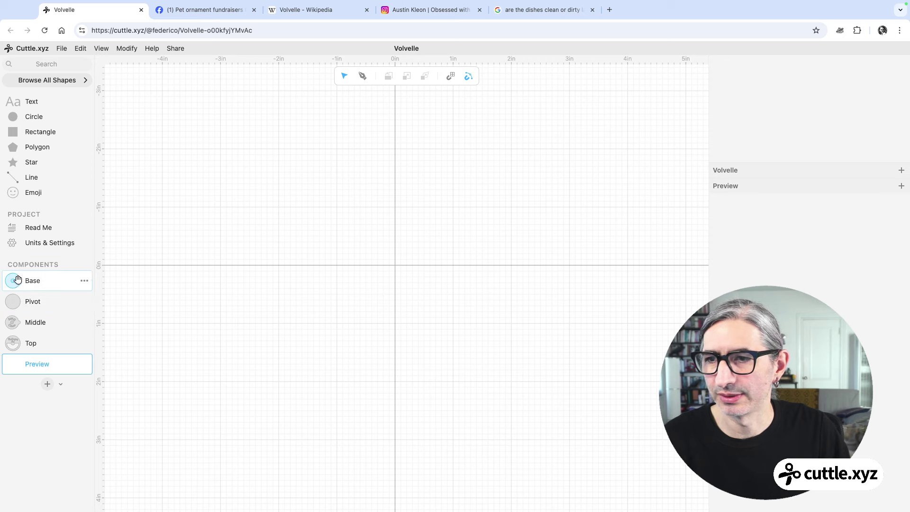
drag(15, 281, 395, 265)
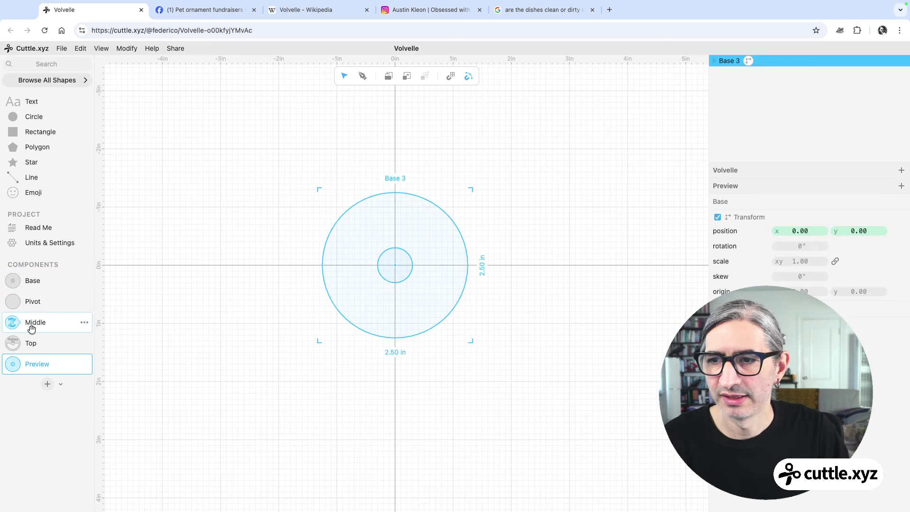
drag(13, 323, 397, 267)
Stack a Top instance at the origin over the Base and Middle instances in Preview
click(13, 345)
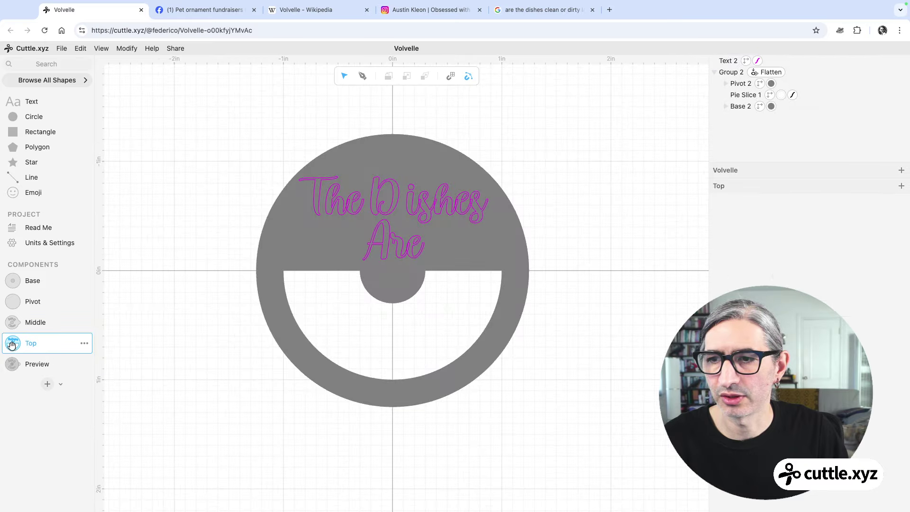
click(19, 367)
drag(12, 344, 398, 263)
click(486, 358)
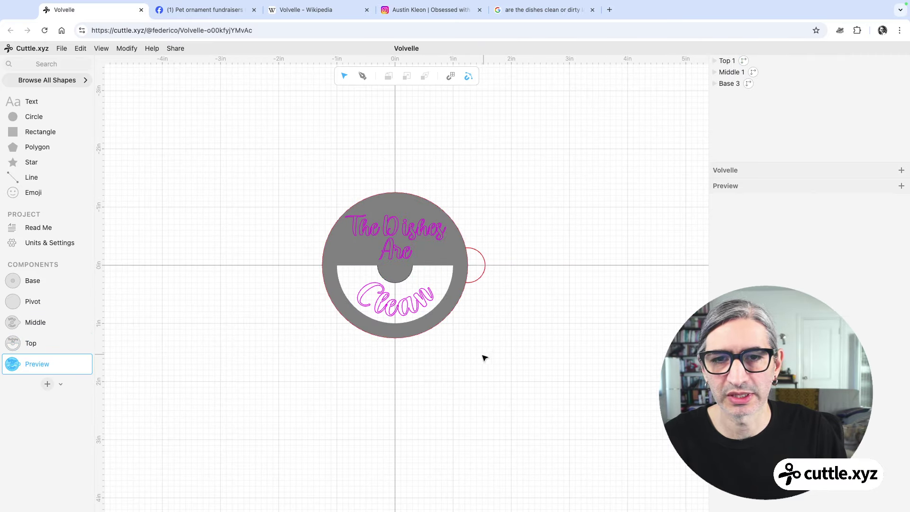
Rotate the Middle instance in Preview to -180° to bring the "Dirty" label into the window
scroll(479, 357, up, 3)
scroll(478, 357, up, 2)
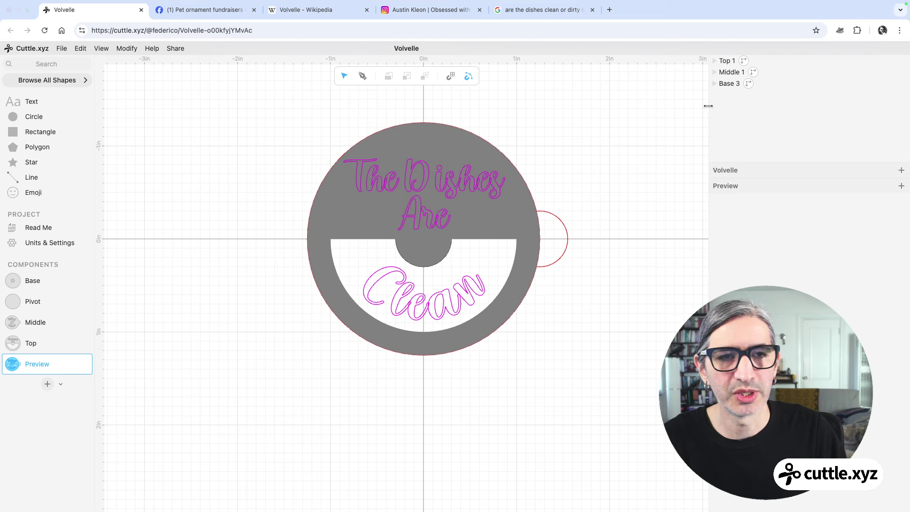
click(732, 72)
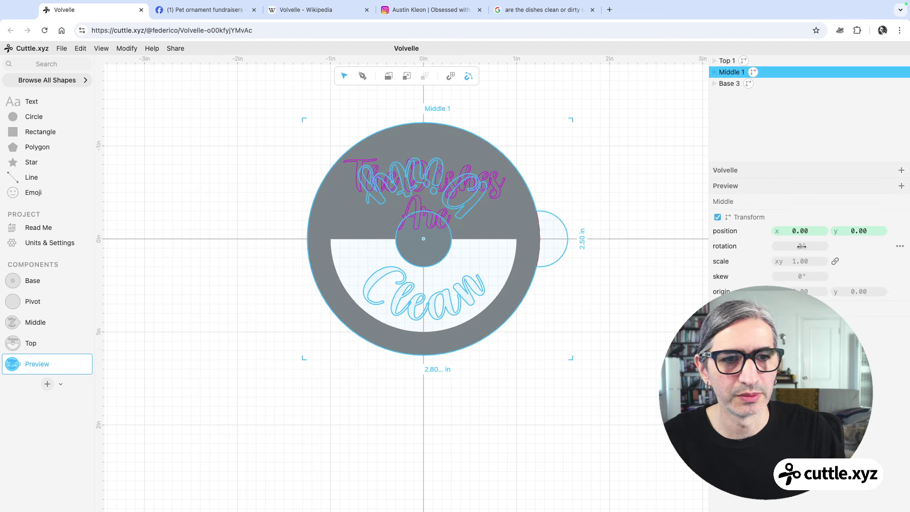
drag(802, 246, 544, 302)
click(648, 367)
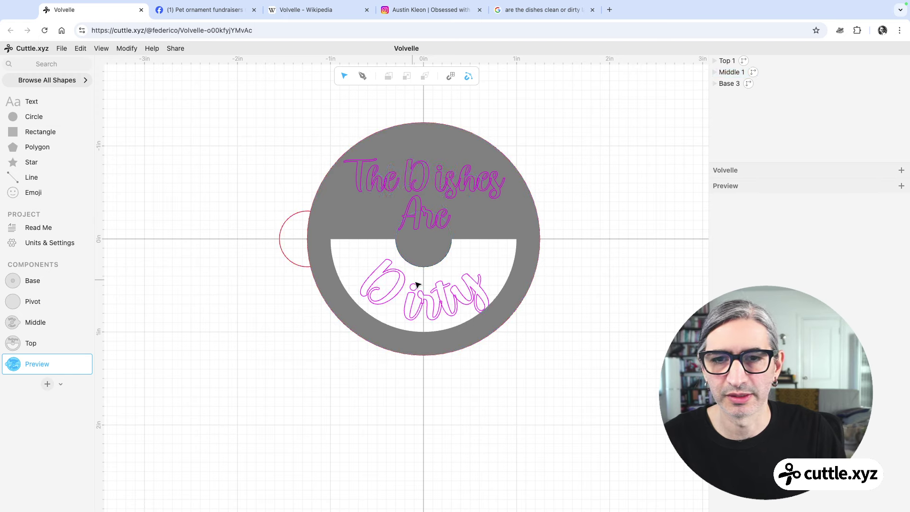
click(727, 61)
click(424, 481)
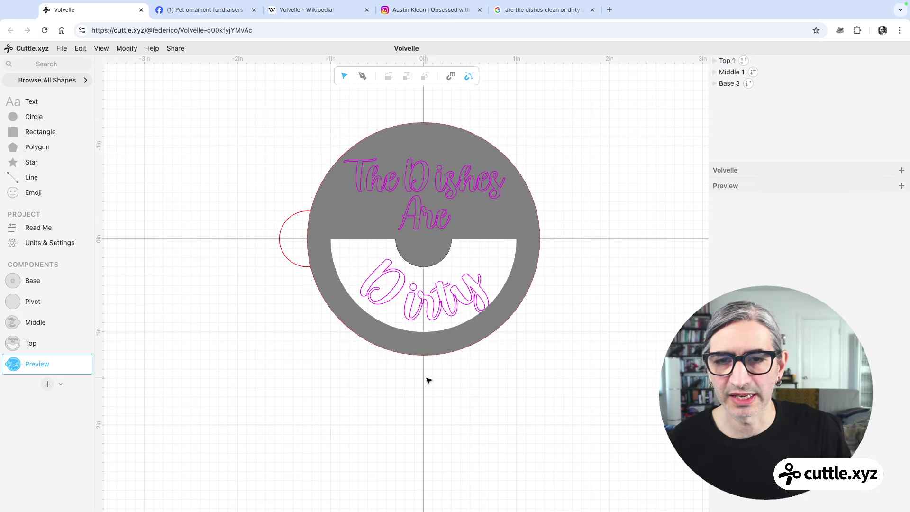
Set the Middle instance's rotation back to 0° in Preview
click(441, 301)
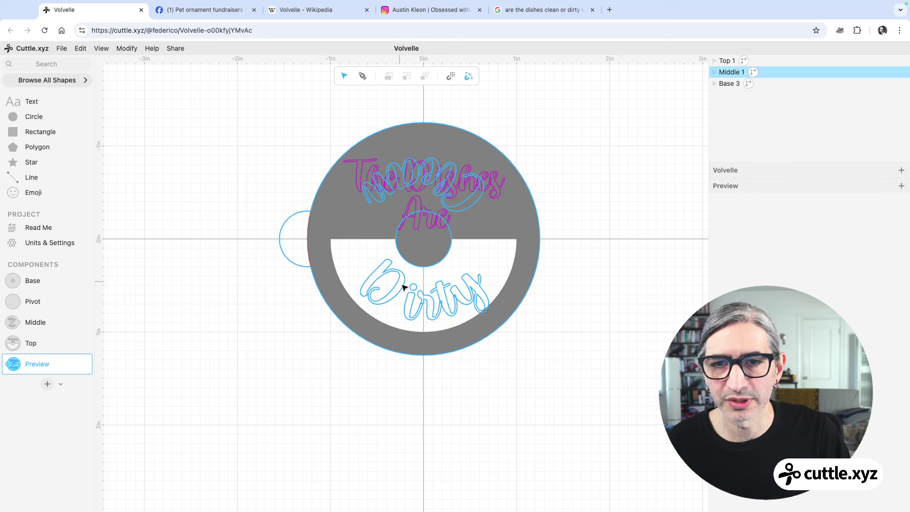
click(730, 75)
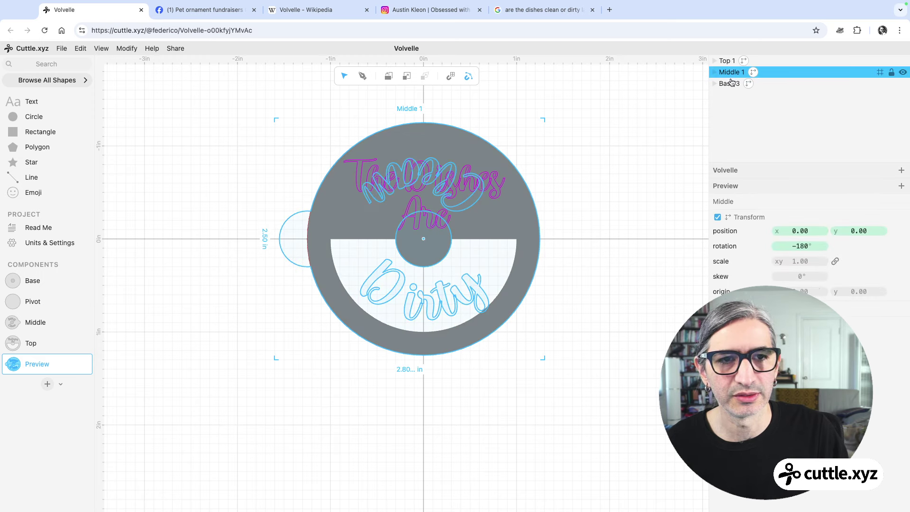
click(801, 246)
text(0)
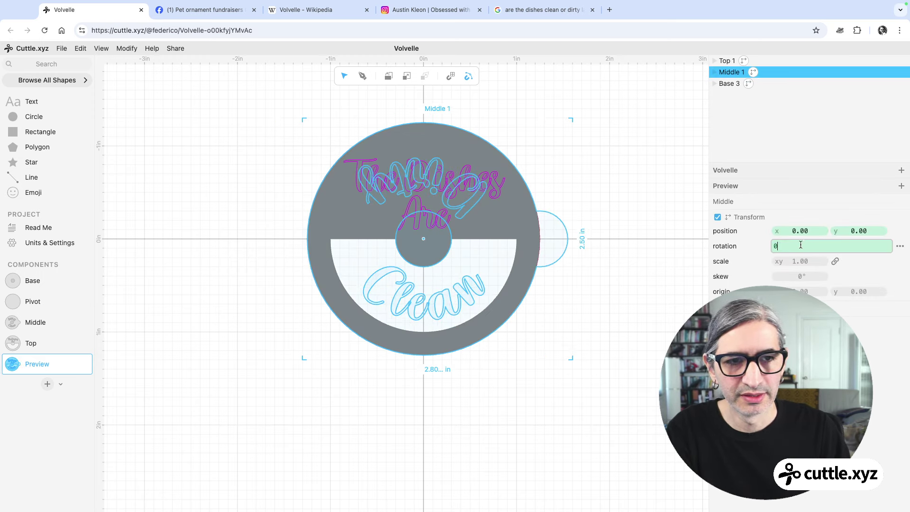
click(588, 356)
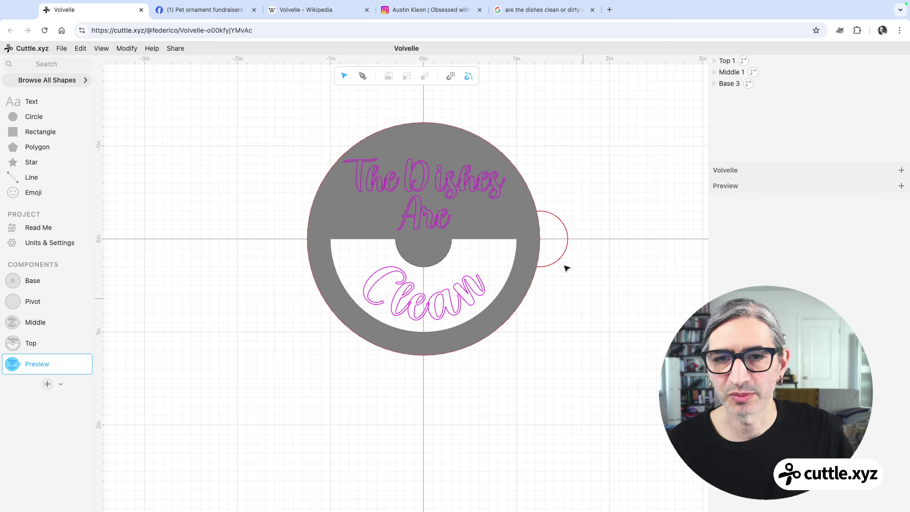
Enter the Middle instance within Preview and set the scale of the "Dirty" text's path circle to 1.15 in
double_click(472, 281)
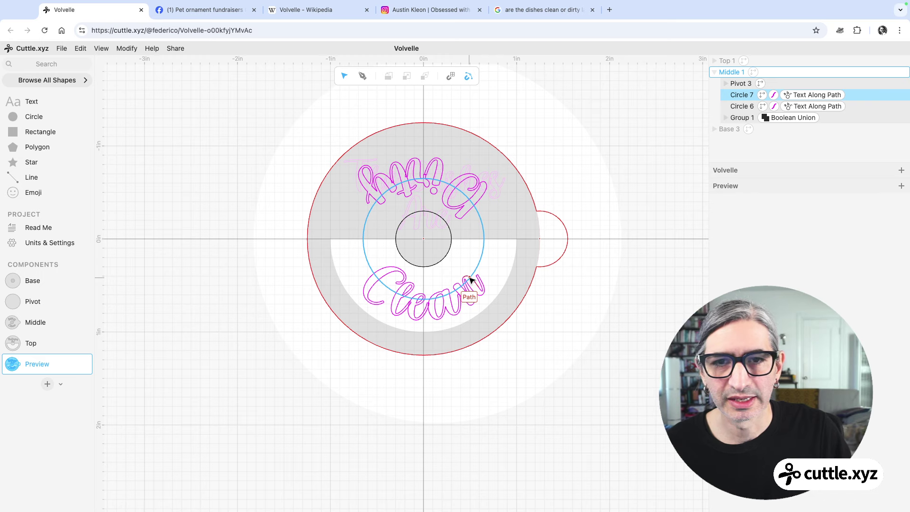
click(563, 80)
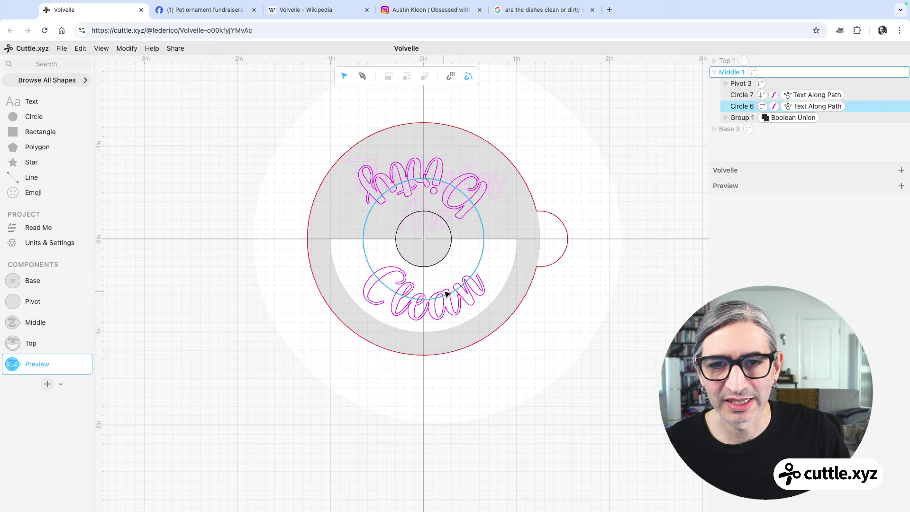
click(447, 296)
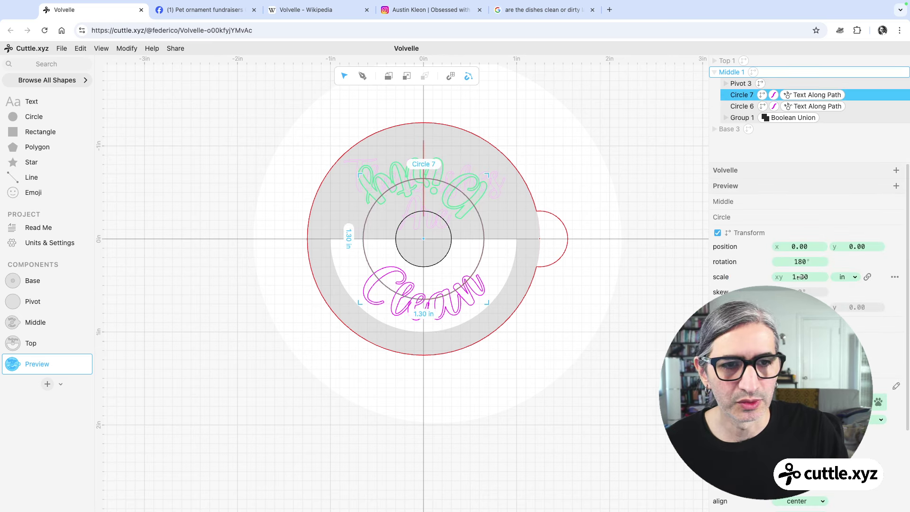
drag(801, 277, 779, 277)
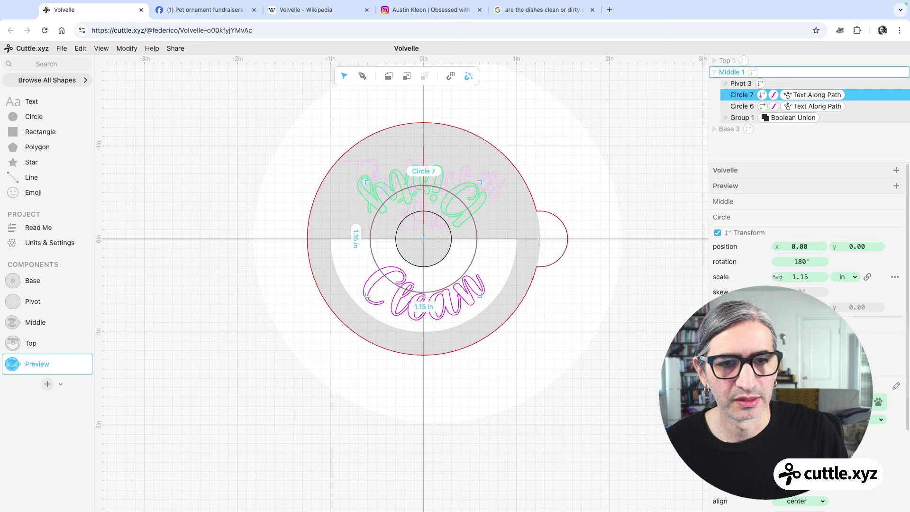
Set the scale of the "Clean" text's path circle to 1.15 in and leave the Middle instance
click(742, 107)
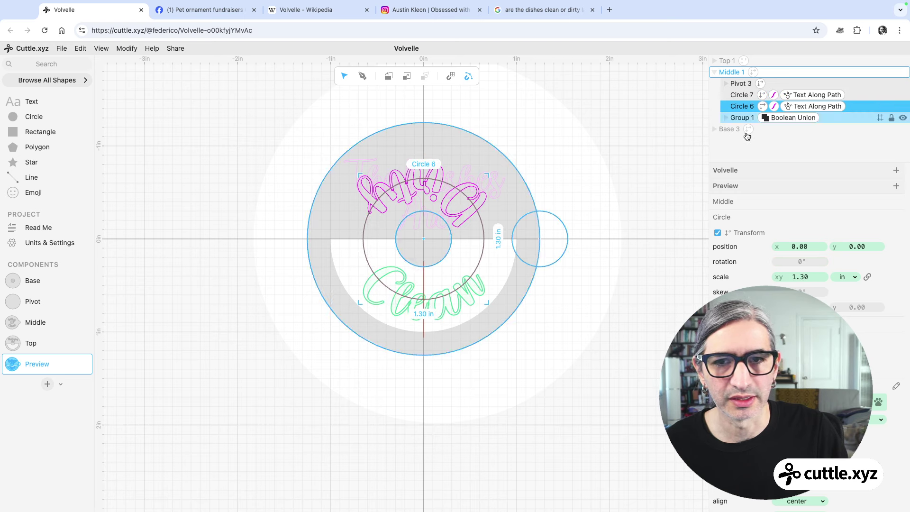
drag(811, 277, 783, 282)
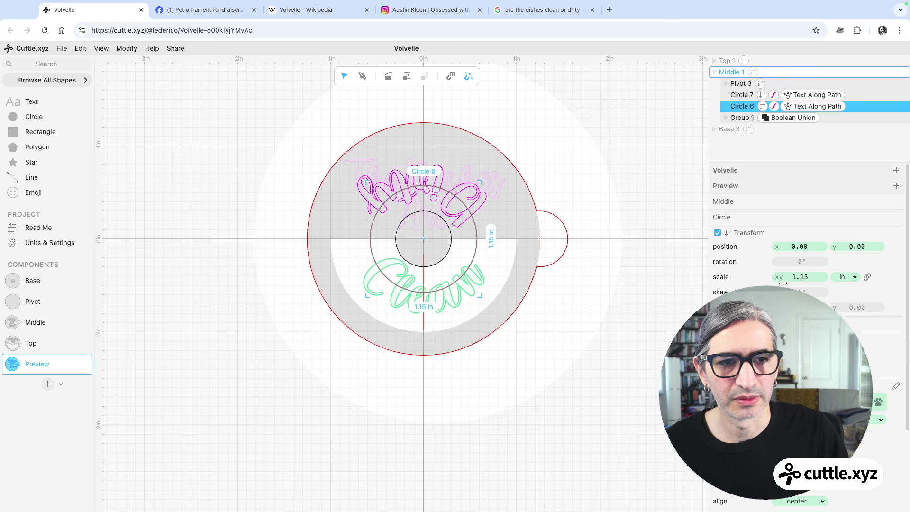
click(589, 355)
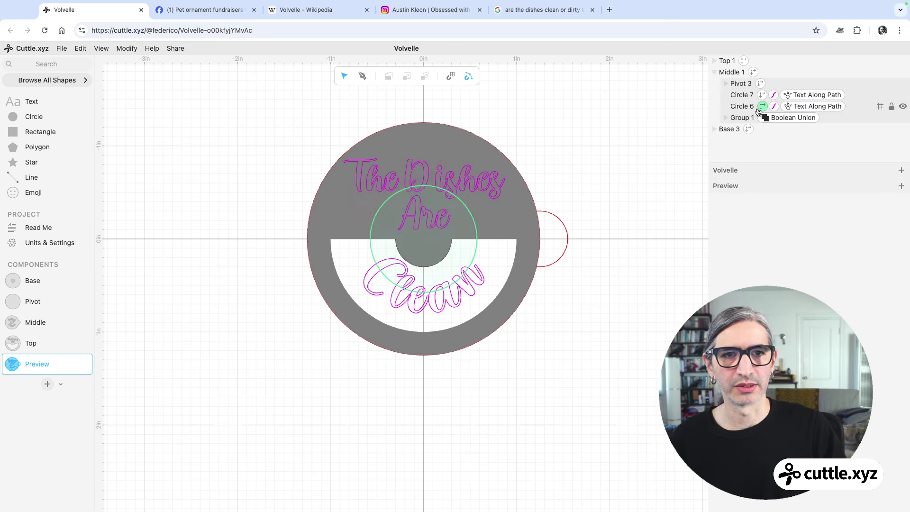
click(714, 76)
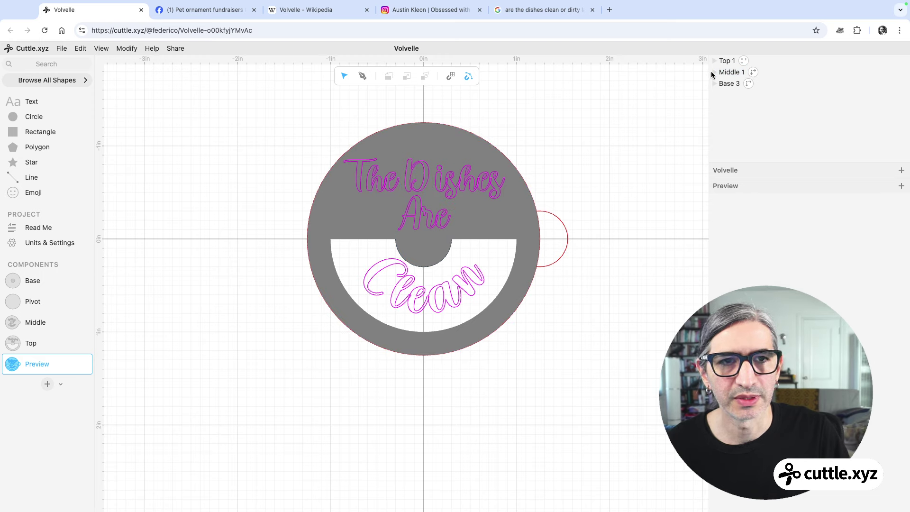
Rotate the Middle instance about half a turn so the "Dirty" label sits in the window
click(714, 72)
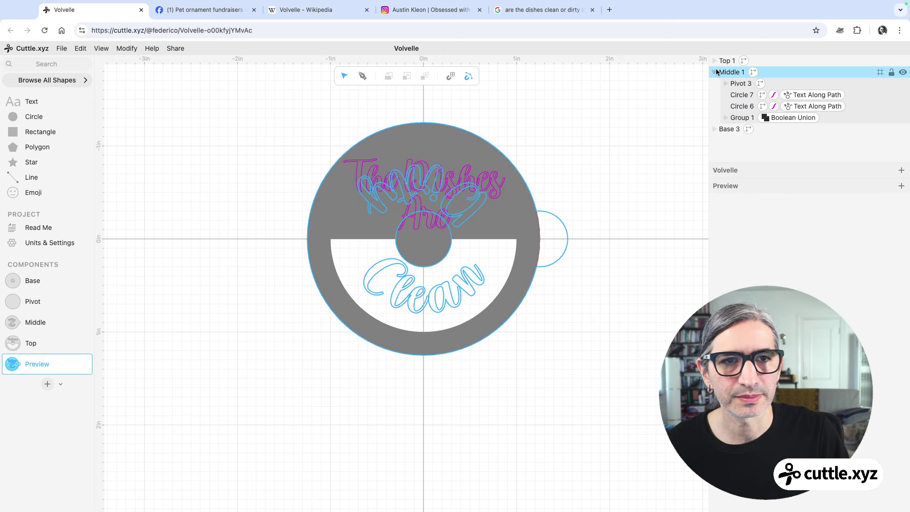
click(715, 72)
click(730, 72)
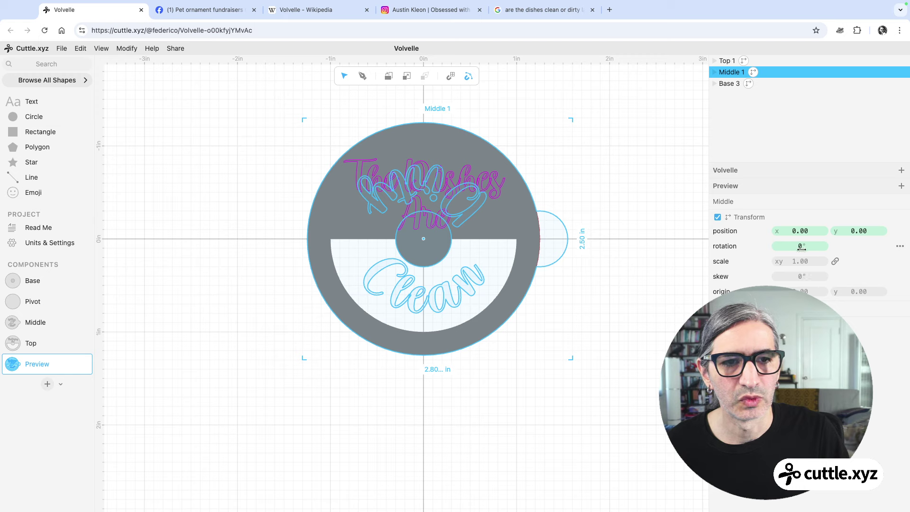
drag(802, 247, 547, 316)
click(596, 376)
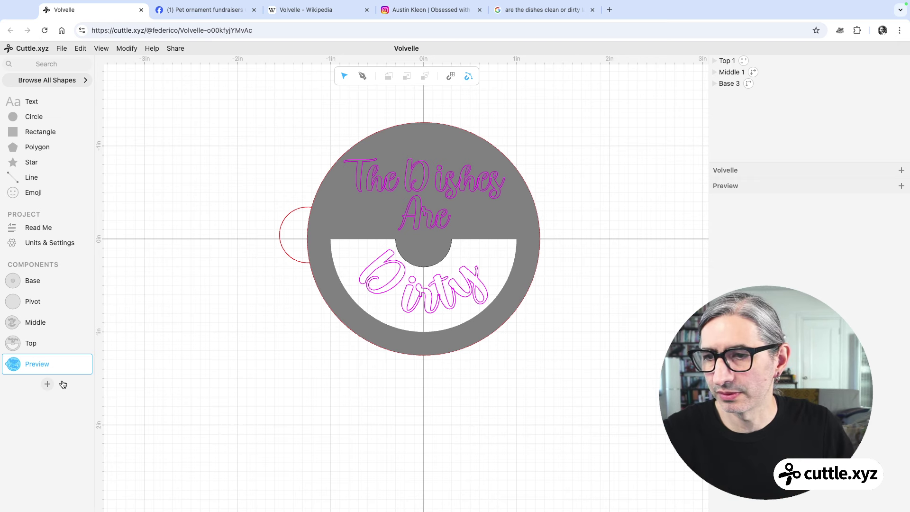
Create a new component and place a Base instance on the horizontal axis about 2 in left of the origin
click(46, 384)
click(404, 321)
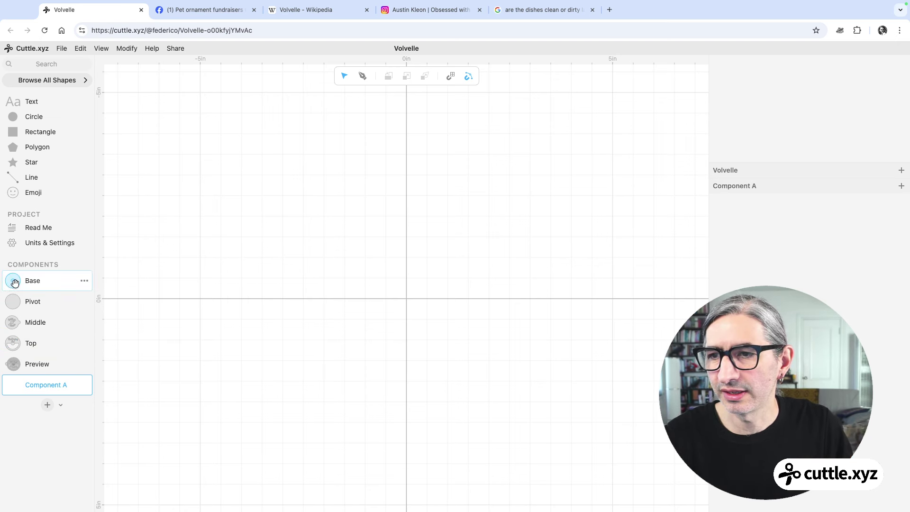
drag(9, 284, 324, 296)
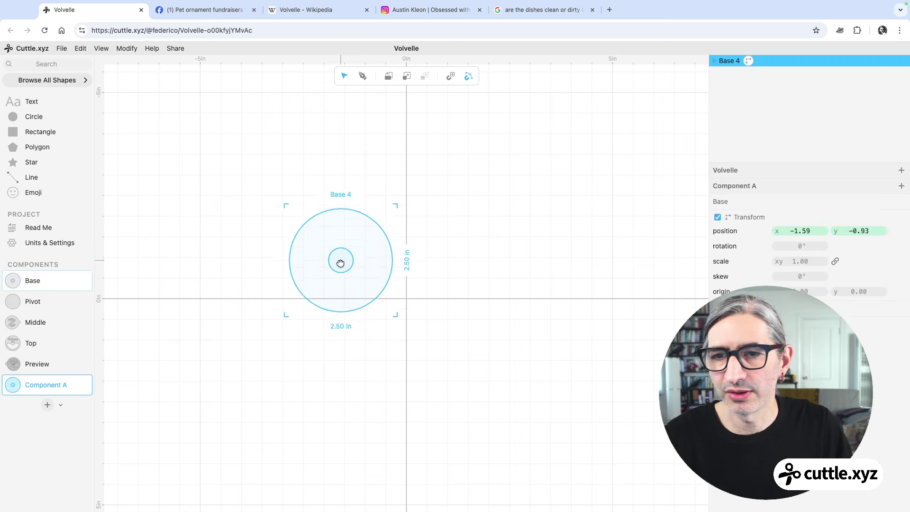
click(248, 220)
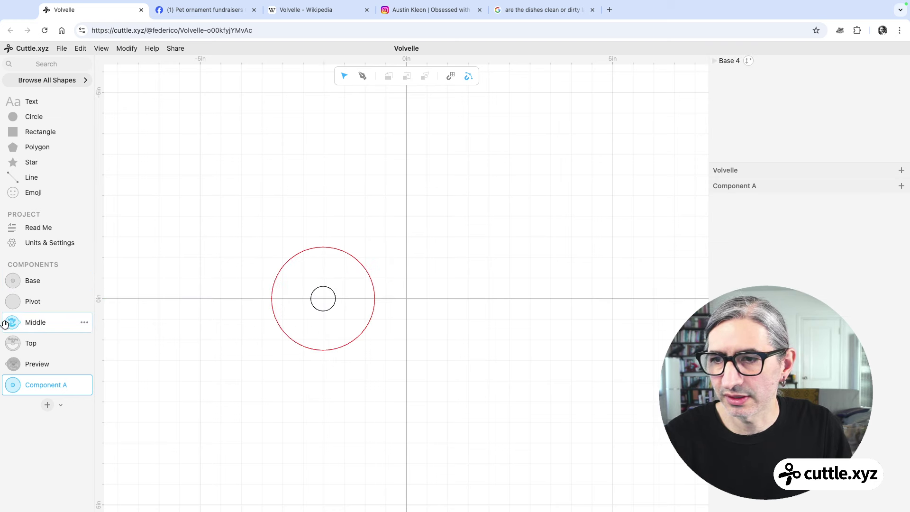
Line up a Middle instance at x 0.70, y 0.00 and a Top instance at x 3.68, y 0.00 beside the Base
drag(7, 323, 498, 269)
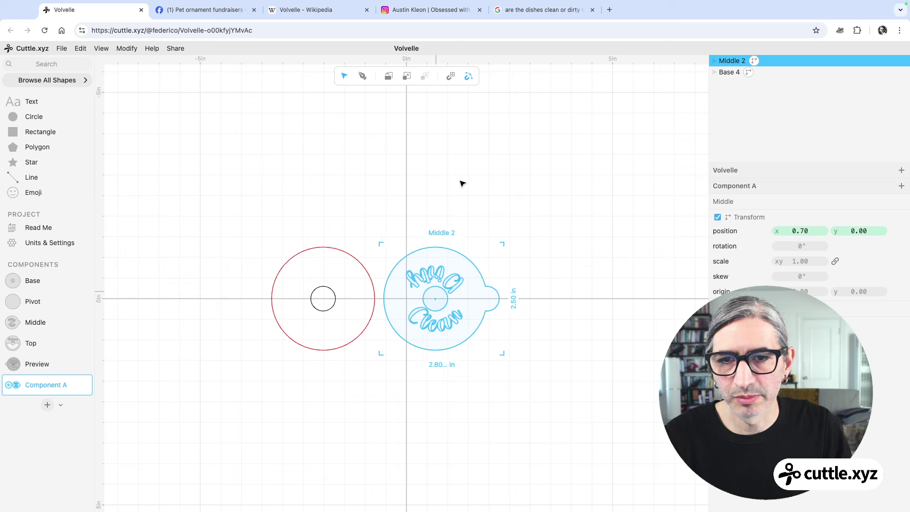
click(496, 269)
scroll(516, 371, up, 2)
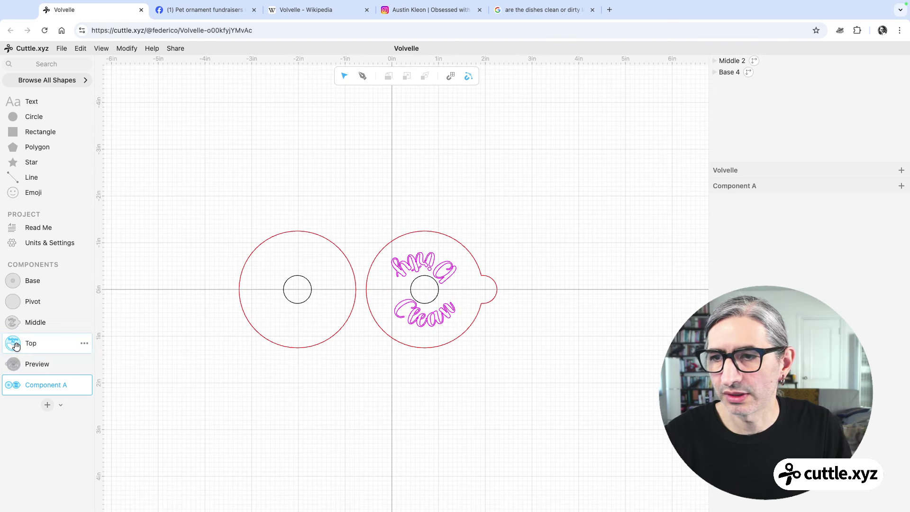
drag(15, 348, 564, 292)
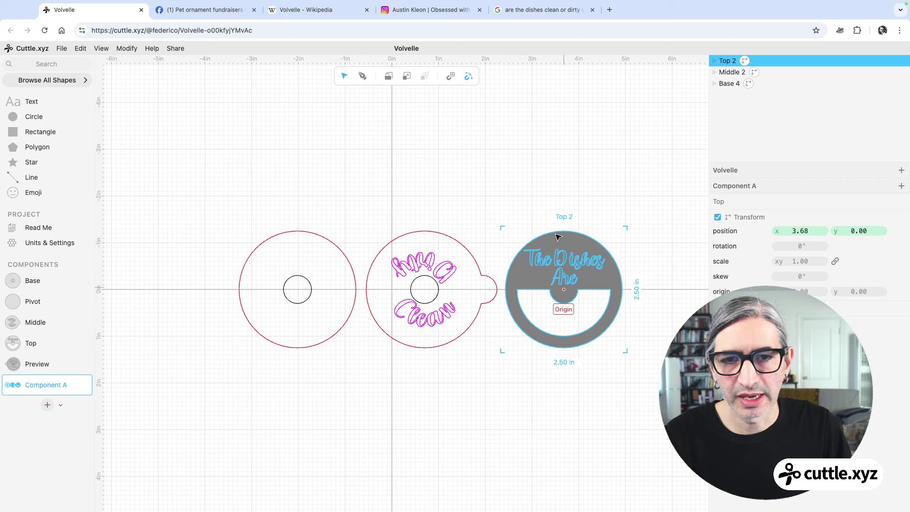
click(555, 189)
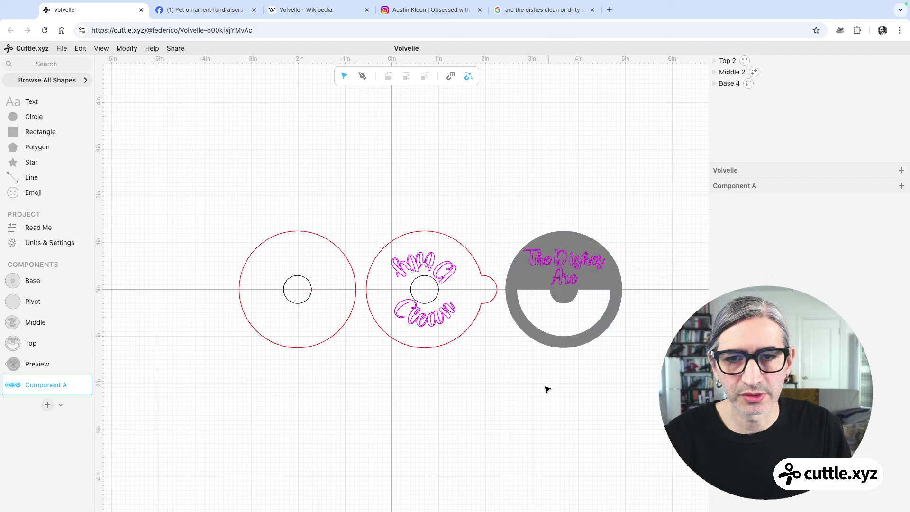
scroll(535, 389, up, 2)
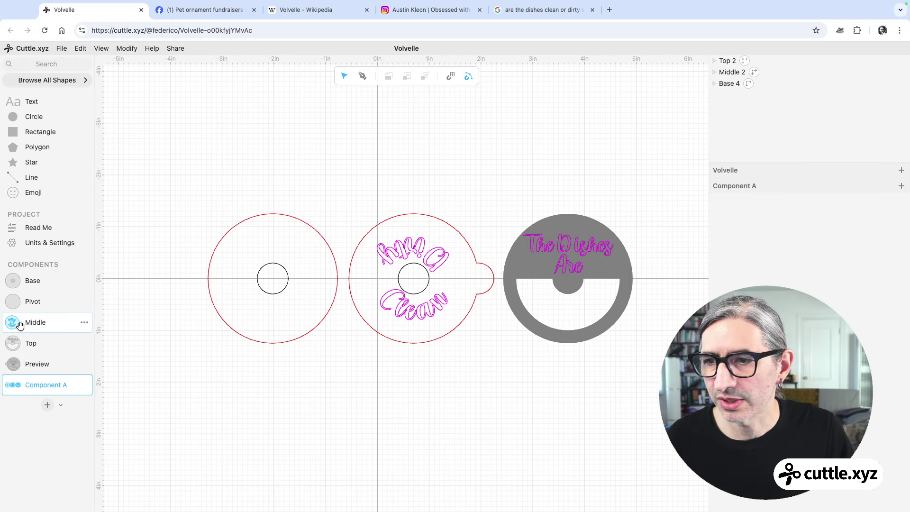
In the Top component, turn on strokeResult in the group's Flatten modifier to replace its fills with strokes
click(33, 340)
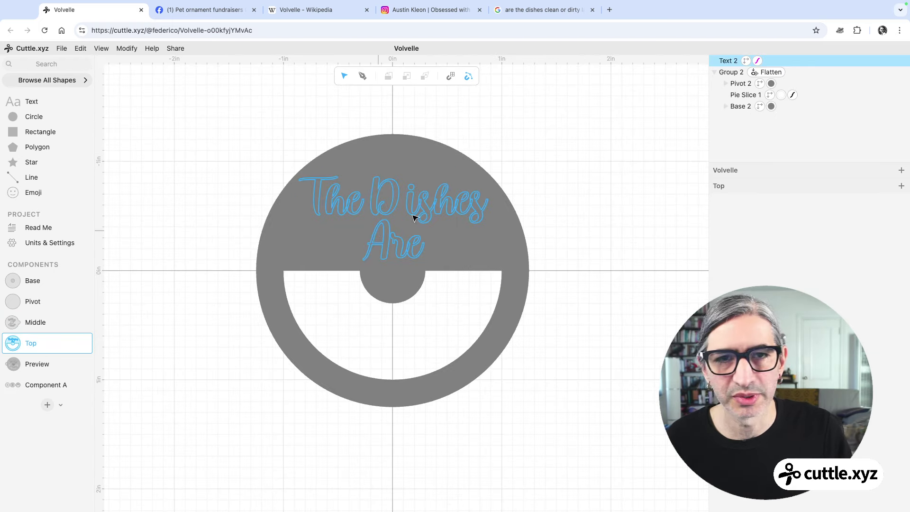
click(754, 72)
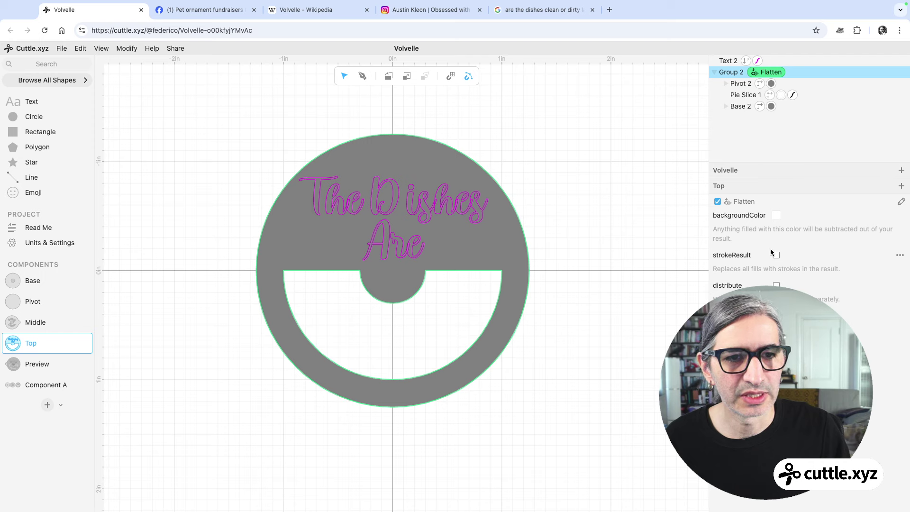
click(777, 257)
click(655, 248)
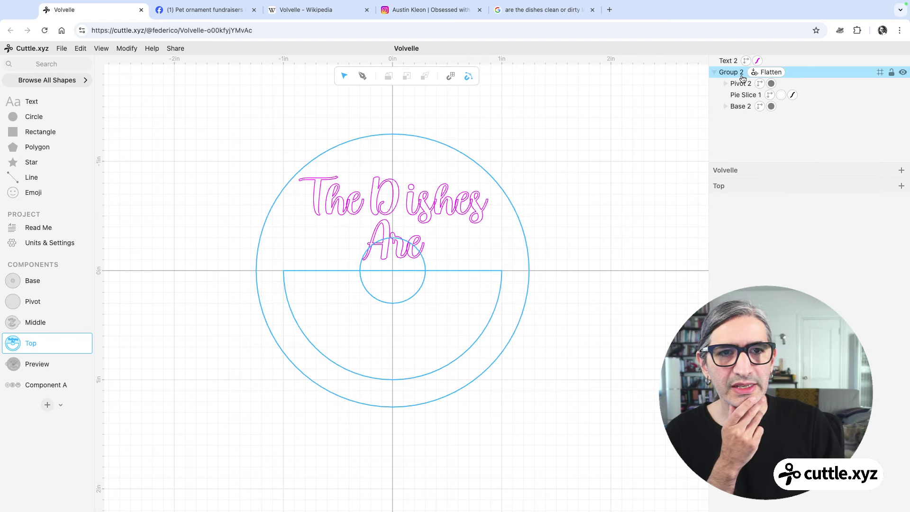
Try adding a red stroke directly to the flattened Group 2 in Top, and switch that stroke off again
click(731, 73)
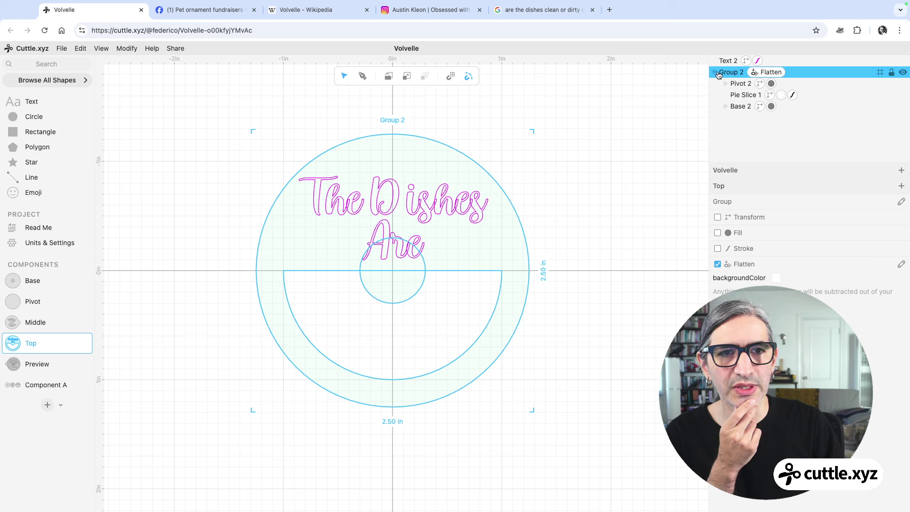
click(716, 73)
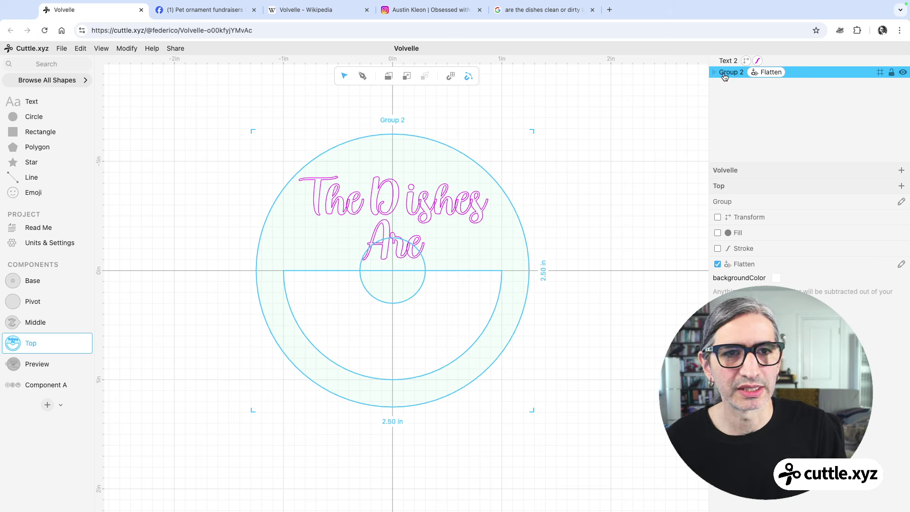
click(718, 249)
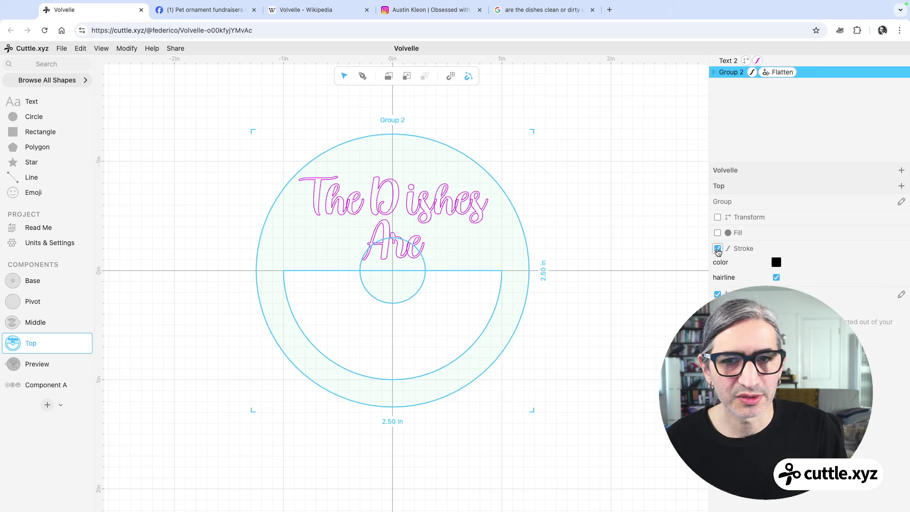
click(778, 264)
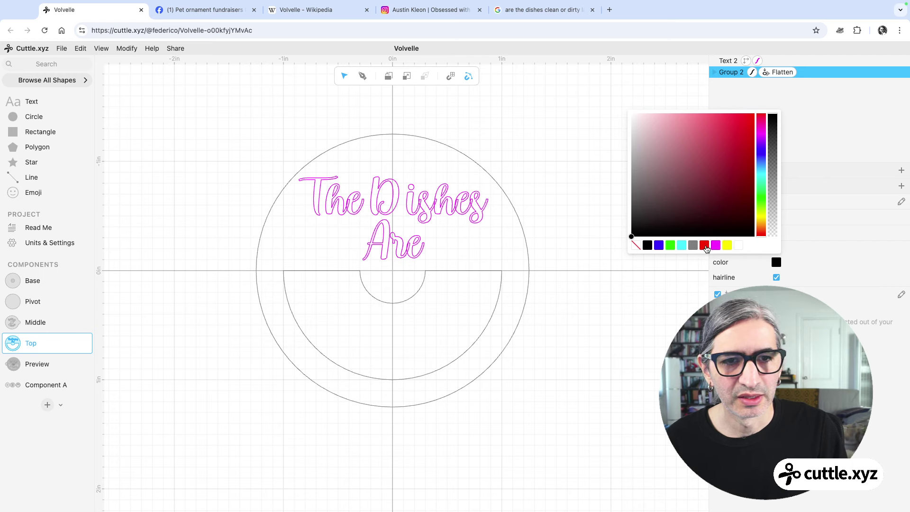
click(673, 268)
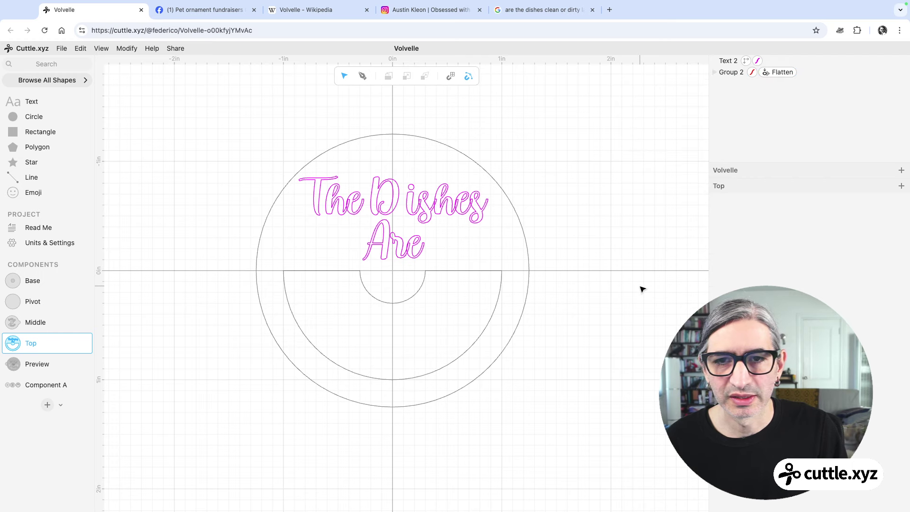
click(738, 74)
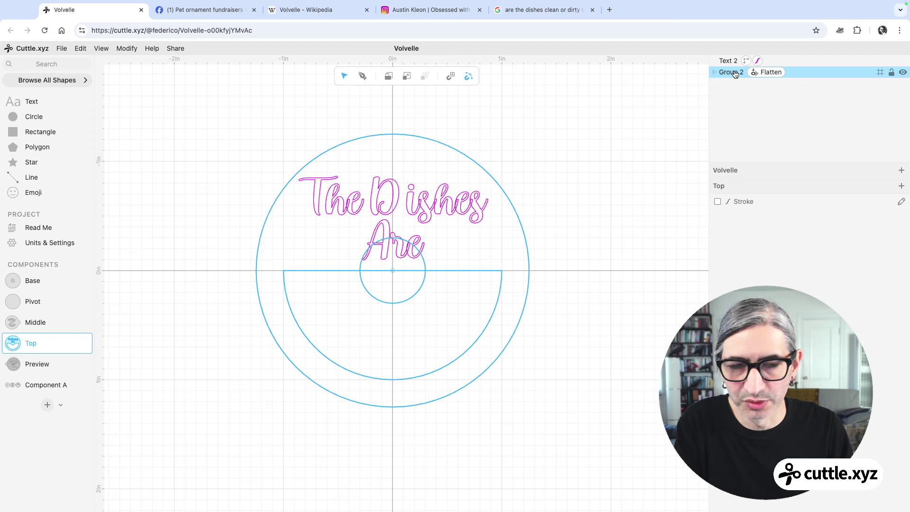
Wrap the flattened Group 2 in a new outer group and give that outer group a red hairline stroke
right_click(735, 74)
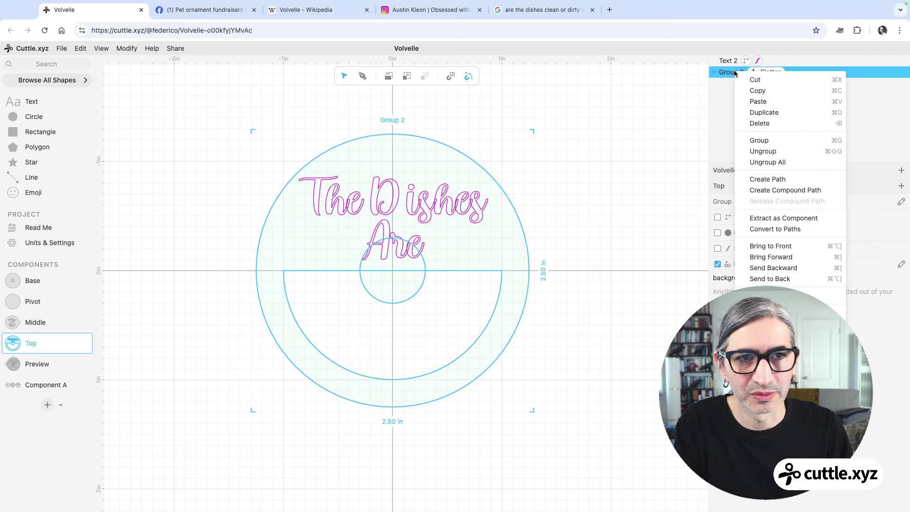
click(802, 142)
click(645, 131)
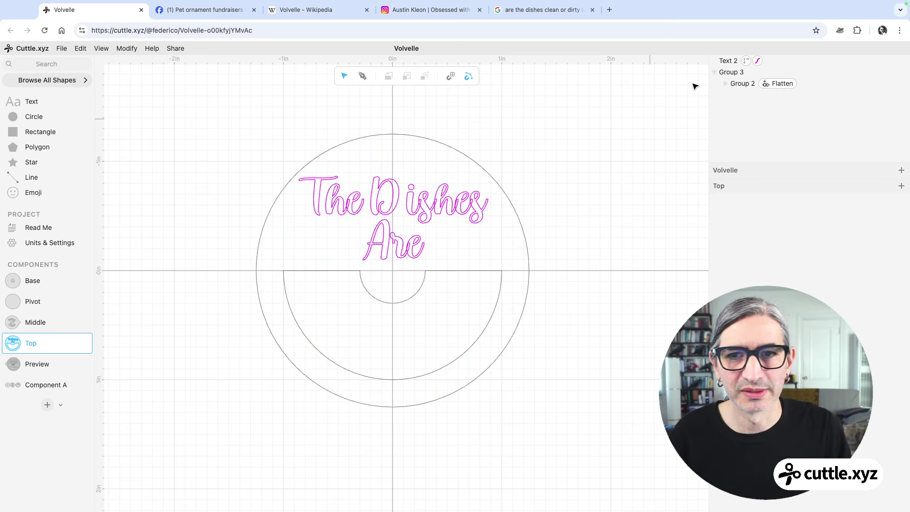
click(722, 72)
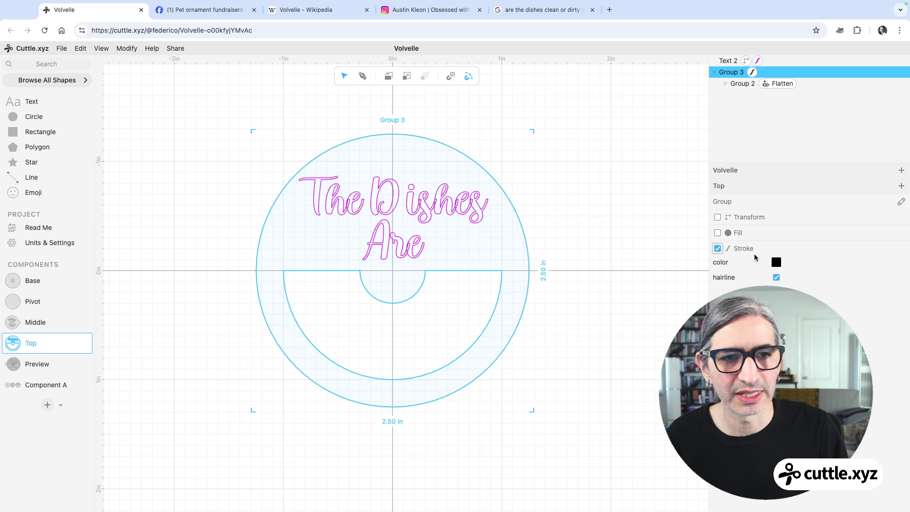
click(776, 263)
click(707, 246)
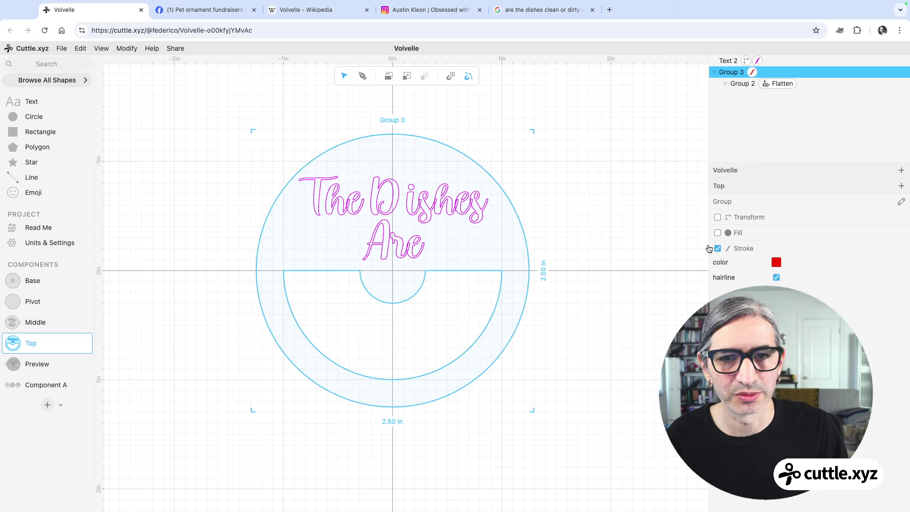
click(629, 272)
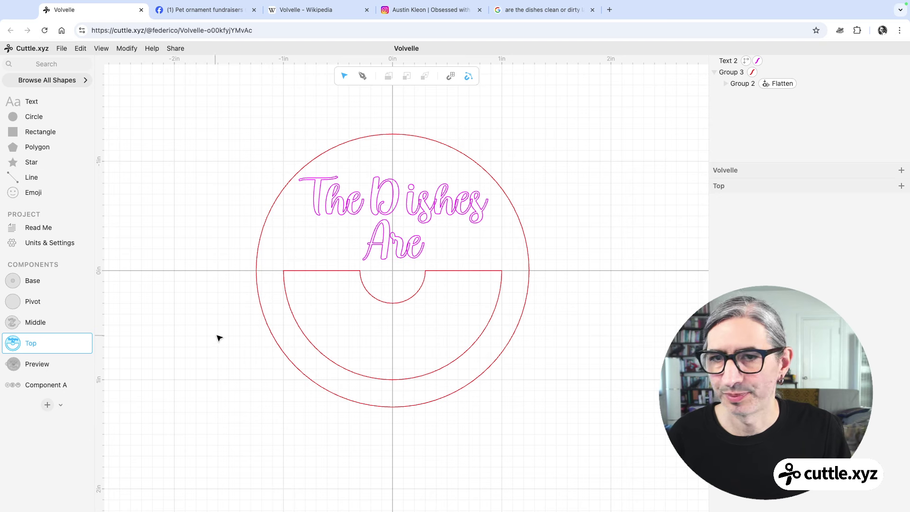
Give the Pivot instance inside the Base component a magenta stroke and check the layout in Component A
click(51, 385)
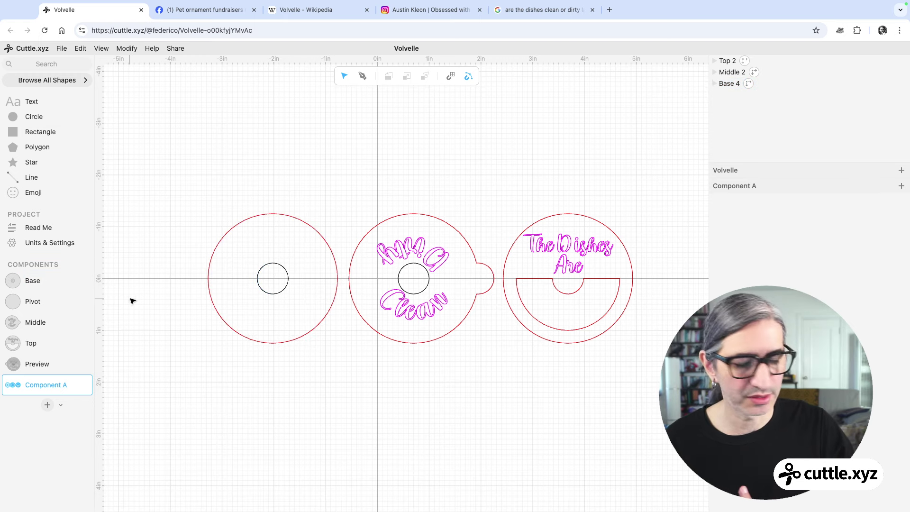
click(34, 282)
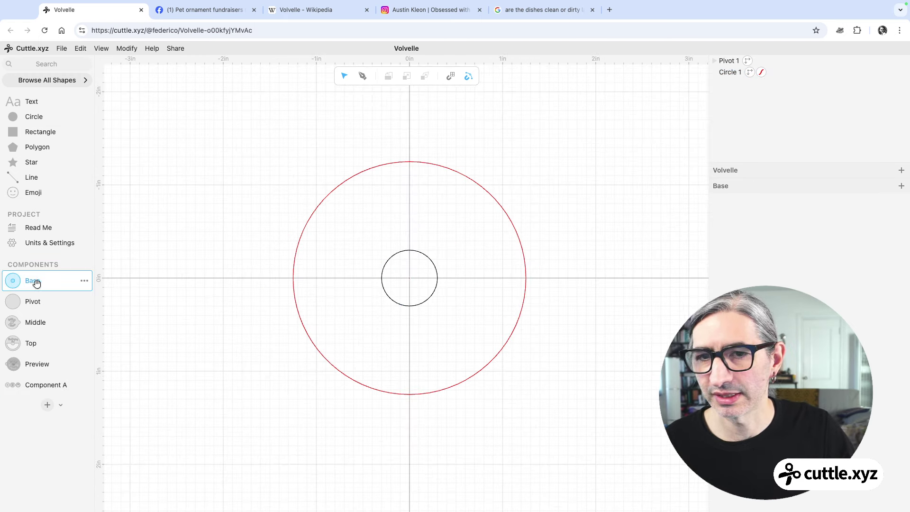
click(432, 262)
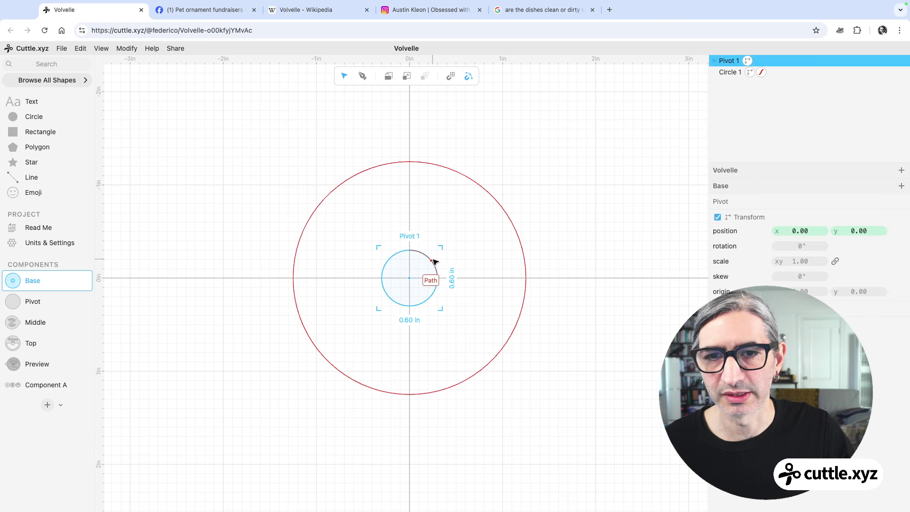
click(762, 72)
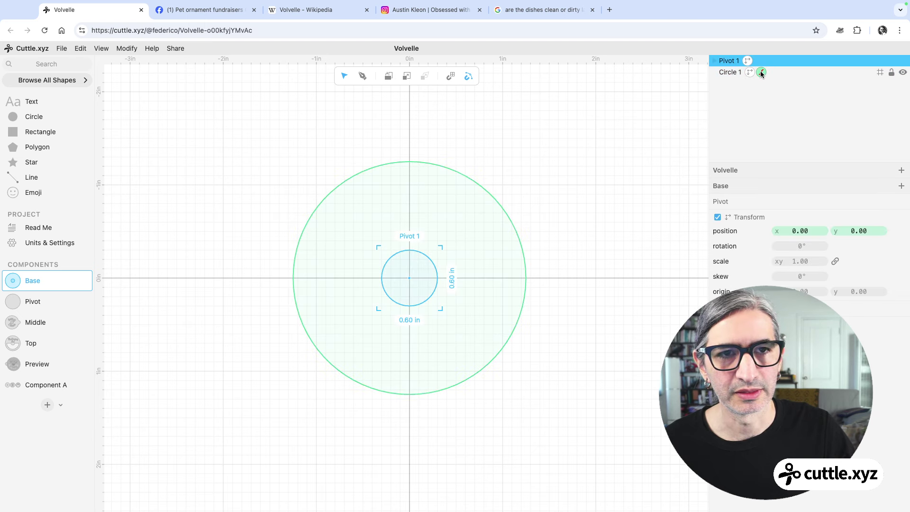
click(762, 73)
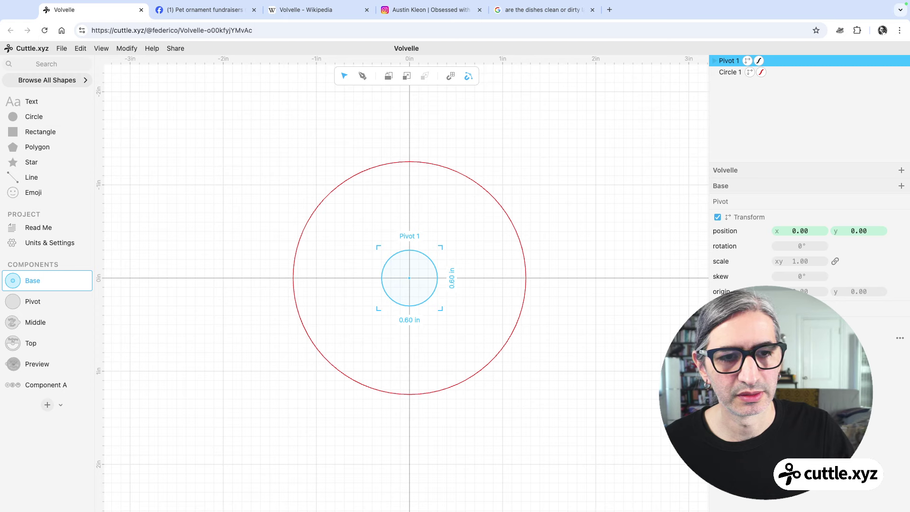
key(Escape)
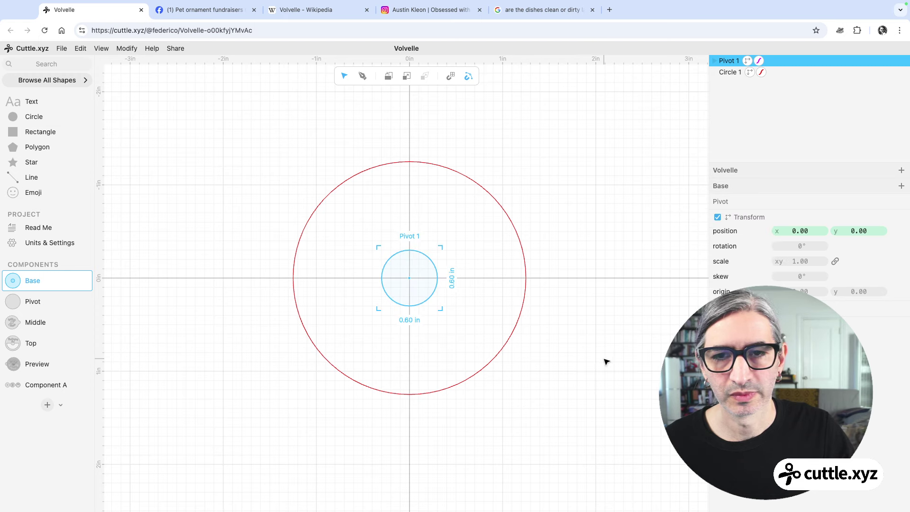
click(294, 457)
click(38, 383)
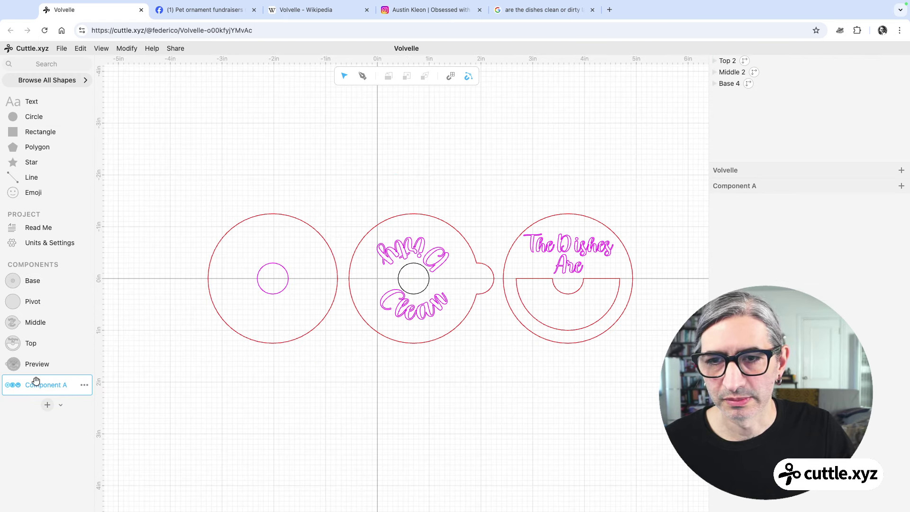
click(435, 326)
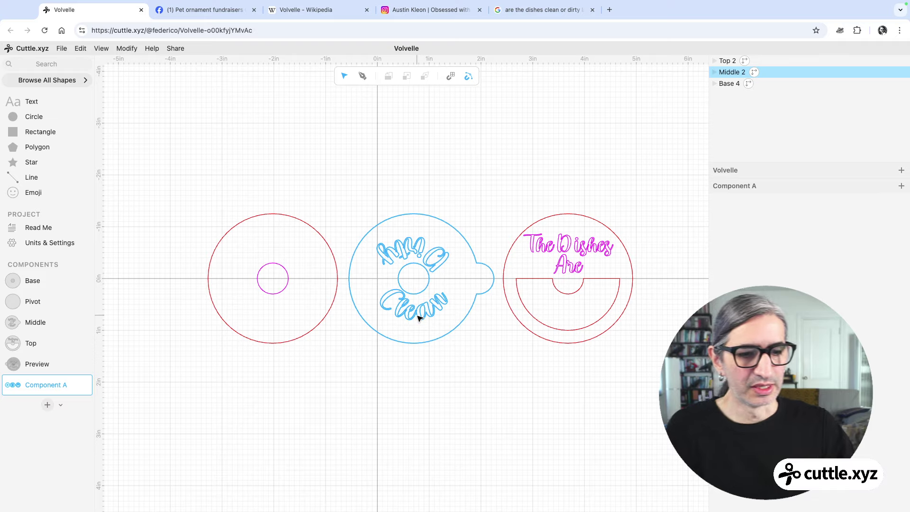
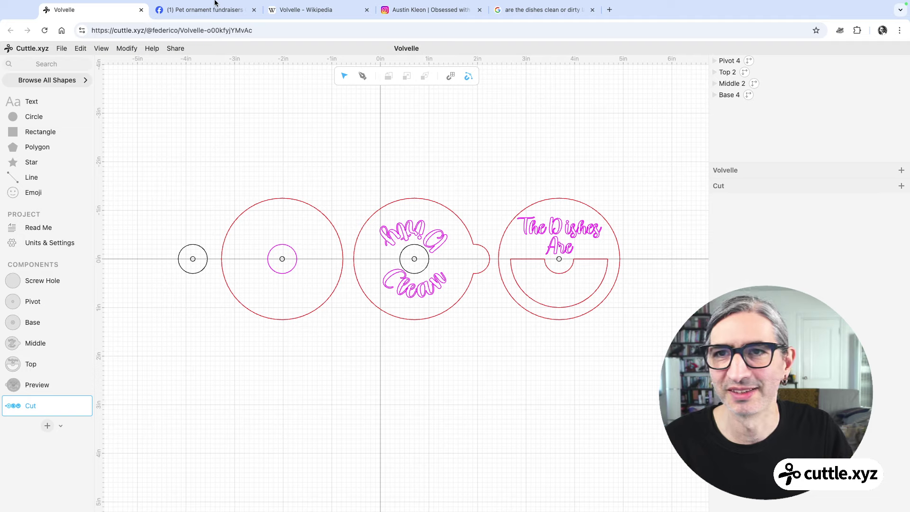
Look at the Wikipedia article on volvelles and return to the Cuttle project
click(303, 10)
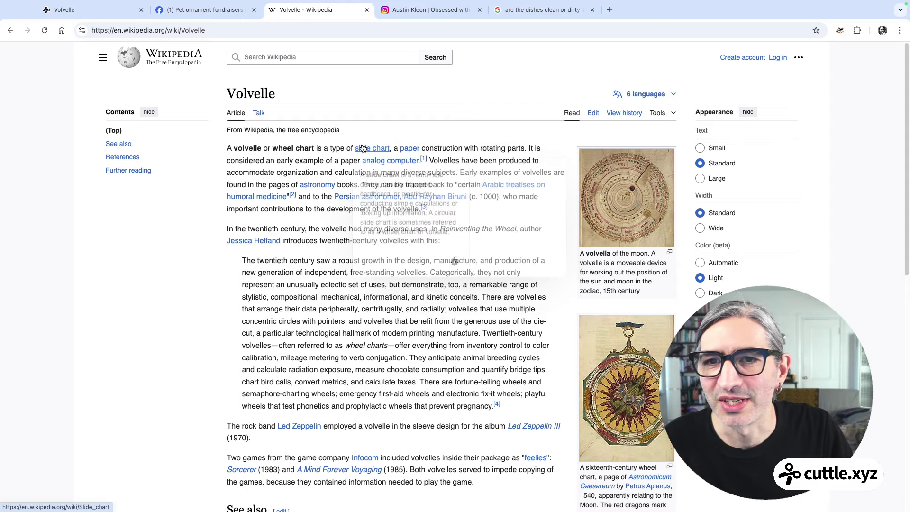
mouse_move(107, 8)
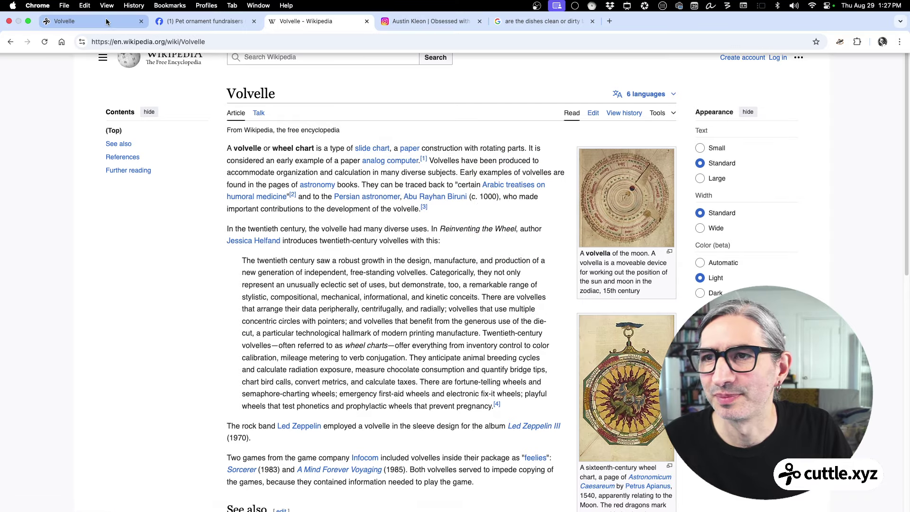
click(71, 21)
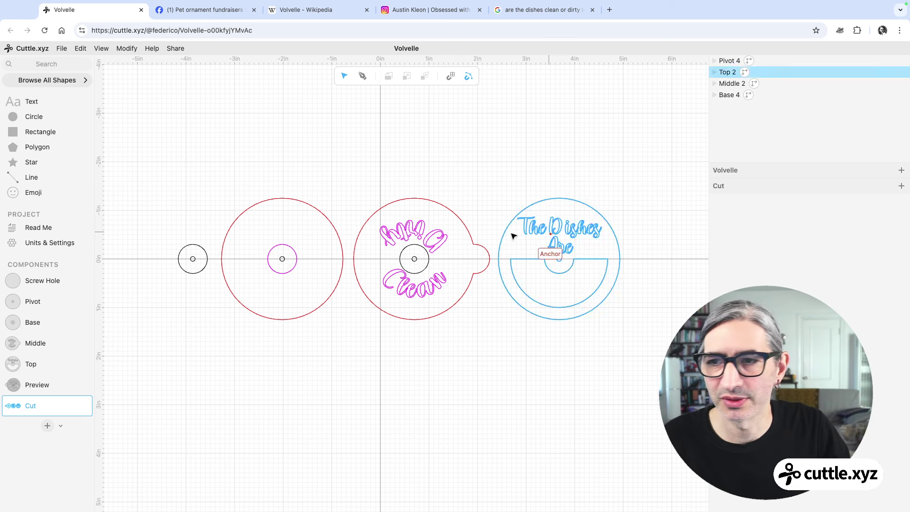
Extract the text value of "The Dishes Are" in the Top component as a component parameter named text
click(31, 364)
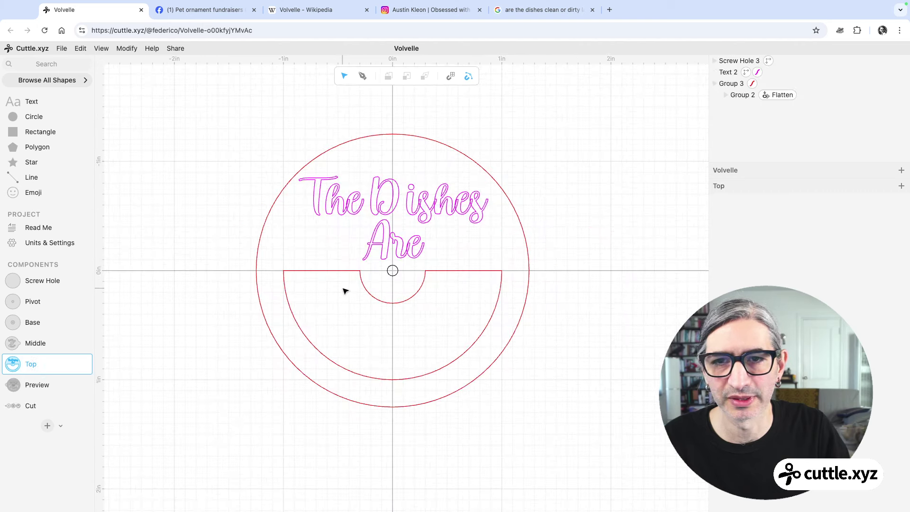
click(406, 211)
click(411, 208)
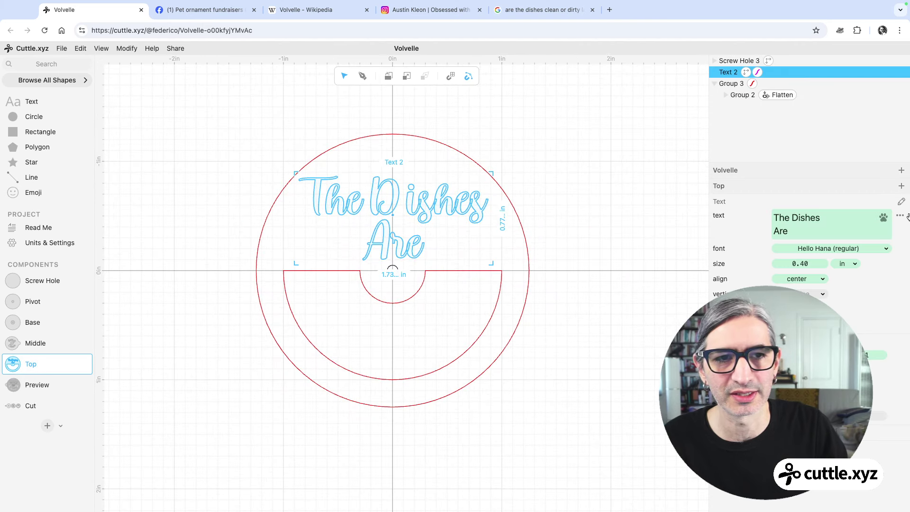
click(901, 218)
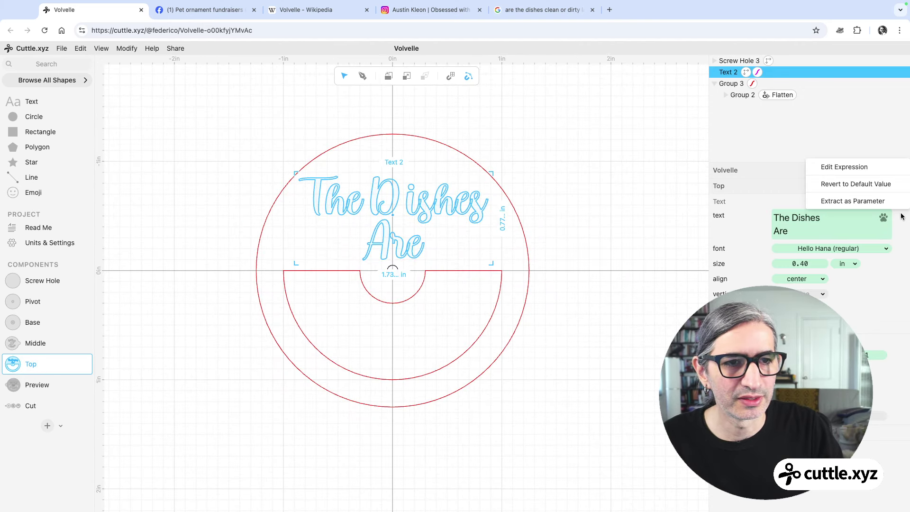
click(859, 202)
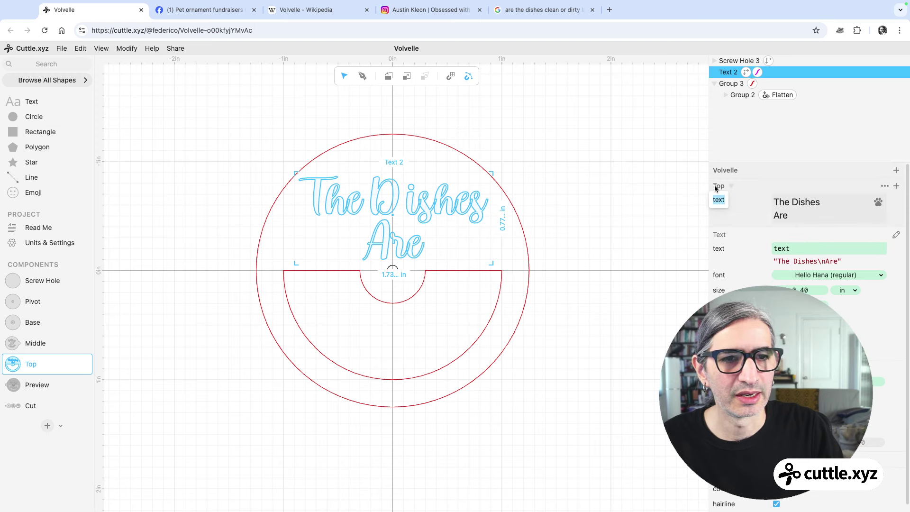
key(Return)
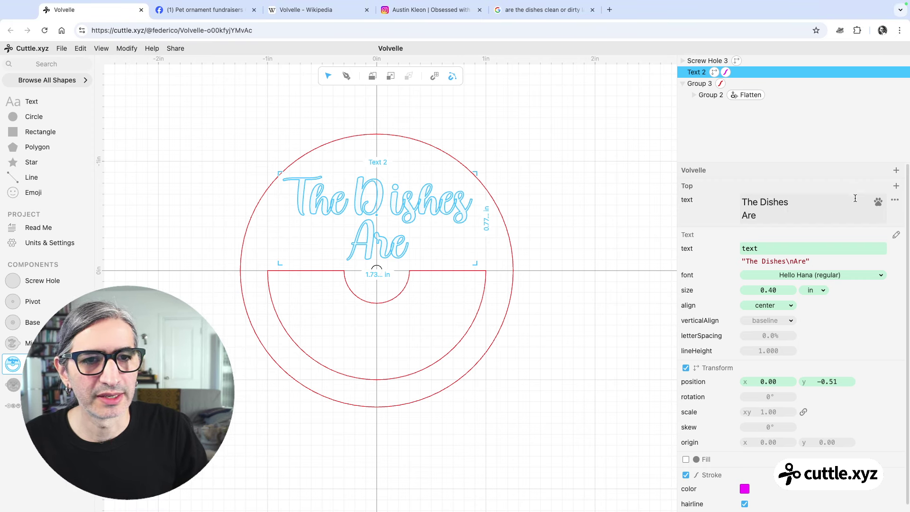
Test the text parameter by deleting the word "Are" and entering it again
click(781, 226)
key(BackSpace)
key(BackSpace)
key(BackSpace)
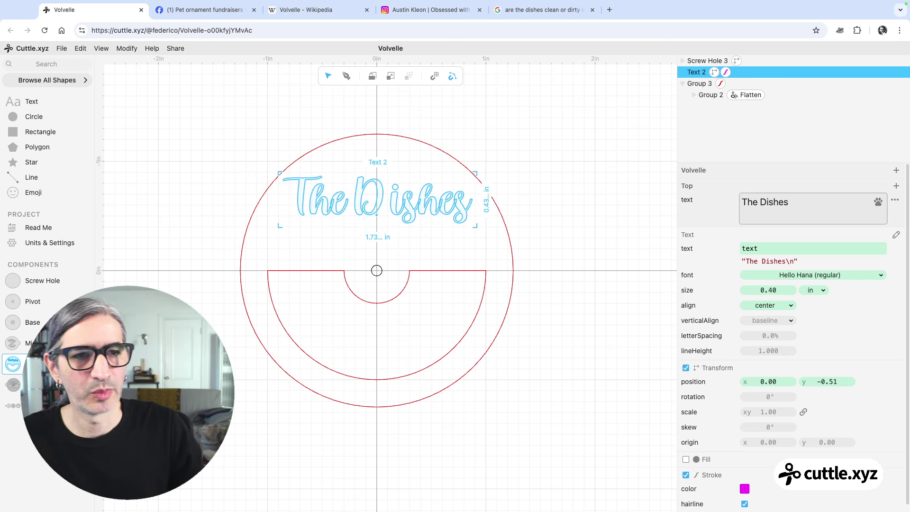
text(Are)
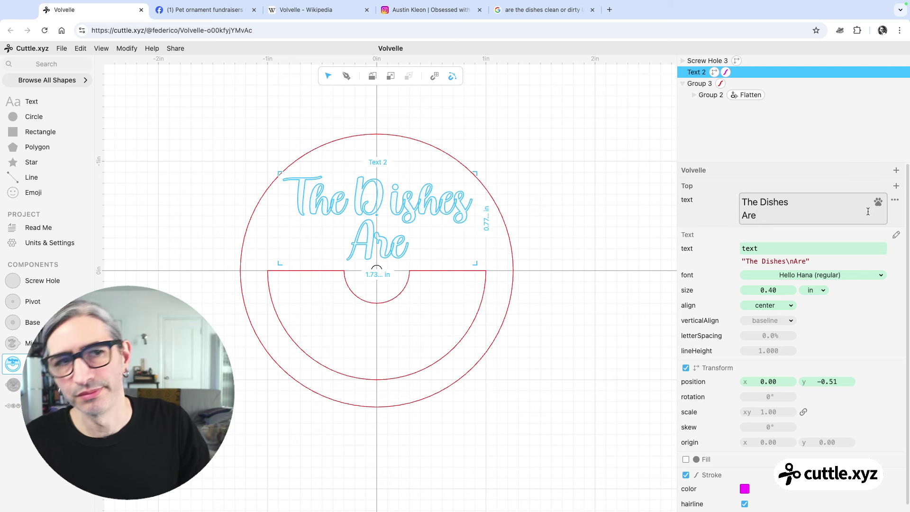
Move the text parameter from the Top component to the Volvelle project level
click(895, 201)
mouse_move(849, 145)
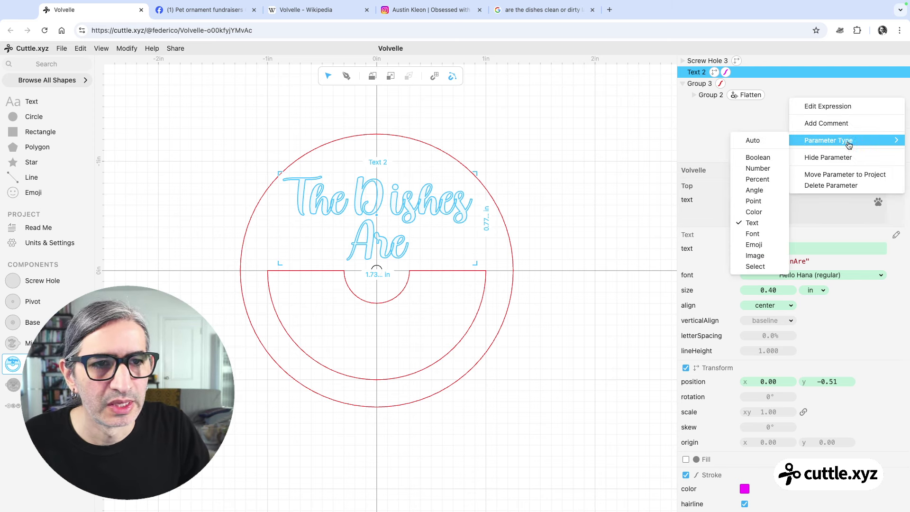
click(845, 175)
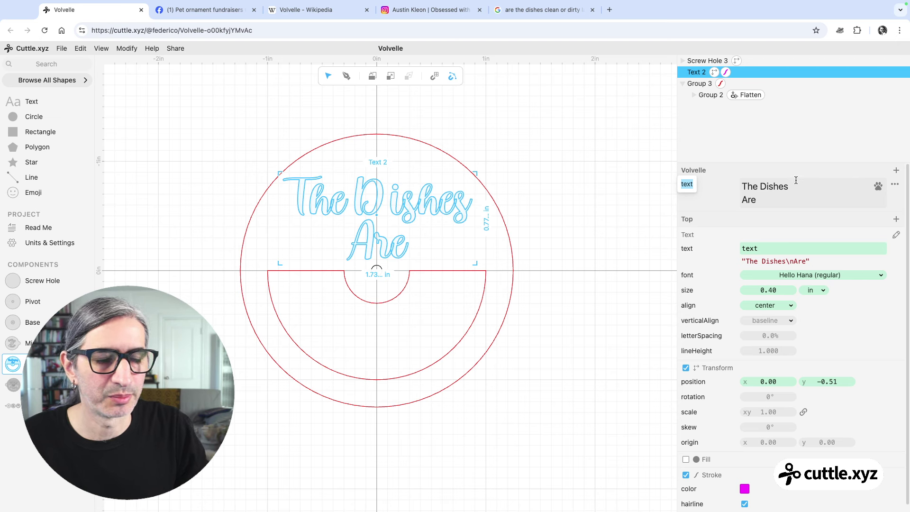
Replace the project's text parameter value with "Are the Cats" on one line and "Fed" on the next
click(753, 200)
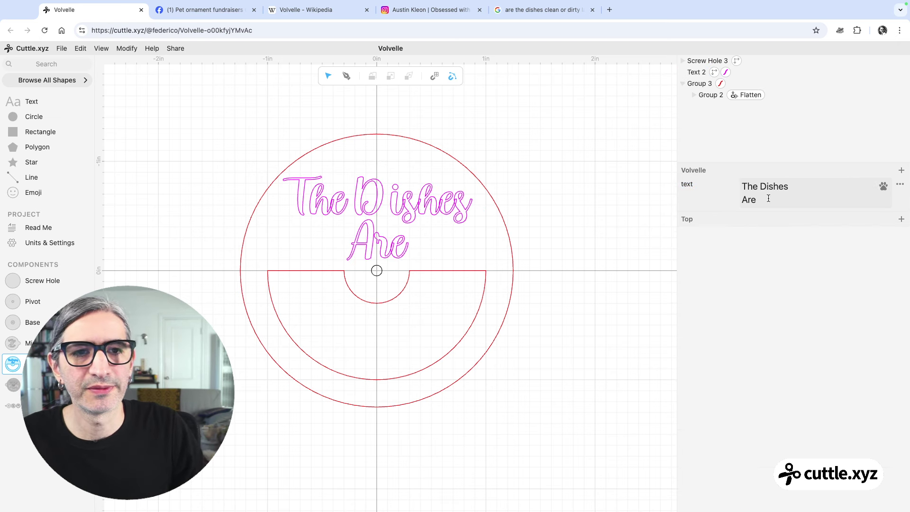
drag(769, 198, 732, 189)
text(Th)
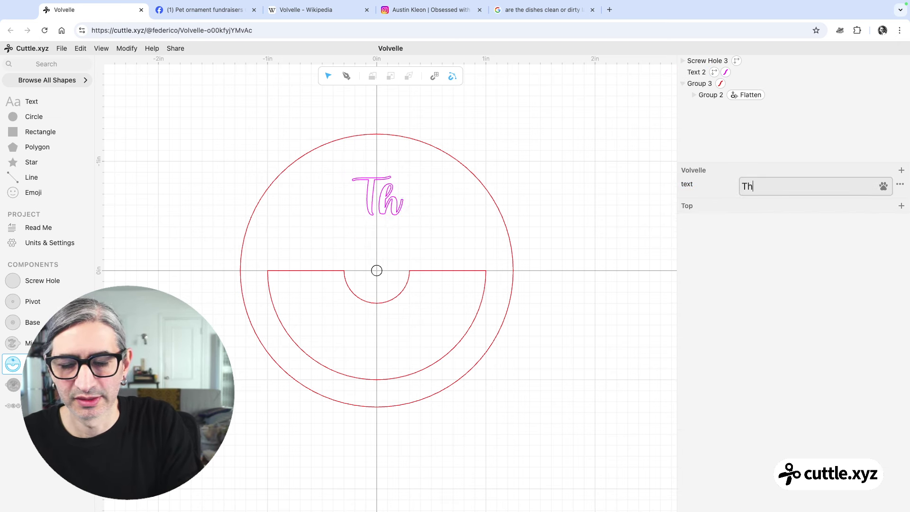
text(ea)
key(BackSpace)
key(BackSpace)
key(BackSpace)
key(BackSpace)
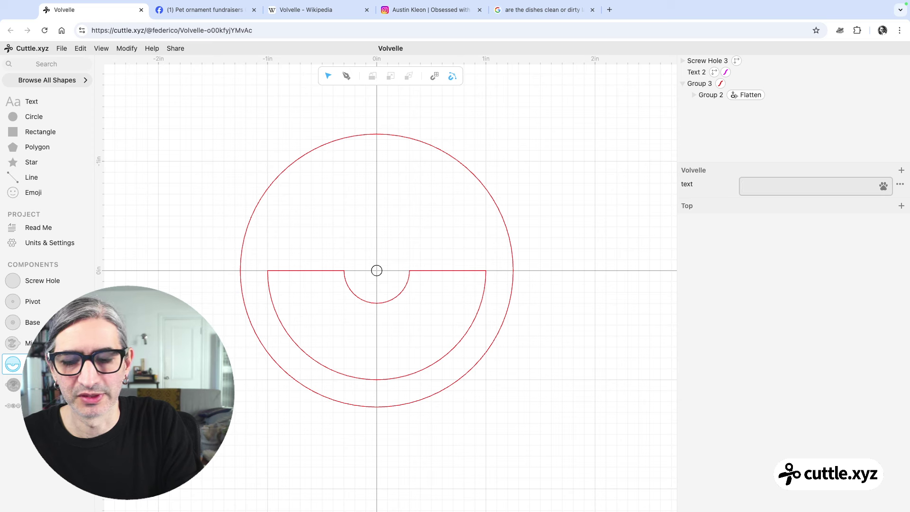
text(A)
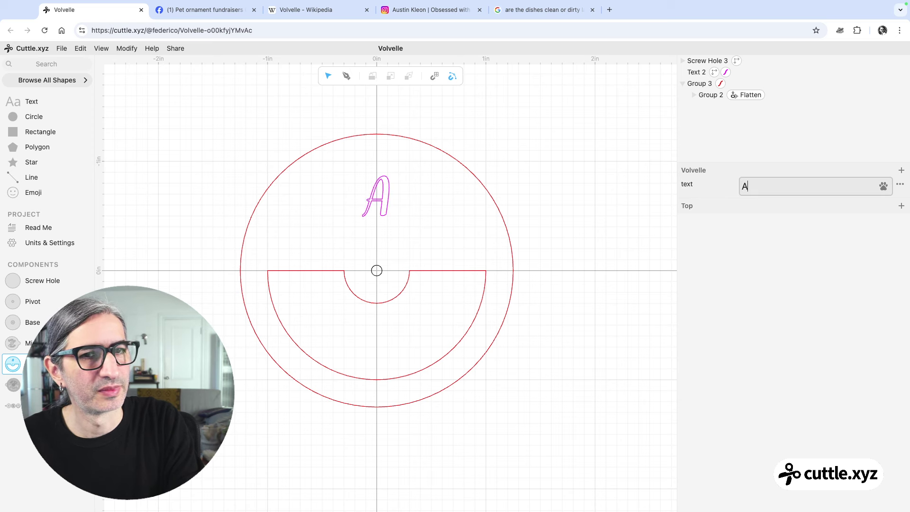
text(re the)
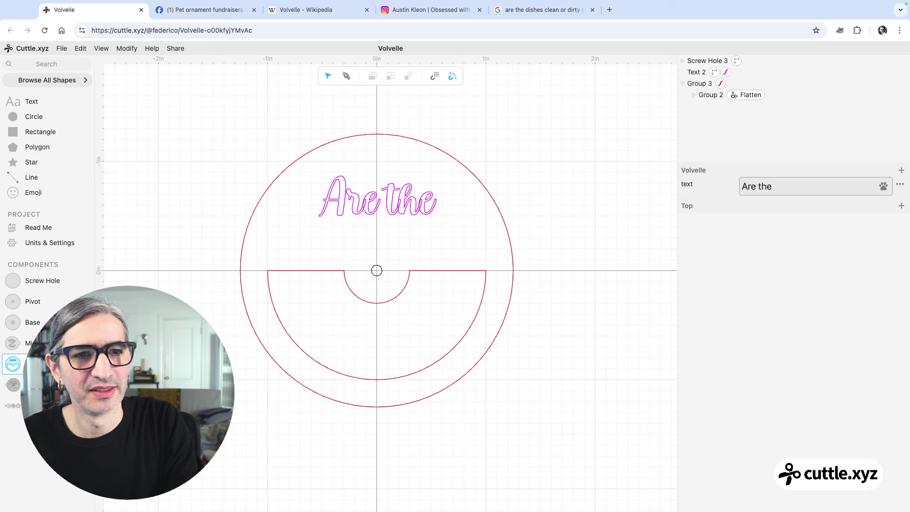
text( Cart)
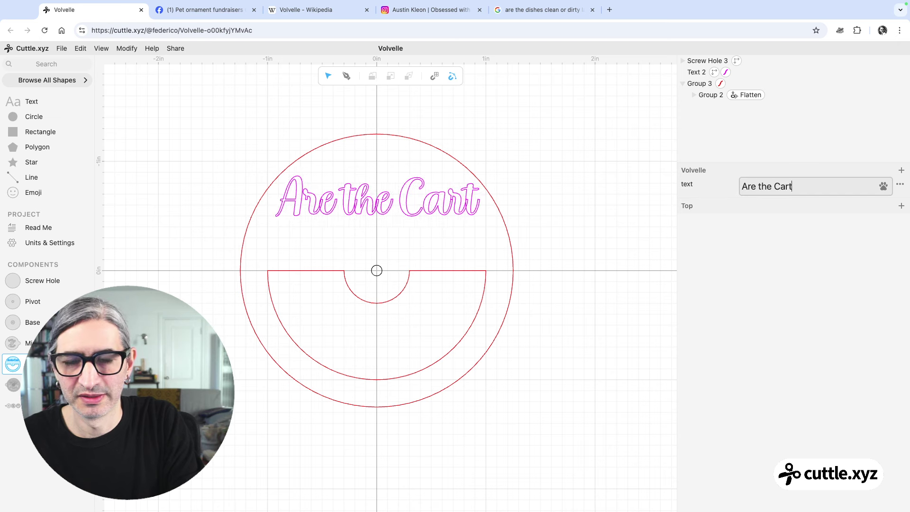
text(s)
key(Return)
key(BackSpace)
key(BackSpace)
key(BackSpace)
key(BackSpace)
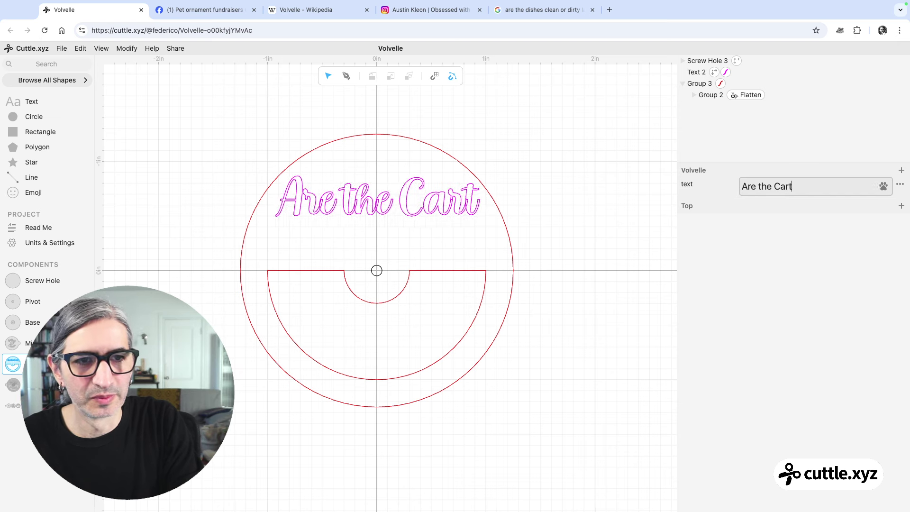
text(ts)
key(Return)
text(Fed)
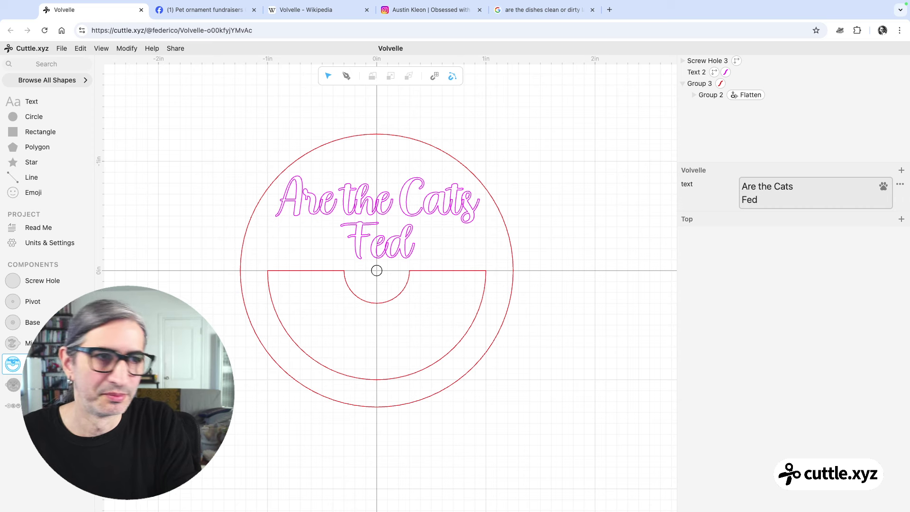
click(647, 190)
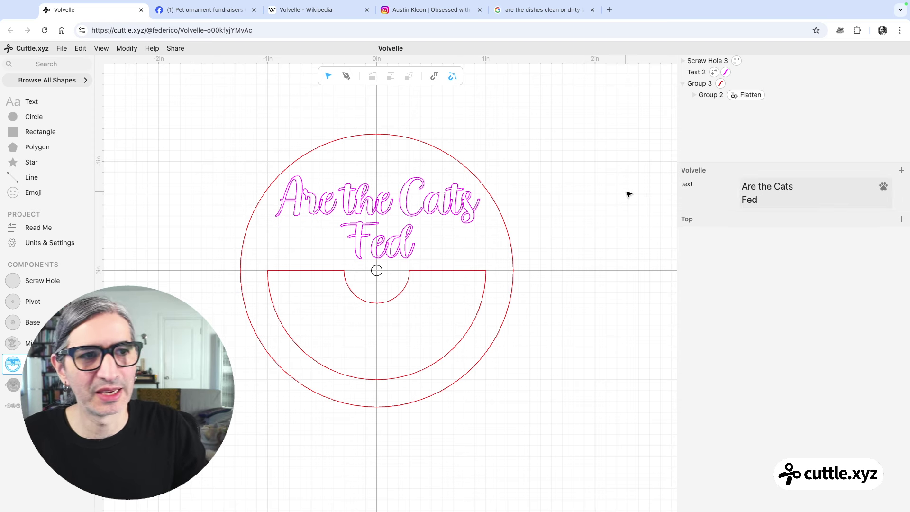
Open the Middle component and rename the project parameter text as TopMessage
click(31, 342)
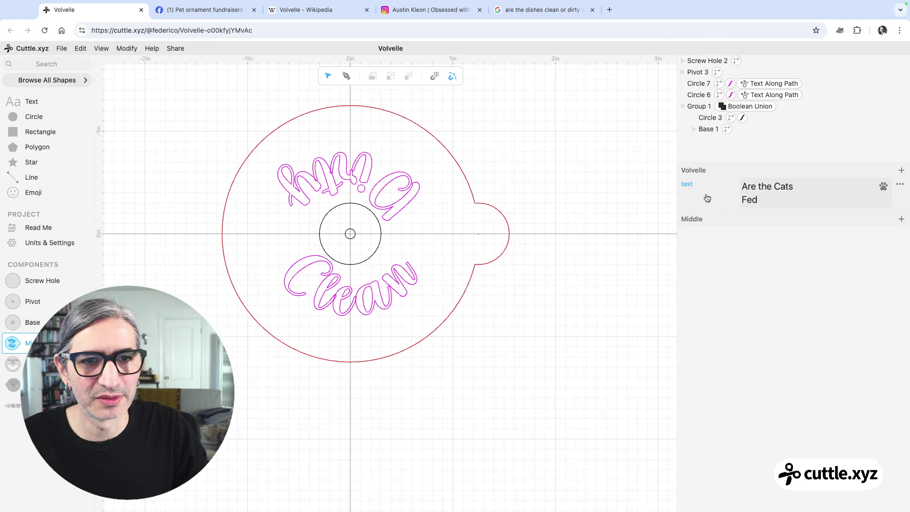
double_click(688, 184)
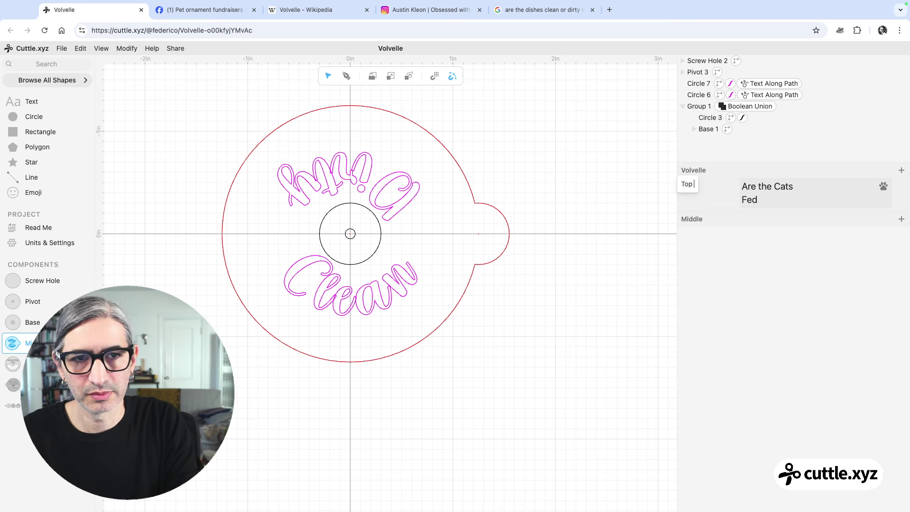
text(Top Message)
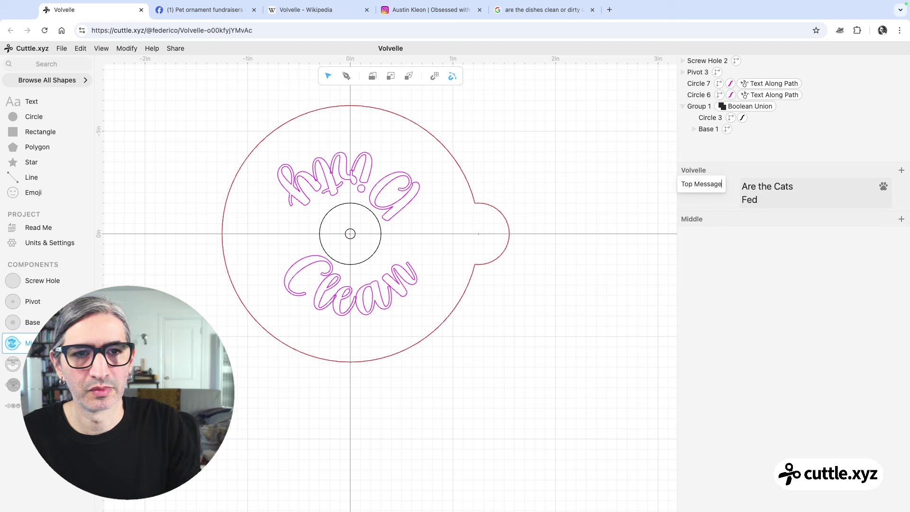
click(573, 423)
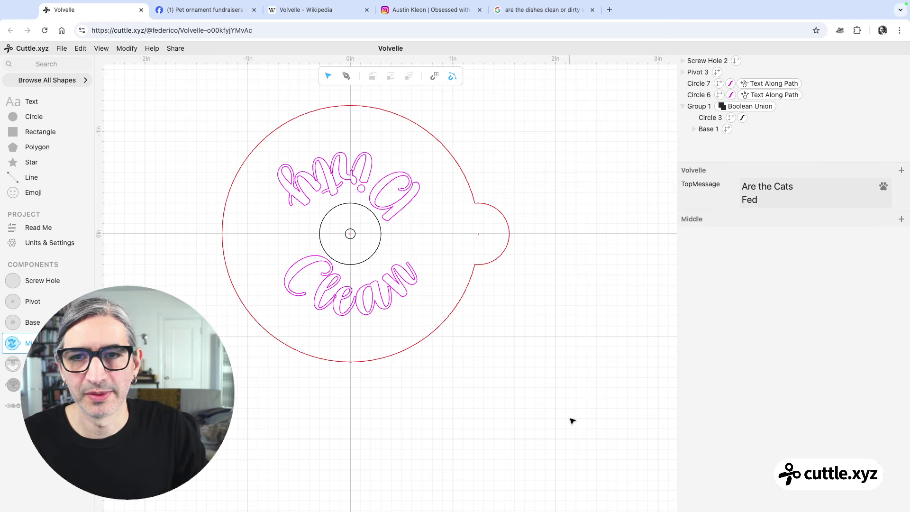
Extract the "Clean" text of Circle 6 as a parameter, move it to the project level and name it stateOne
click(406, 282)
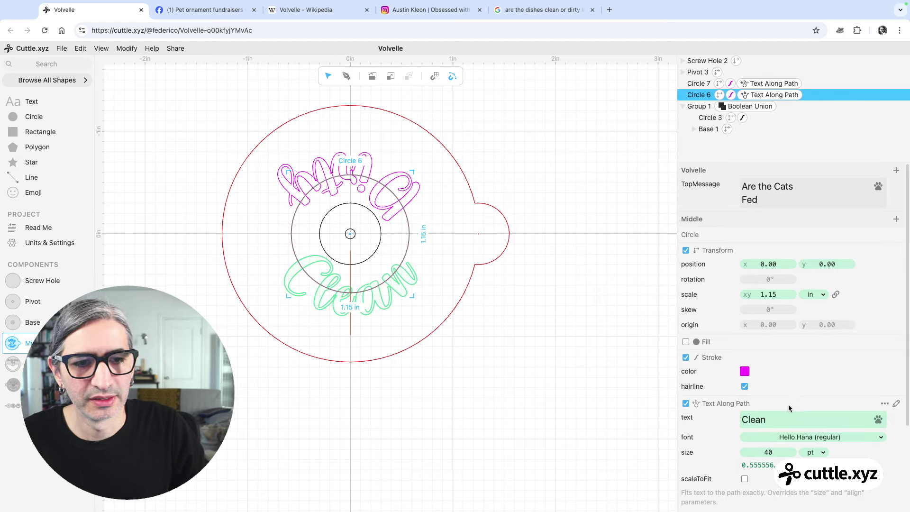
click(895, 421)
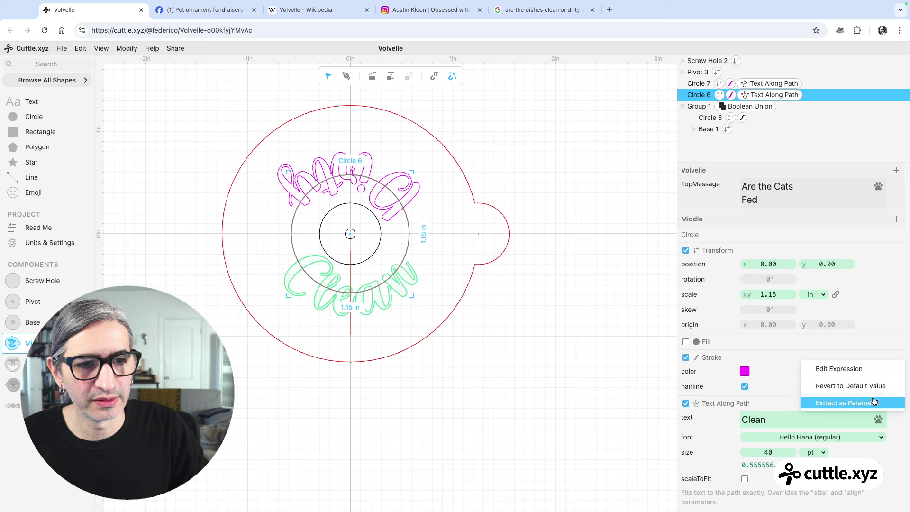
click(872, 401)
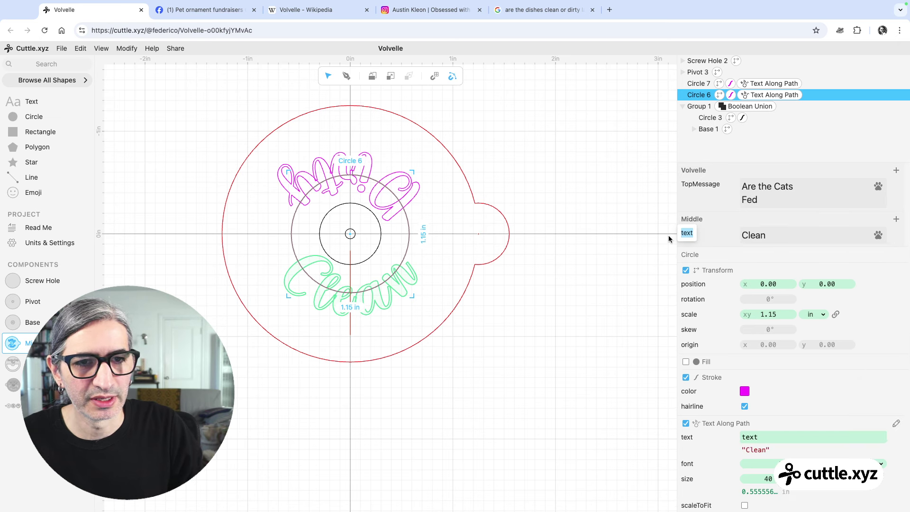
click(896, 235)
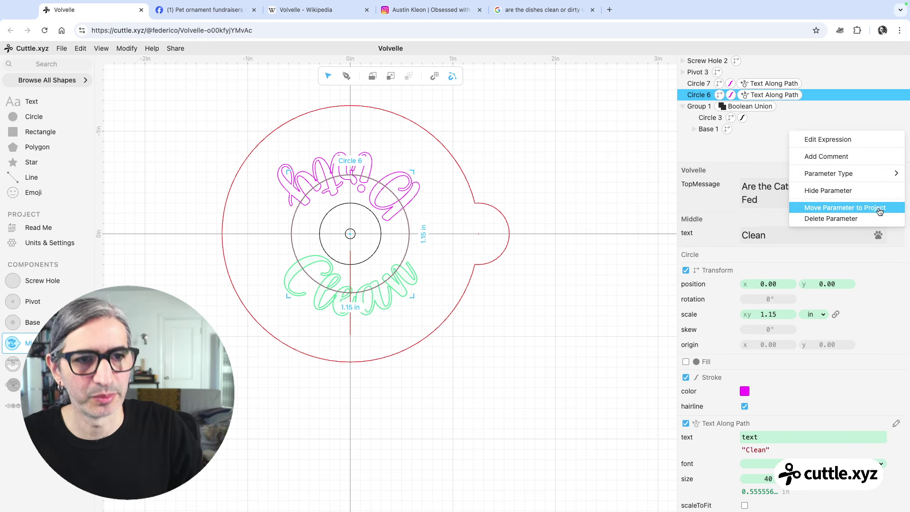
click(877, 209)
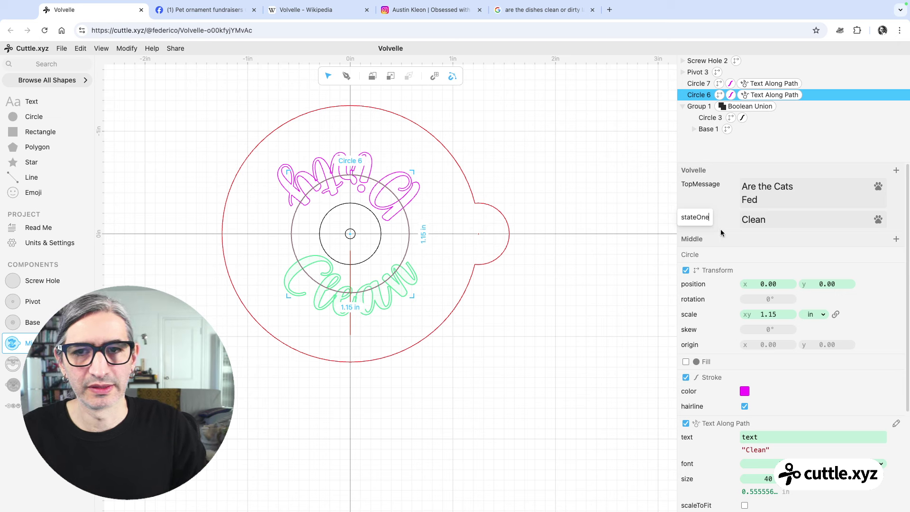
Change the value of the stateOne parameter to "Yes" and deselect the text
click(778, 219)
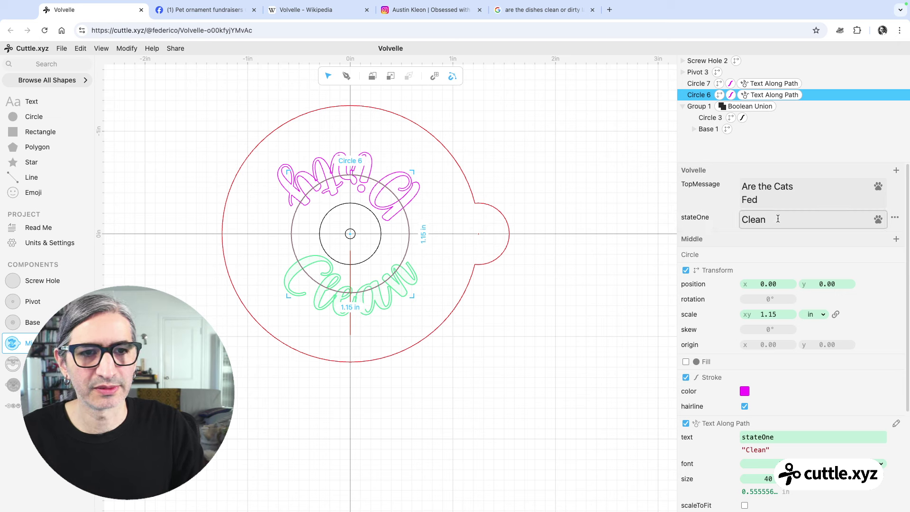
key(BackSpace)
key(BackSpace)
key(BackSpace)
key(BackSpace)
key(BackSpace)
text(T)
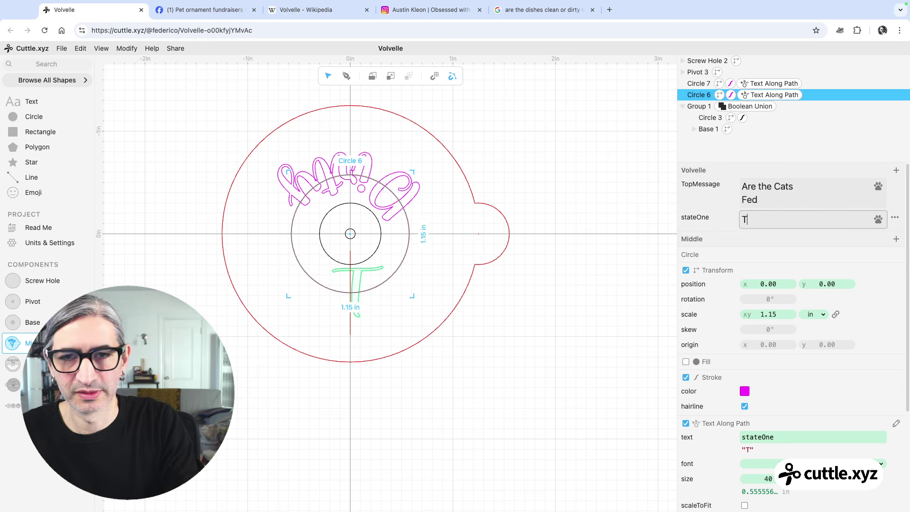
key(BackSpace)
text(Yes)
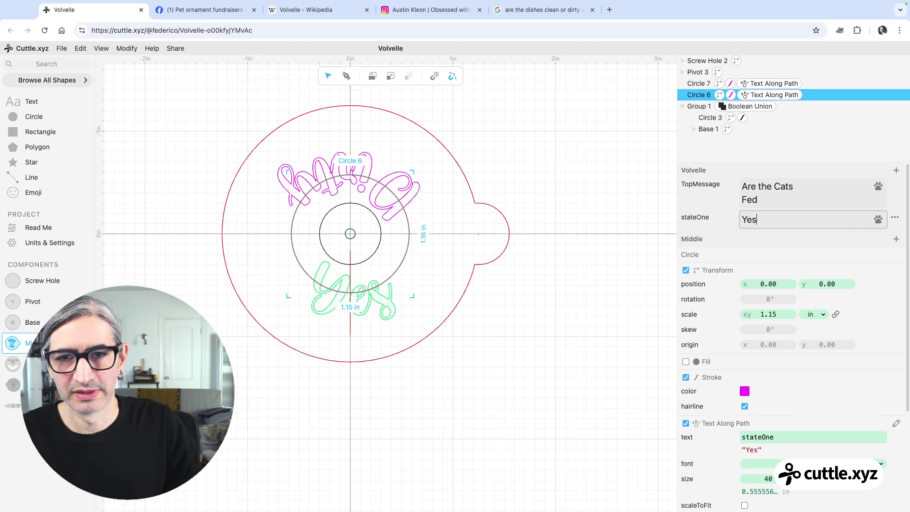
click(635, 186)
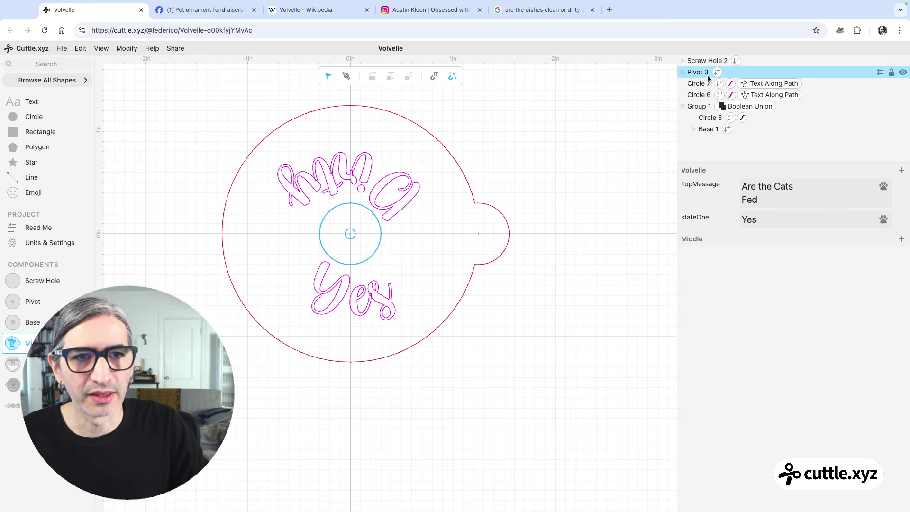
Extract the "Dirty" text of Circle 7 as a parameter, move it to the project level and name it stateTwo
click(699, 84)
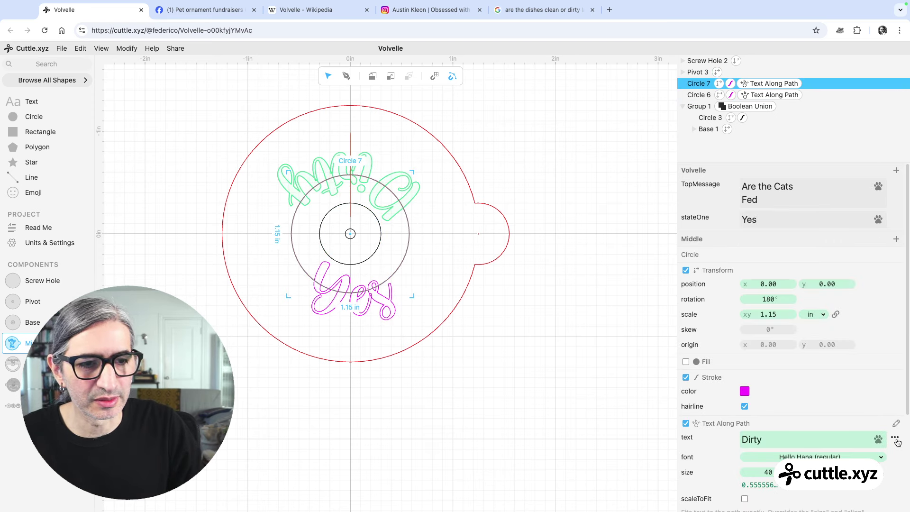
click(895, 439)
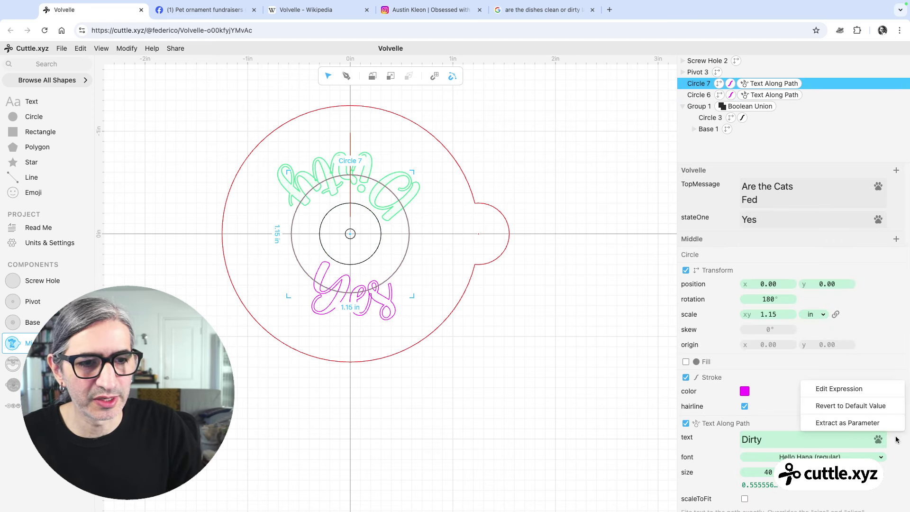
click(856, 422)
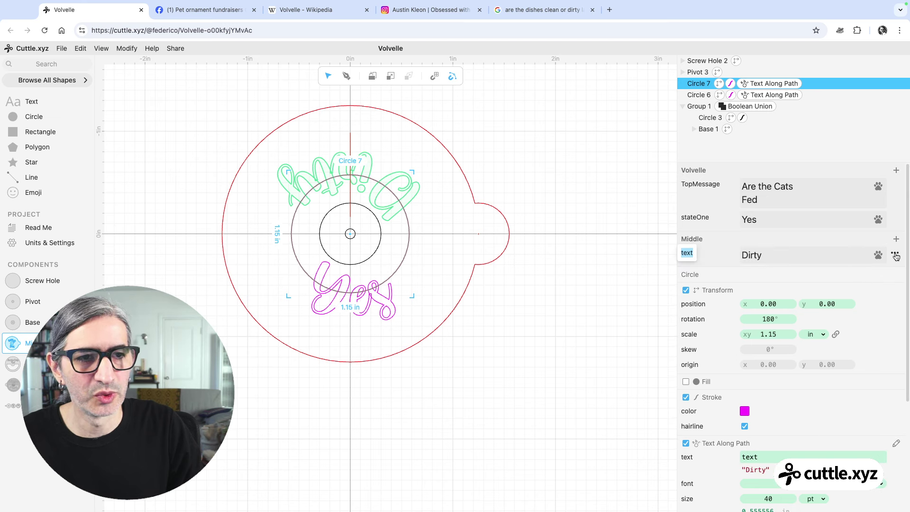
click(895, 255)
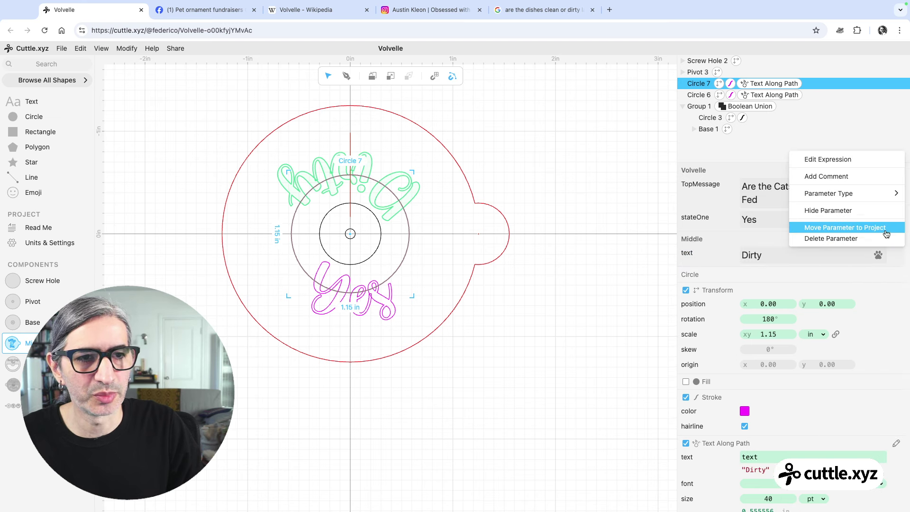
click(856, 228)
text(state)
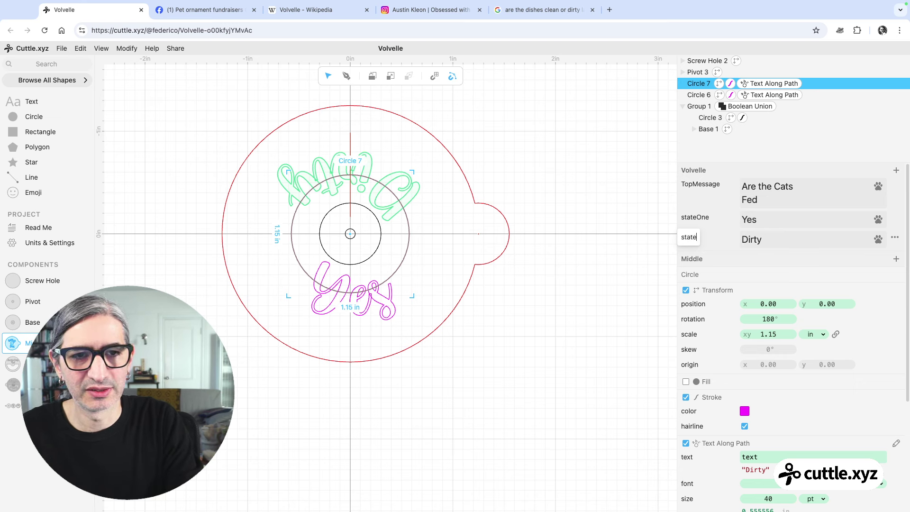
text(Two)
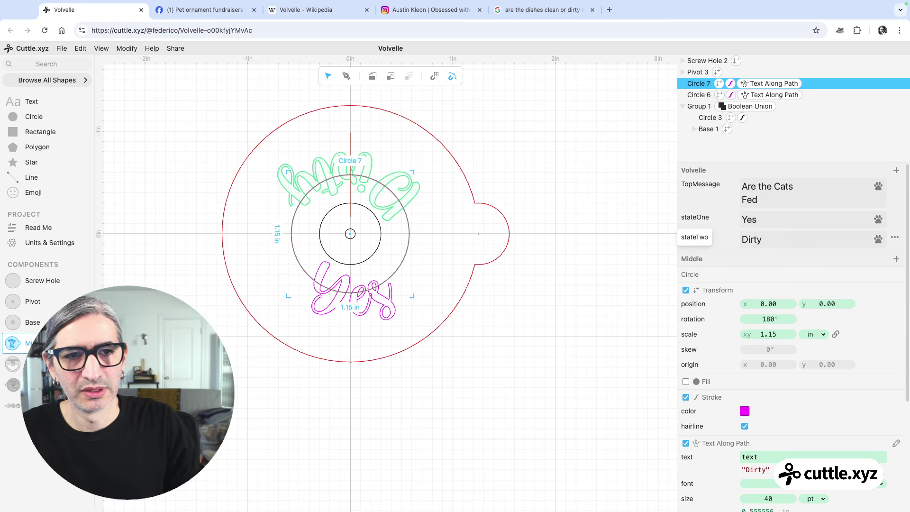
Change the value of the stateTwo parameter to "Now" and deselect the text
click(769, 239)
double_click(769, 238)
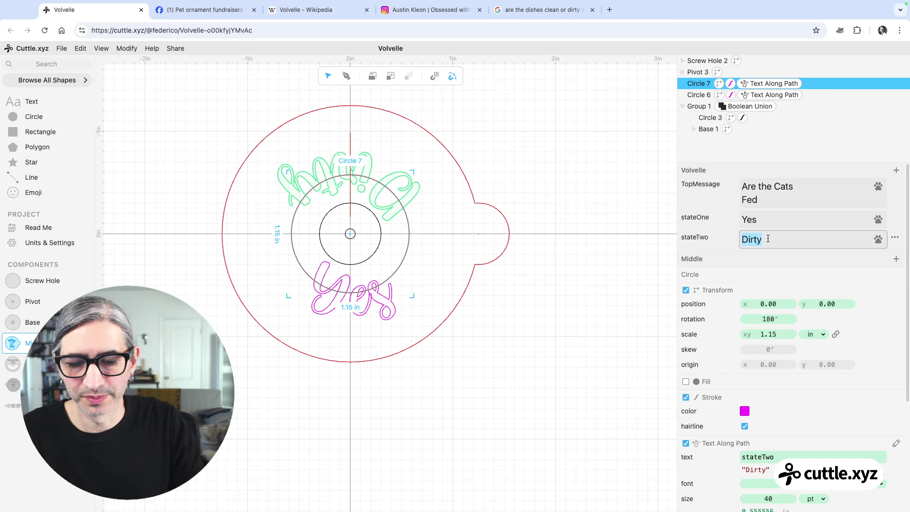
text(Now)
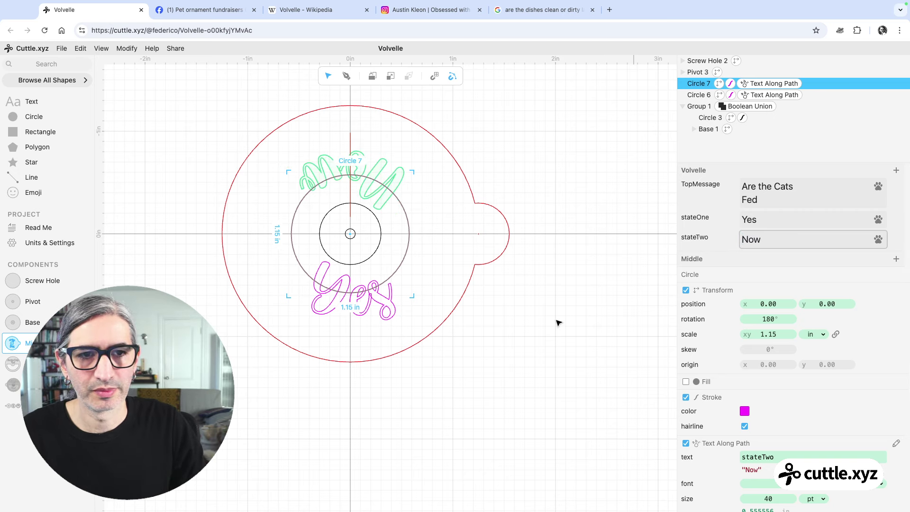
click(558, 322)
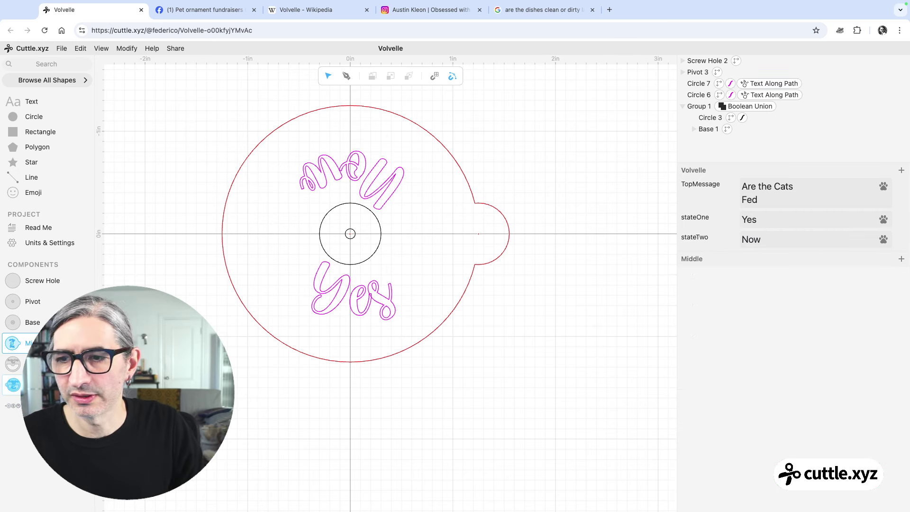
Open the Preview component, give Top 1 a solid grey fill and deselect it
click(13, 385)
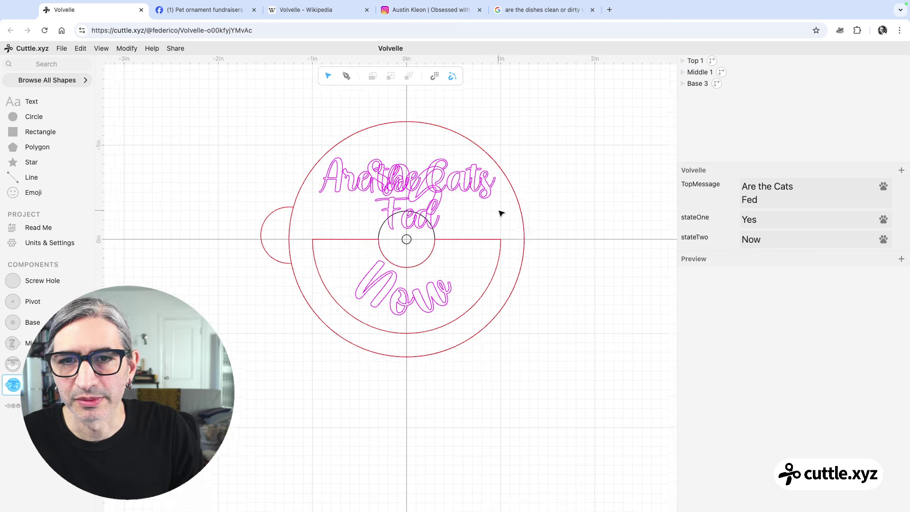
scroll(500, 211, up, 5)
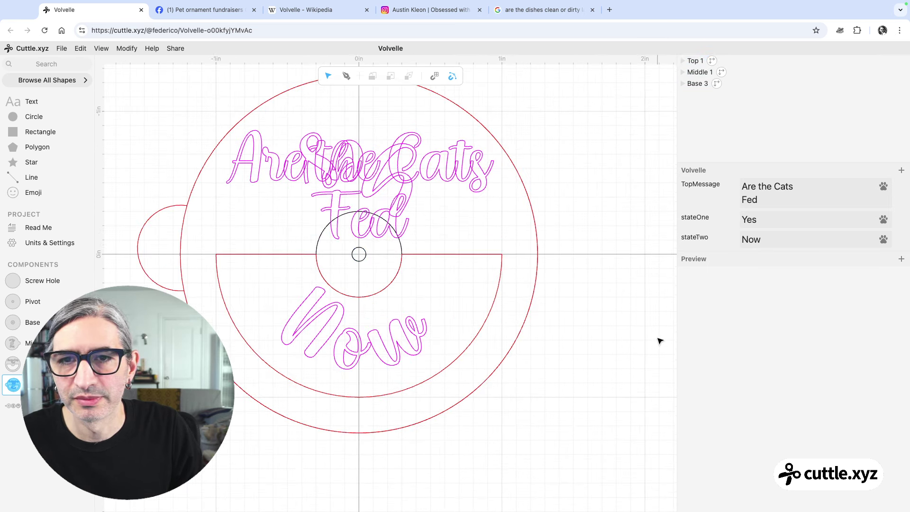
scroll(624, 292, down, 2)
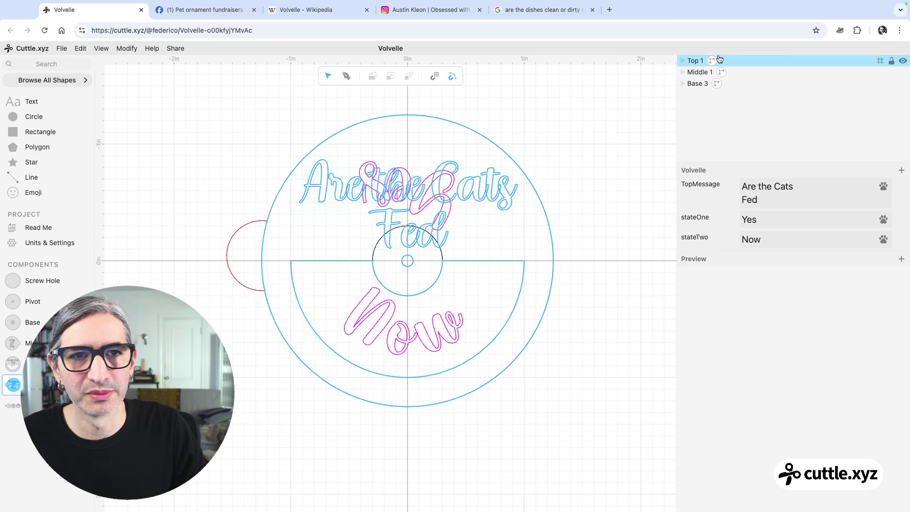
click(699, 63)
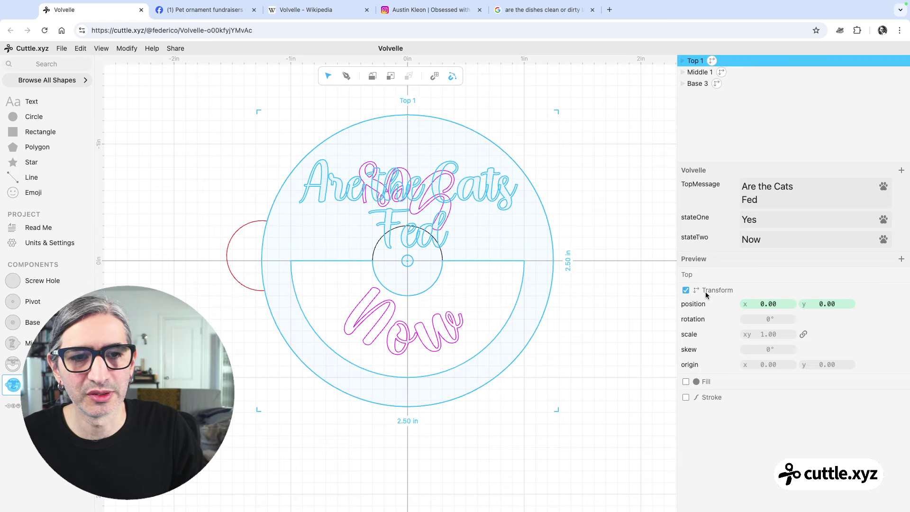
click(687, 382)
click(594, 394)
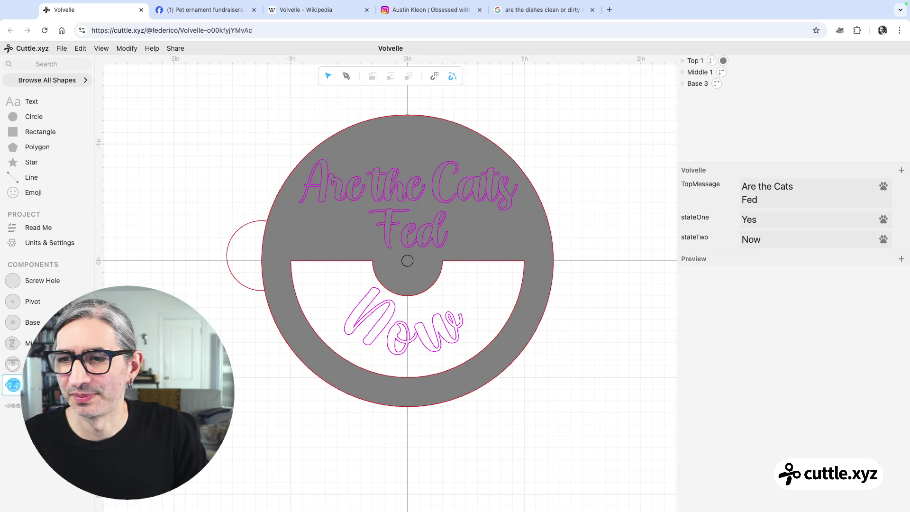
Change the value of the stateTwo parameter to "No"
click(783, 240)
key(BackSpace)
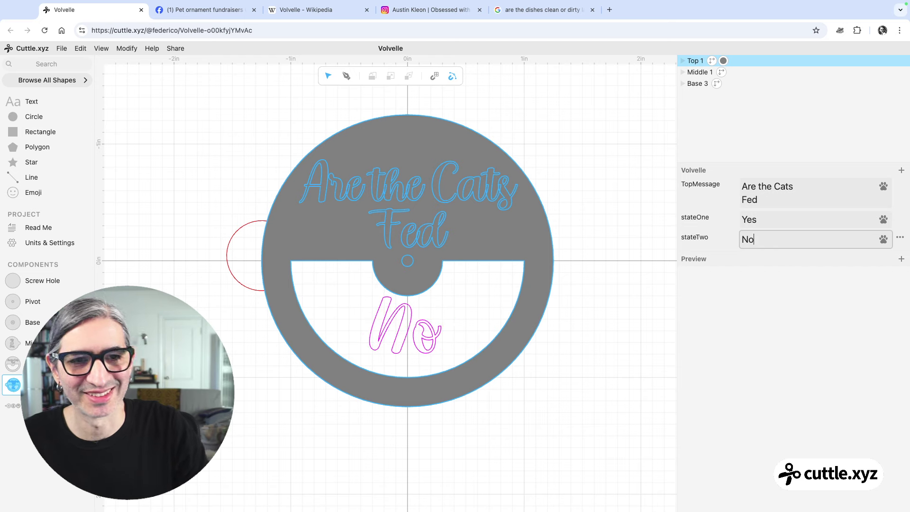
click(539, 326)
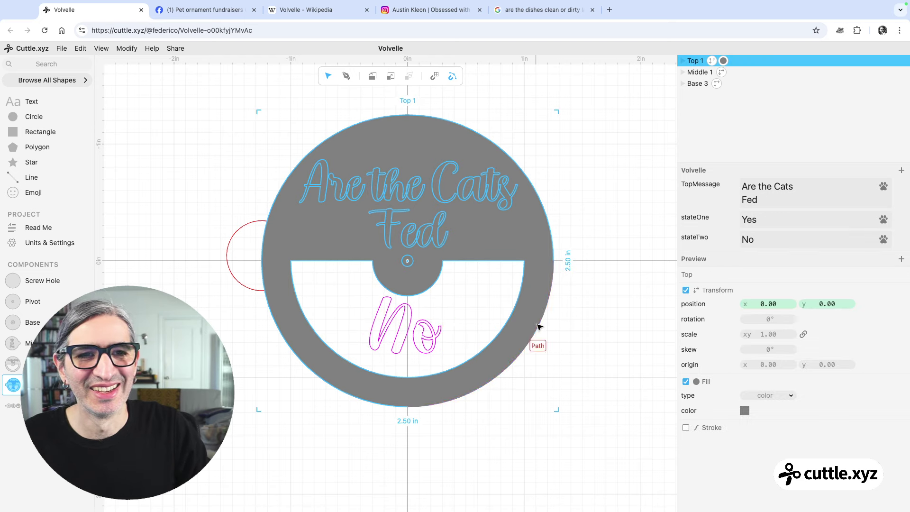
Rotate Middle 1 to -366° so "Yes" sits in the top disc's window, and deselect it
click(690, 75)
drag(769, 319, 506, 356)
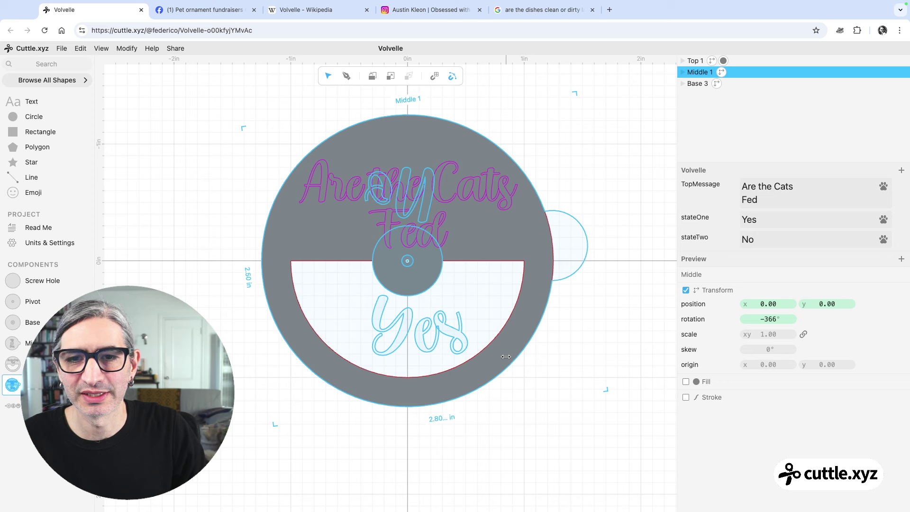
click(581, 422)
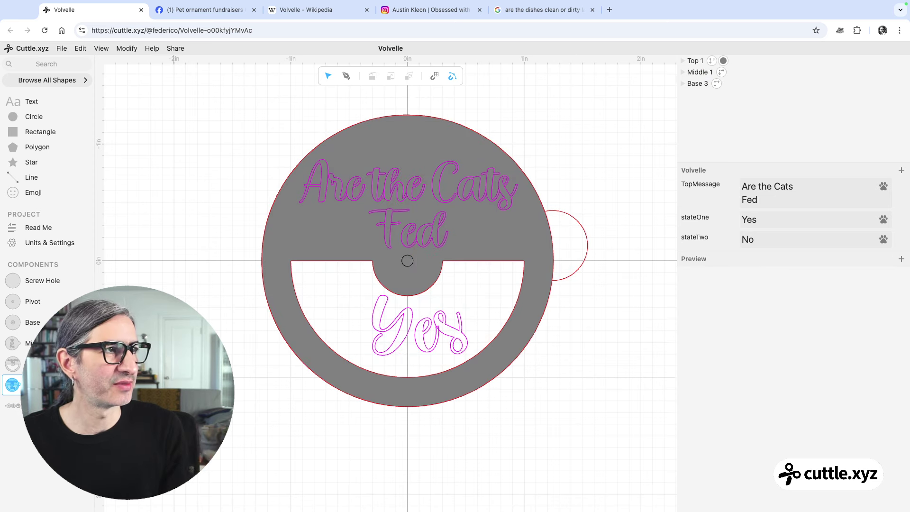
Open the project's Read Me page and embed the Preview component in its notes
click(38, 228)
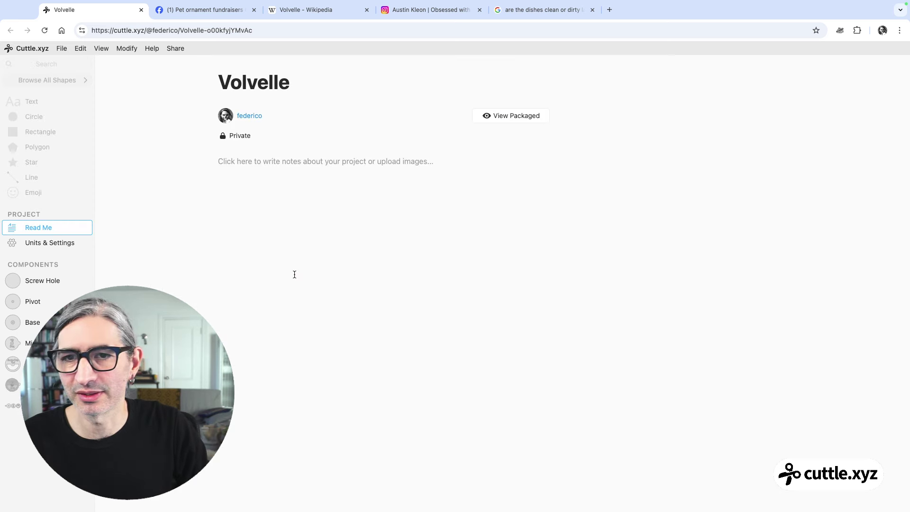
click(266, 192)
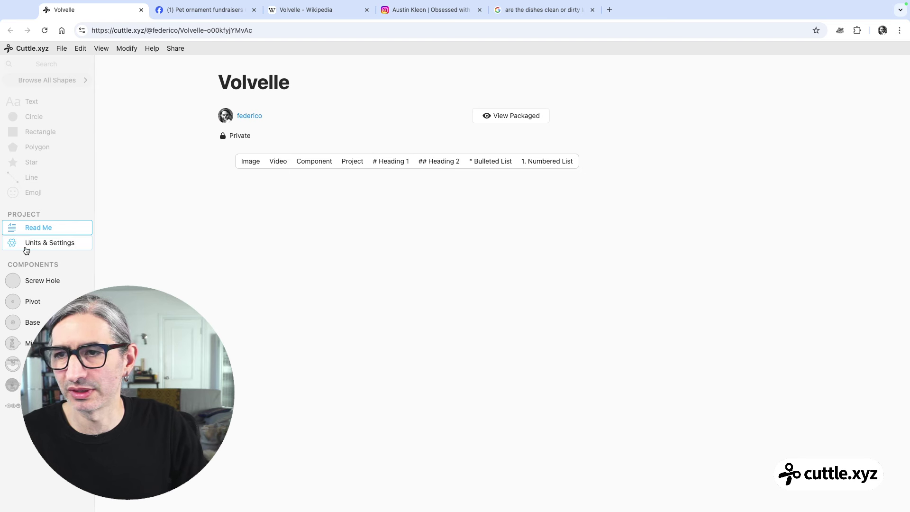
click(313, 163)
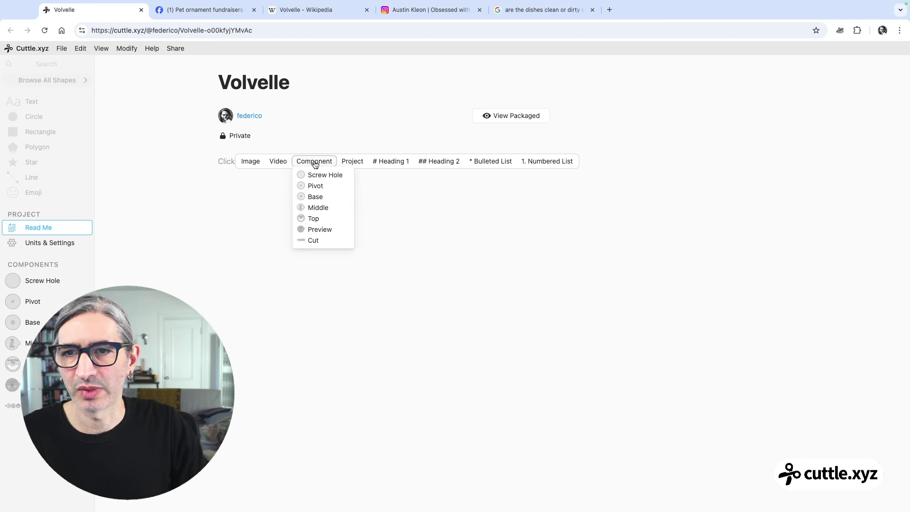
click(320, 230)
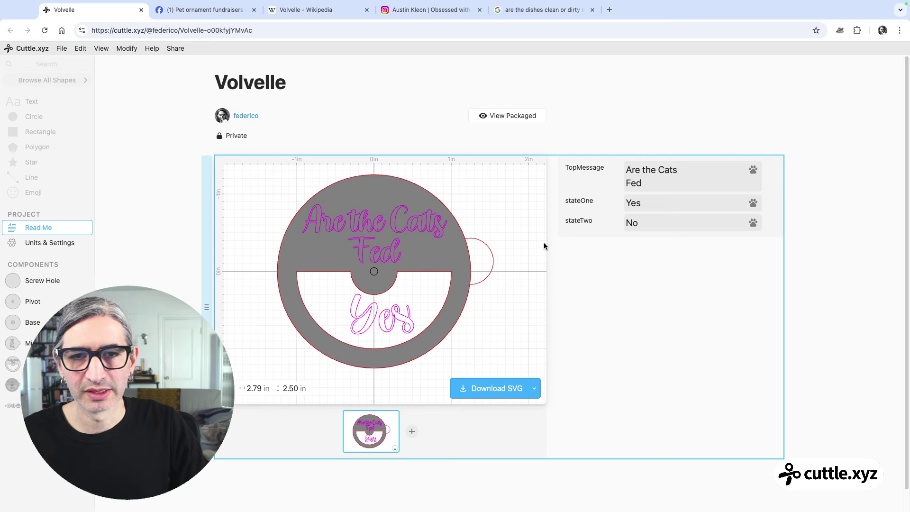
click(620, 144)
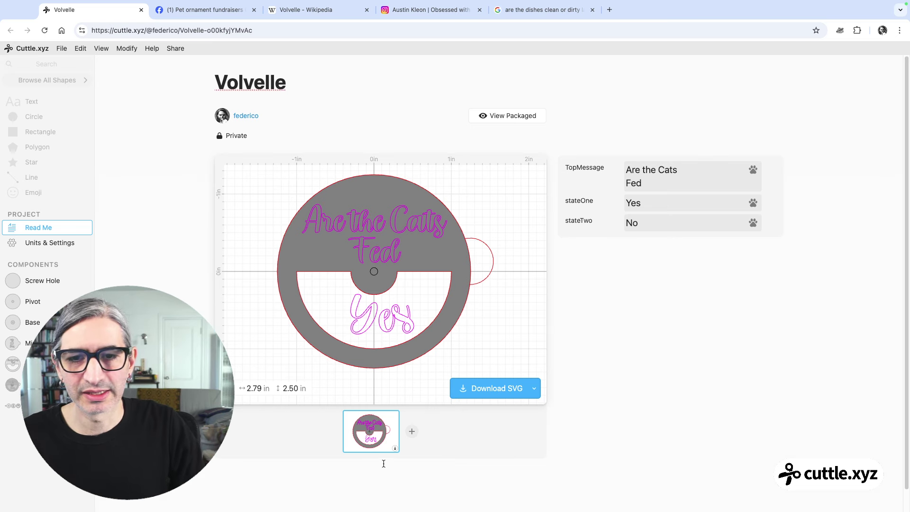
Add the Cut component to the Read Me embed and keep Preview as the displayed component
click(412, 433)
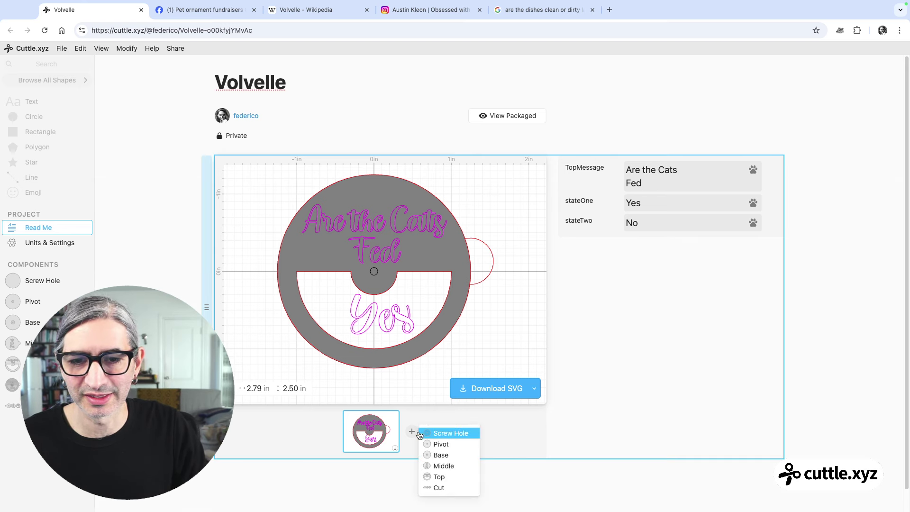
click(440, 488)
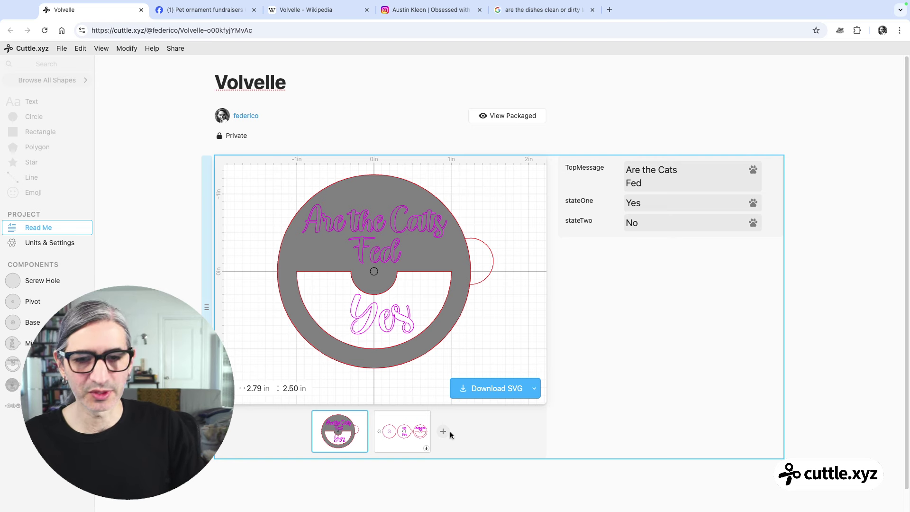
click(428, 451)
click(354, 436)
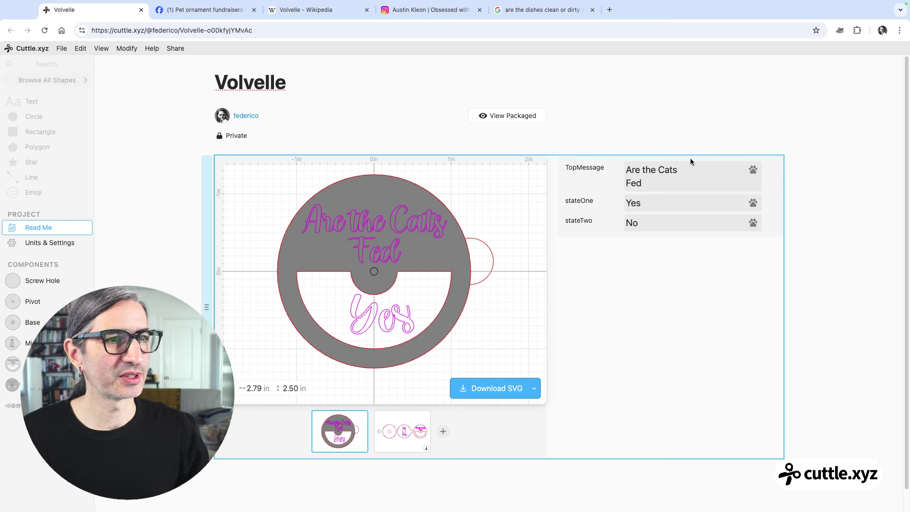
Change the first line of the TopMessage parameter to "Are the Dogs"
double_click(663, 181)
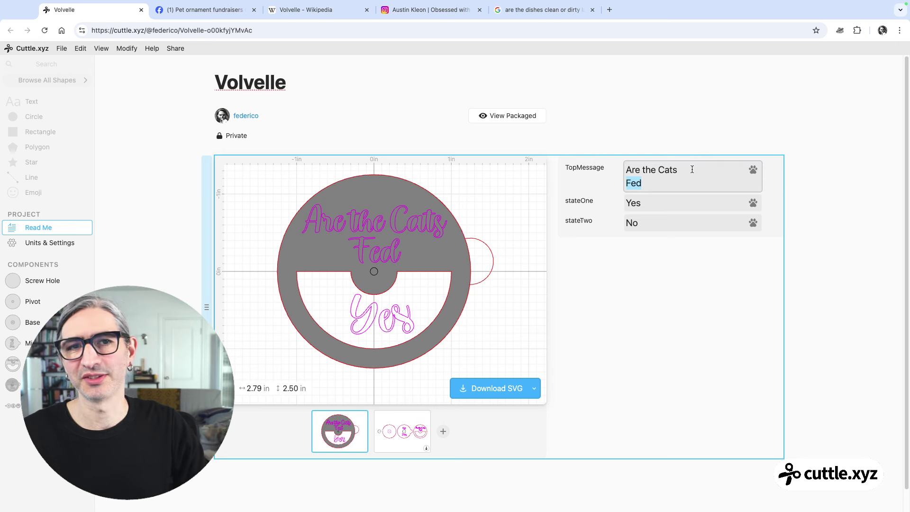
key(BackSpace)
key(BackSpace)
key(BackSpace)
key(BackSpace)
text(D=)
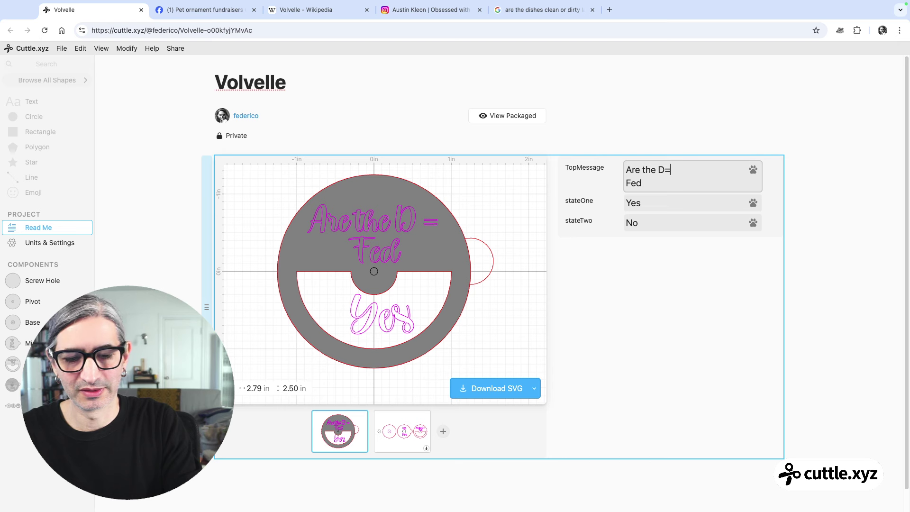
key(BackSpace)
text(ogs)
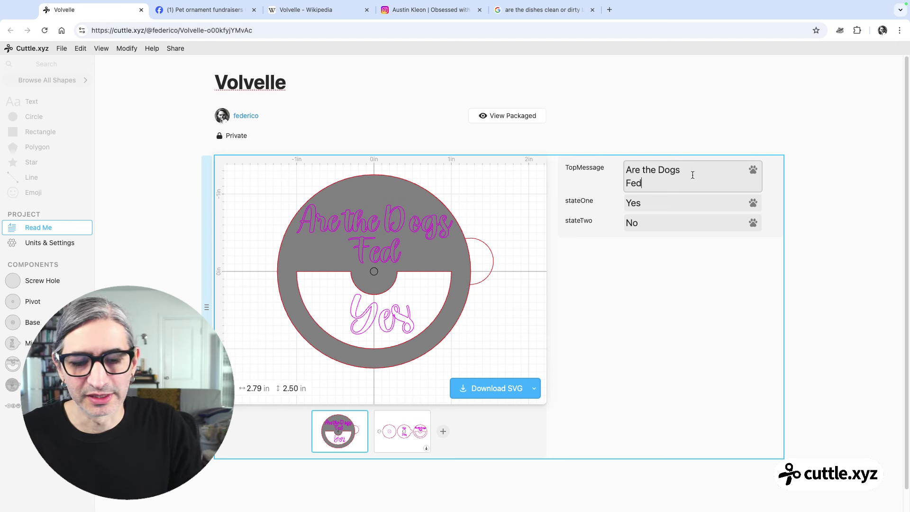
Replace the second line of the TopMessage parameter with "Clean"
key(BackSpace)
key(BackSpace)
key(BackSpace)
key(BackSpace)
text(C)
key(BackSpace)
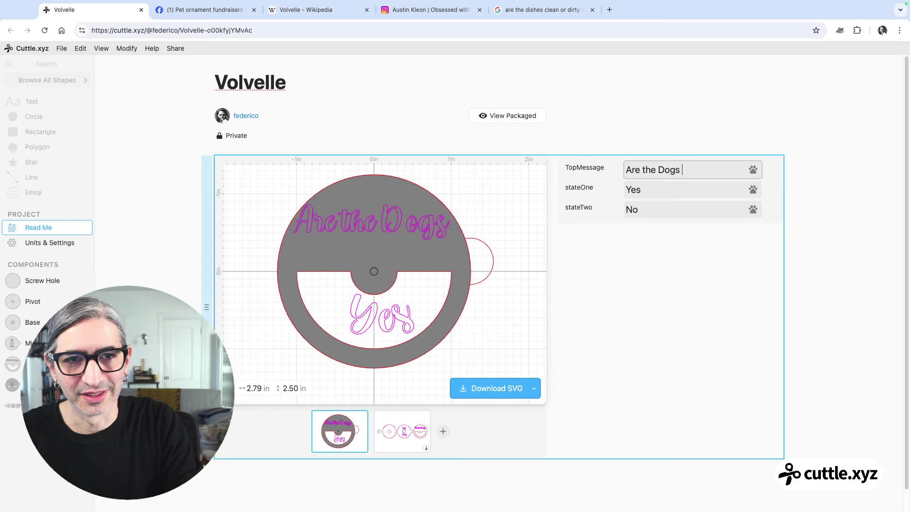
text(C)
key(BackSpace)
key(Return)
text(CL)
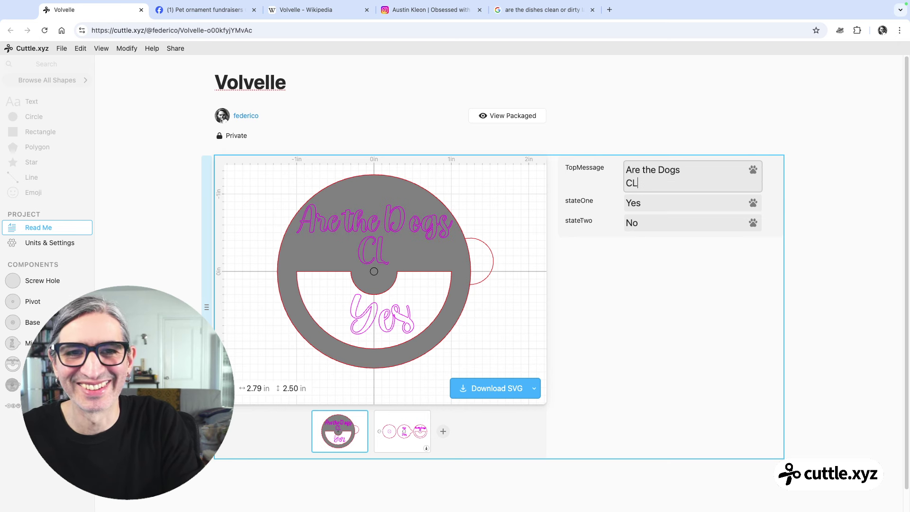
text(ean)
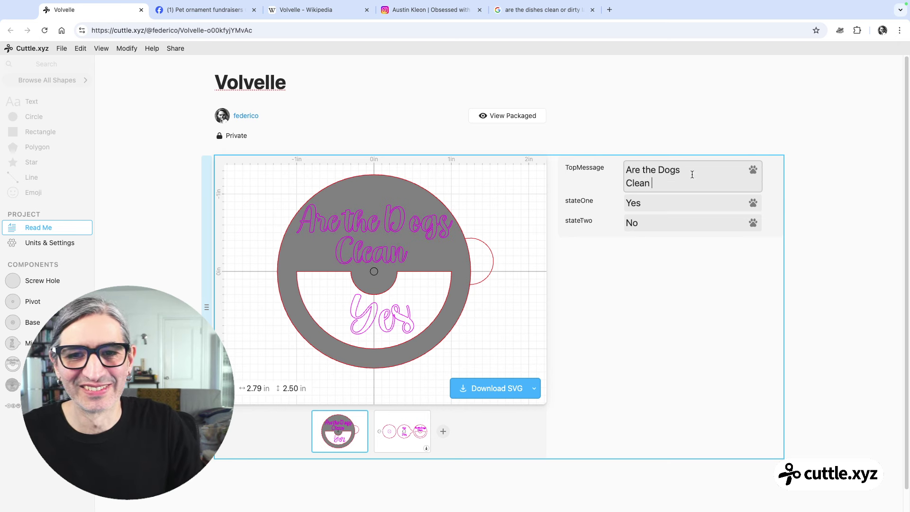
Append the solid paw symbol to TopMessage after "Clean" and check the Cut component before returning to Preview
click(752, 174)
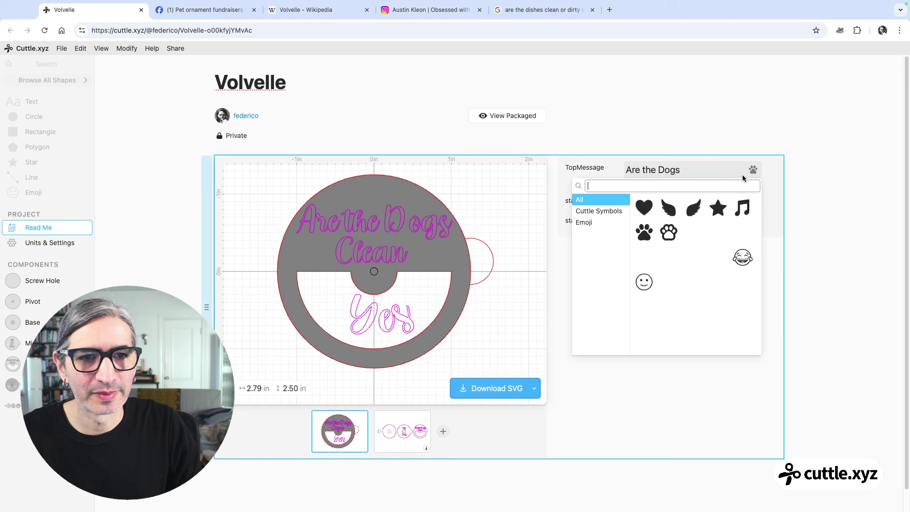
click(644, 233)
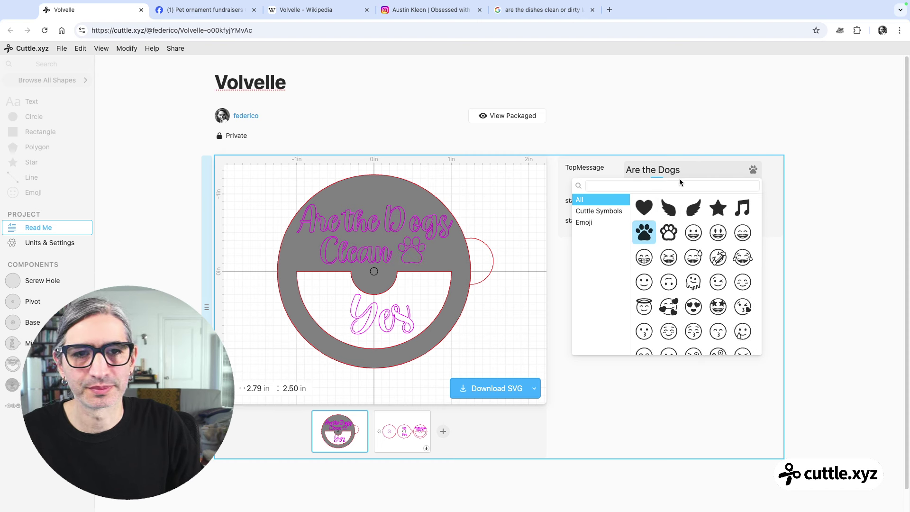
click(585, 370)
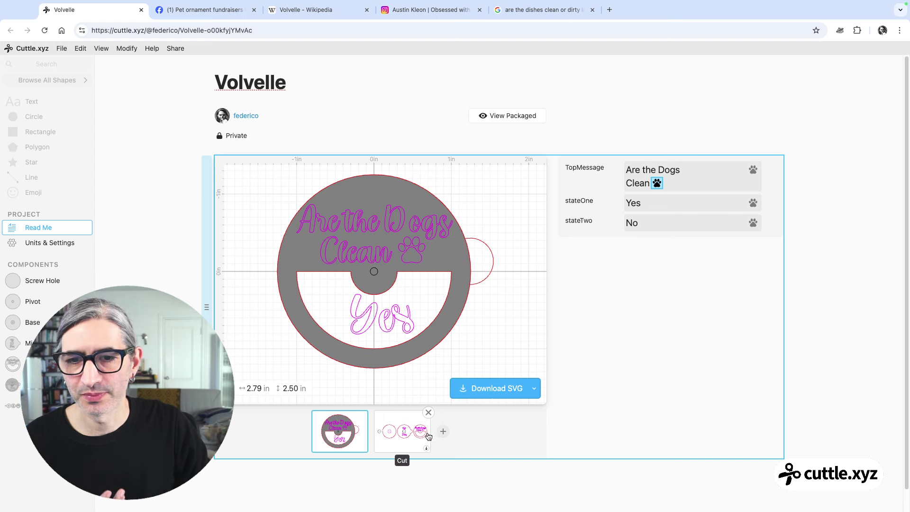
click(410, 436)
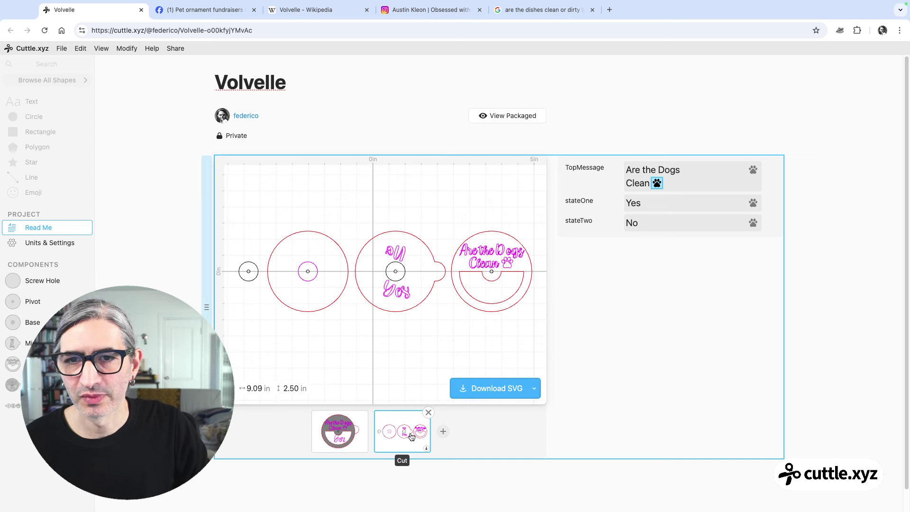
click(347, 434)
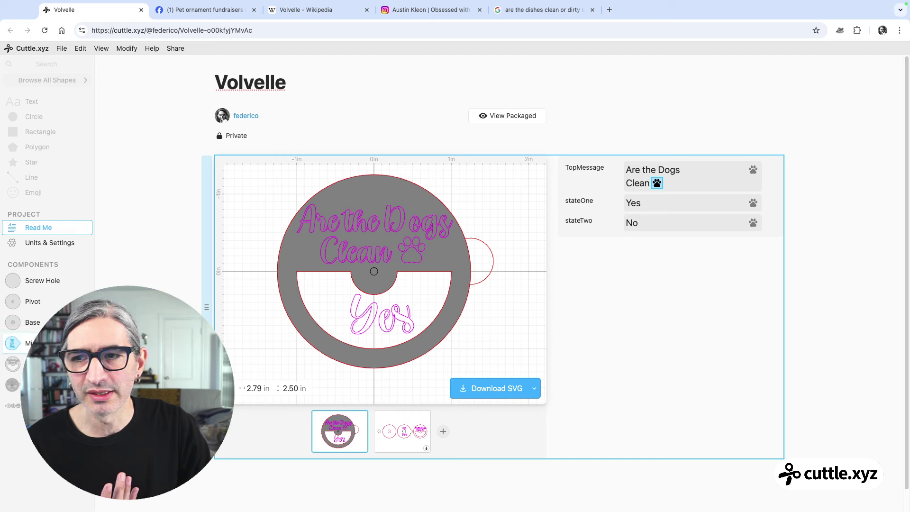
Open the Top component and set the end angle of Pie Slice 1 inside Group 2 to 60°
click(13, 364)
click(429, 274)
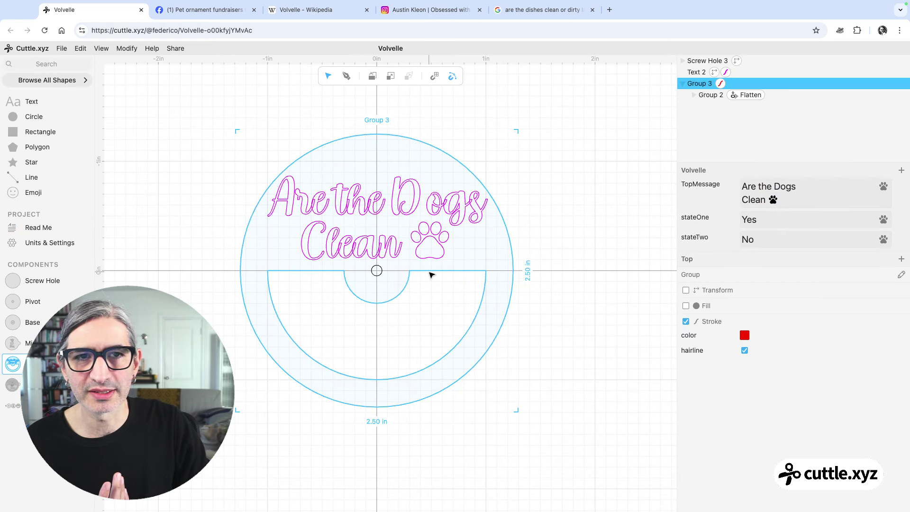
click(694, 95)
click(724, 118)
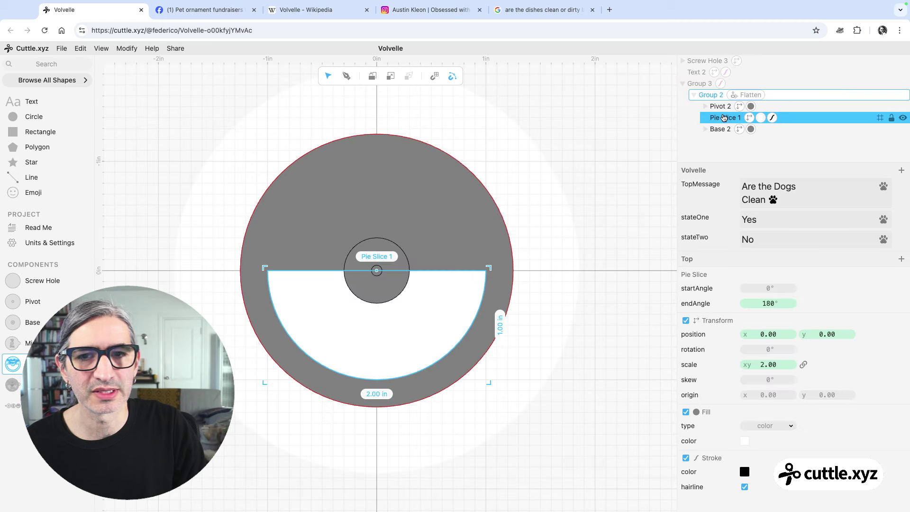
drag(769, 304, 597, 333)
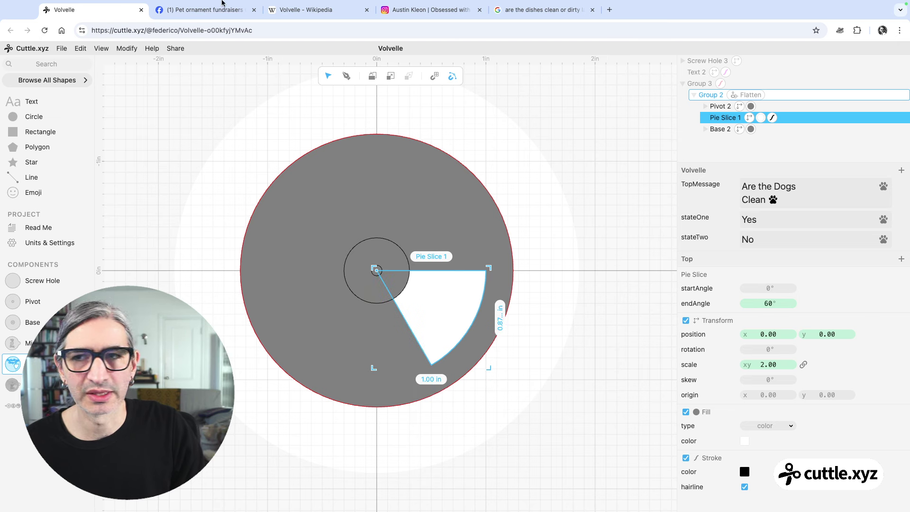
Apply a Rotational Repeat with 3 repetitions to Pie Slice 1 and deselect it
click(130, 49)
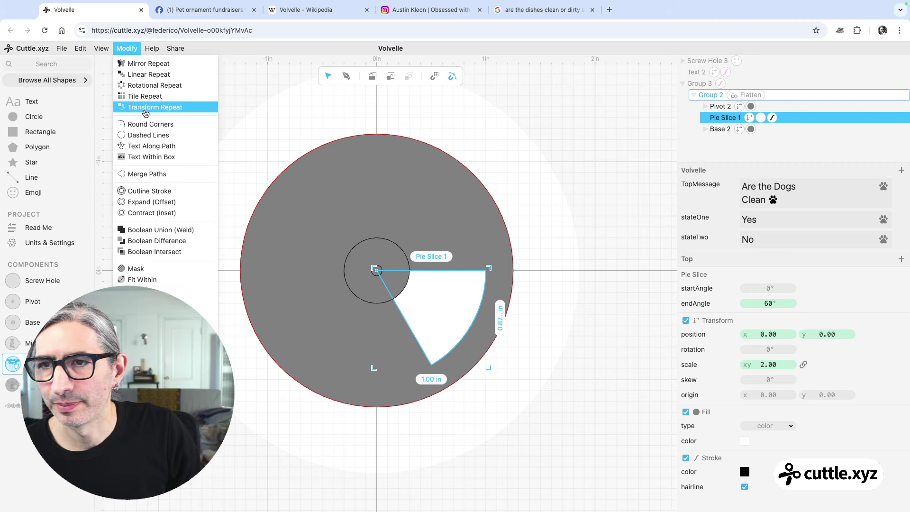
click(145, 87)
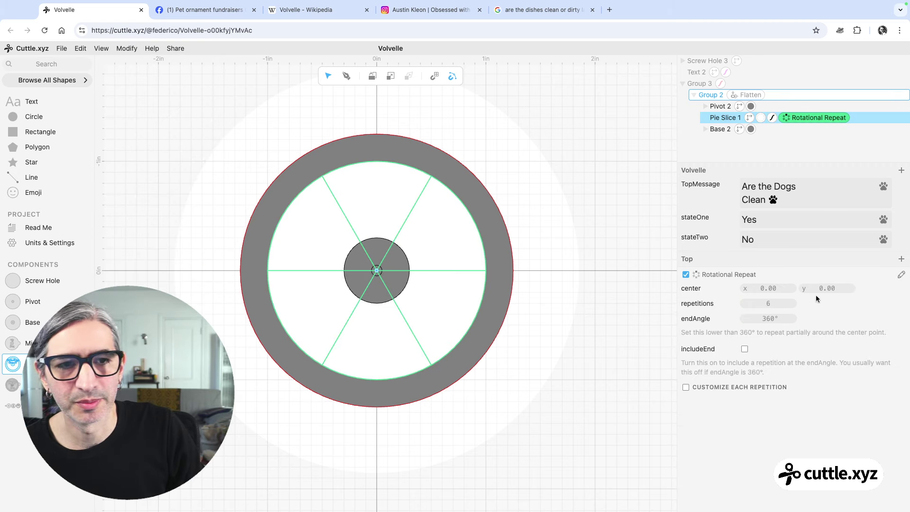
drag(769, 304, 763, 304)
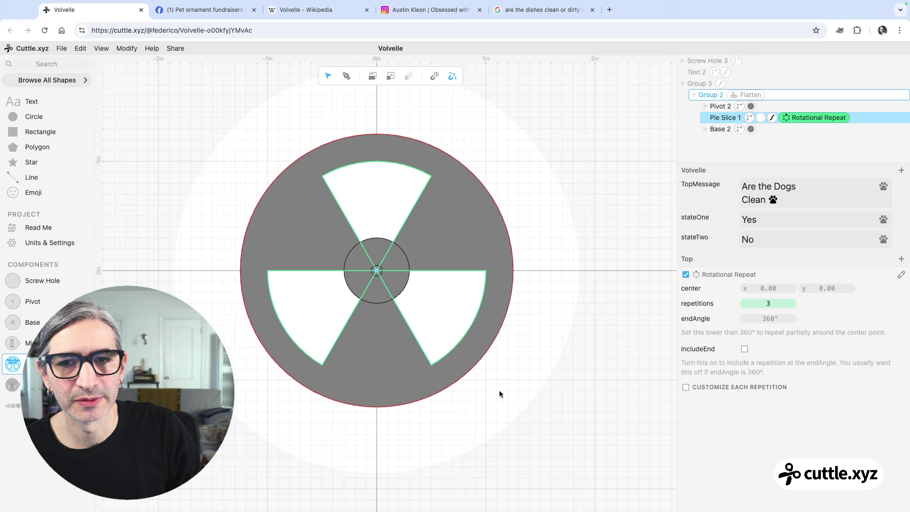
click(550, 408)
click(496, 329)
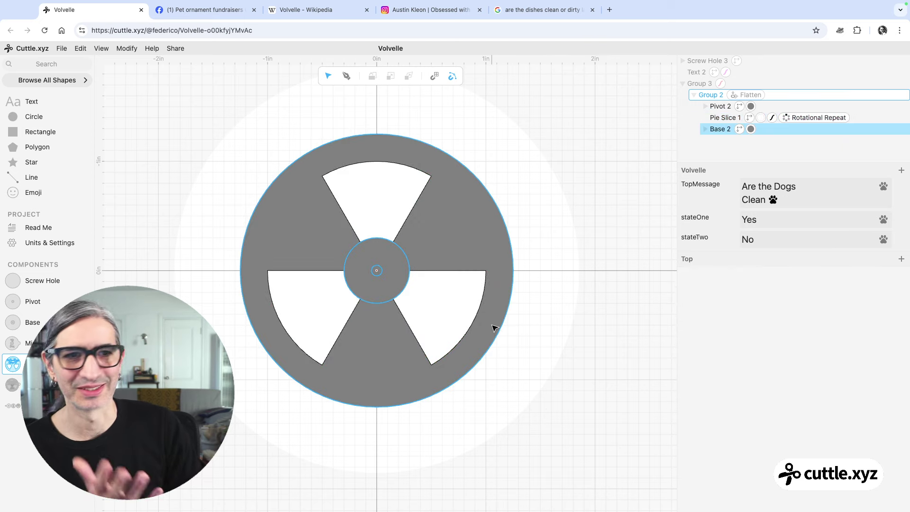
Compare the Middle component's text with the Top component's three window cutouts and inspect the assembled Preview
click(449, 275)
click(576, 353)
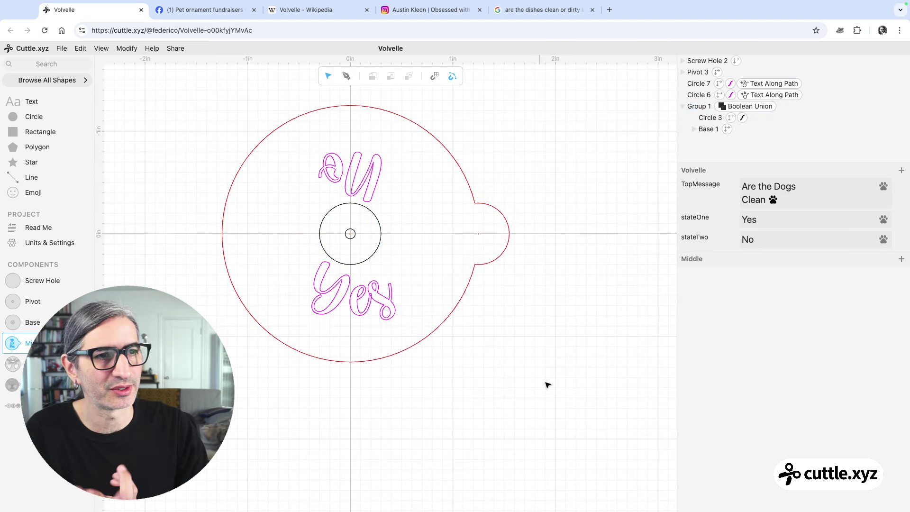
click(13, 364)
click(12, 384)
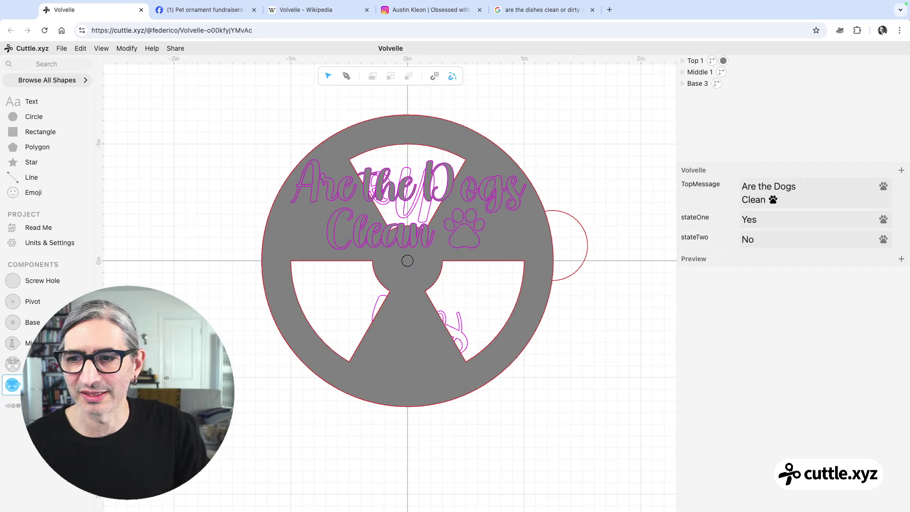
Reopen the Top component and set the end angle of Pie Slice 1 to 180°
click(13, 363)
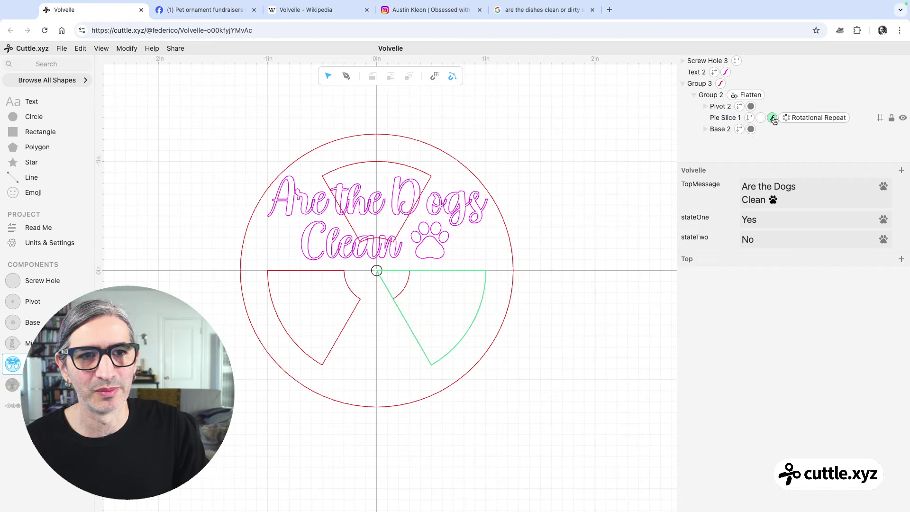
click(725, 118)
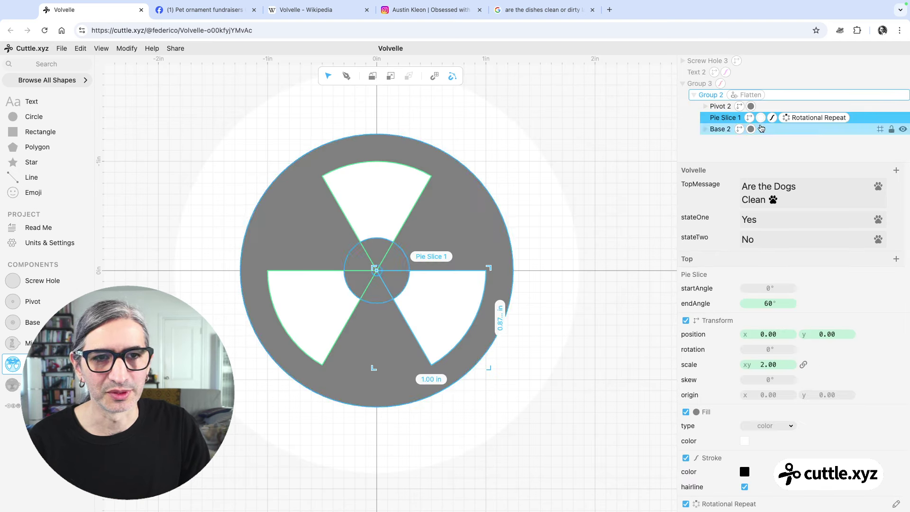
click(772, 303)
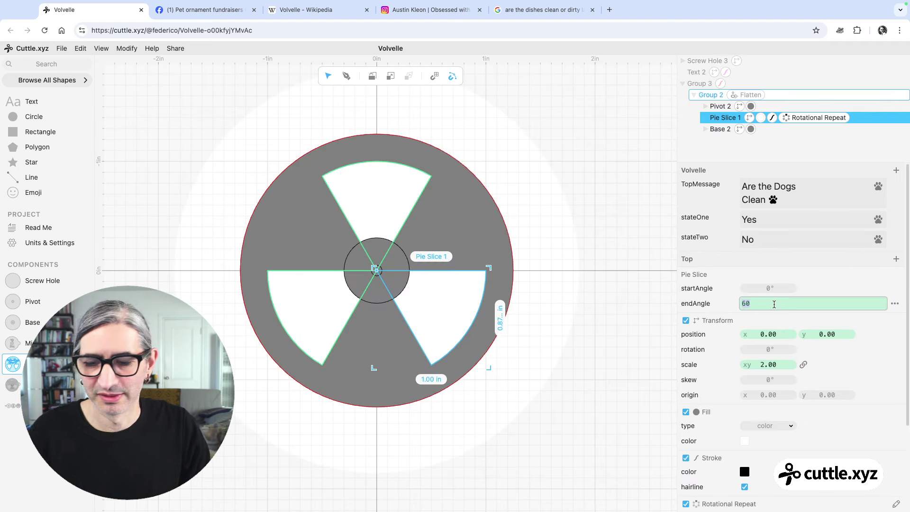
text(180)
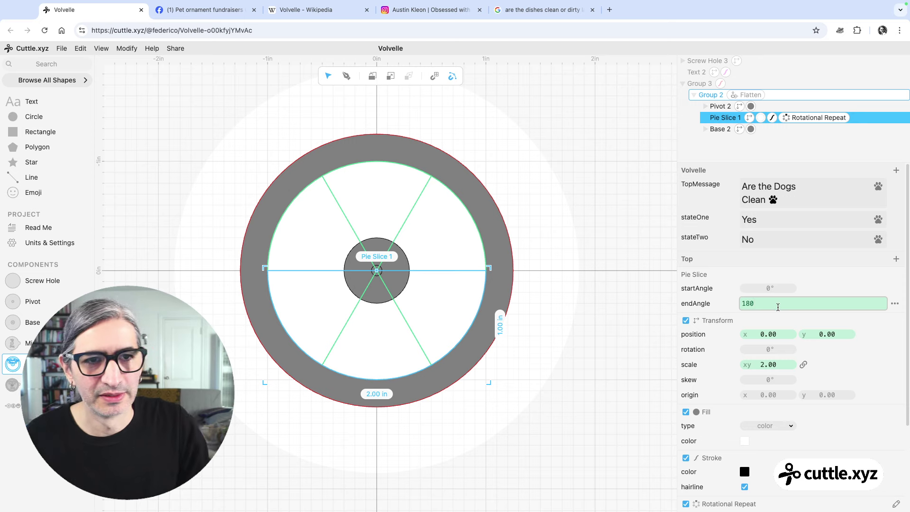
Remove the Rotational Repeat from Pie Slice 1, deselect it, and open the project's Read Me
click(792, 119)
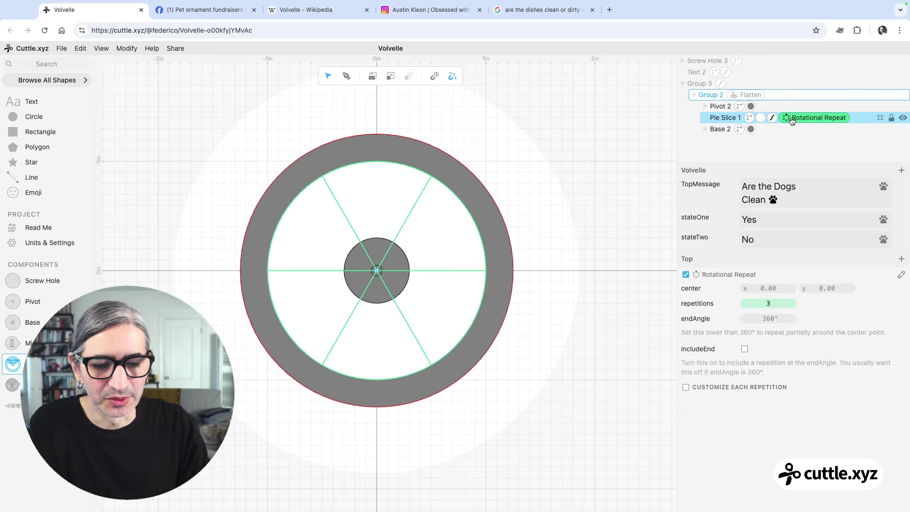
key(Delete)
click(550, 224)
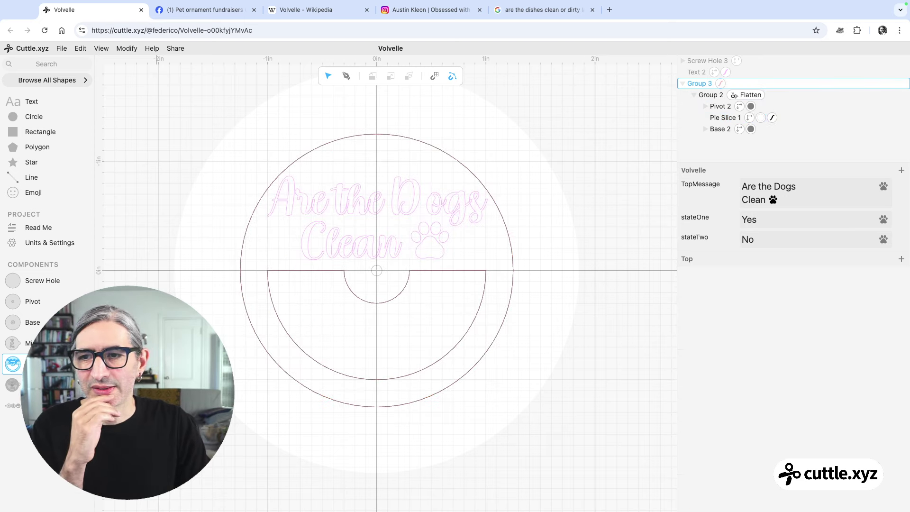
click(49, 229)
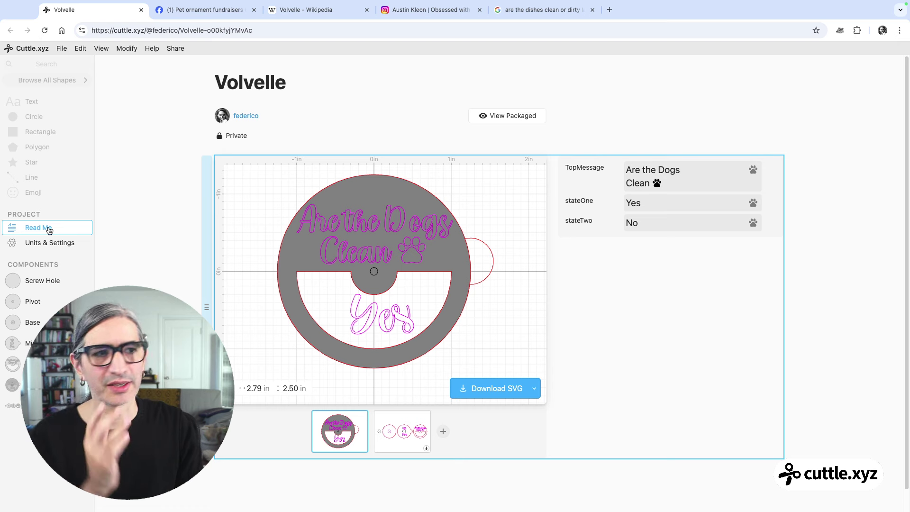